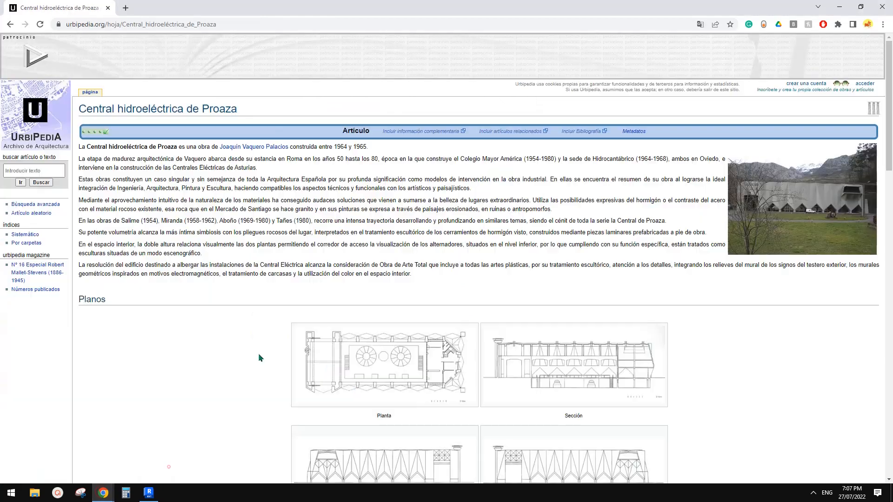
Step: Examine the plan, section and elevation drawings and the photos on the Central hidroeléctrica de Proaza page
{"action": "scroll", "coordinate": [837, 351], "scroll_direction": "down", "scroll_amount": 1}
{"action": "scroll", "coordinate": [837, 351], "scroll_direction": "down", "scroll_amount": 1}
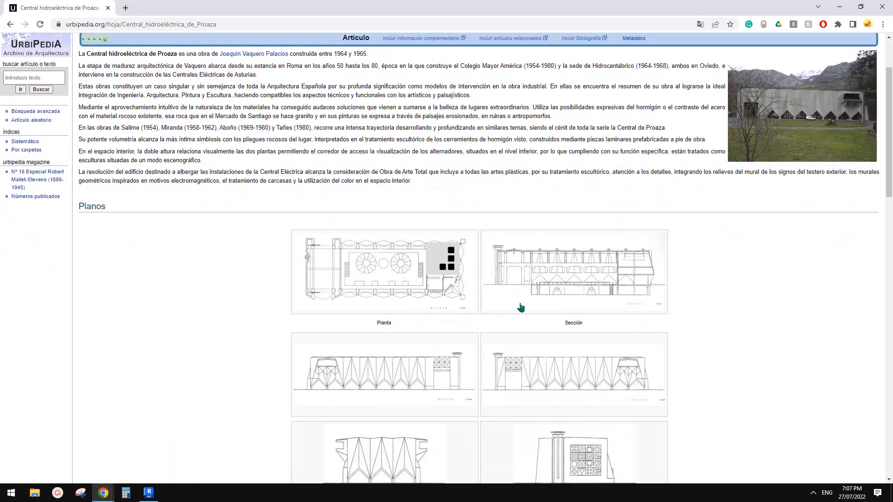
{"action": "scroll", "coordinate": [386, 263], "scroll_direction": "down", "scroll_amount": 1}
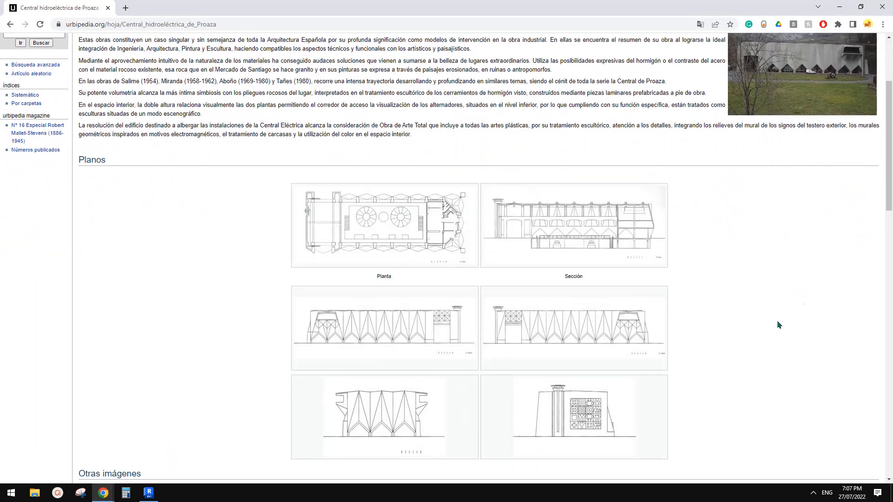
{"action": "scroll", "coordinate": [776, 325], "scroll_direction": "down", "scroll_amount": 1}
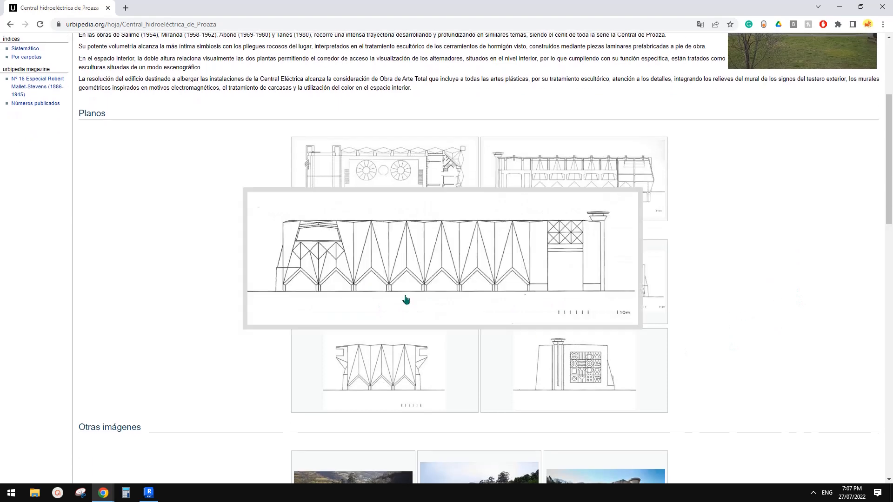
{"action": "scroll", "coordinate": [709, 282], "scroll_direction": "down", "scroll_amount": 4}
{"action": "scroll", "coordinate": [709, 282], "scroll_direction": "down", "scroll_amount": 3}
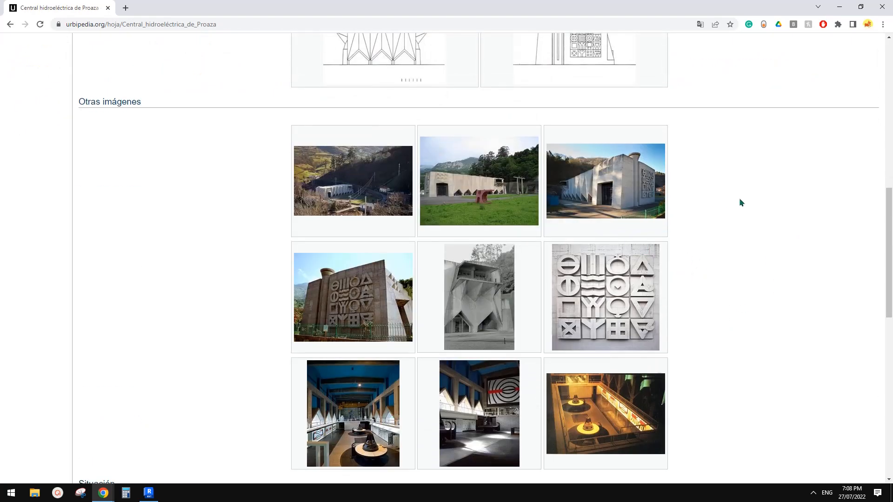
Step: Enlarge the photo of the building's entrance corner and view the following gallery images up to the interior photos
{"action": "left_click", "coordinate": [595, 204]}
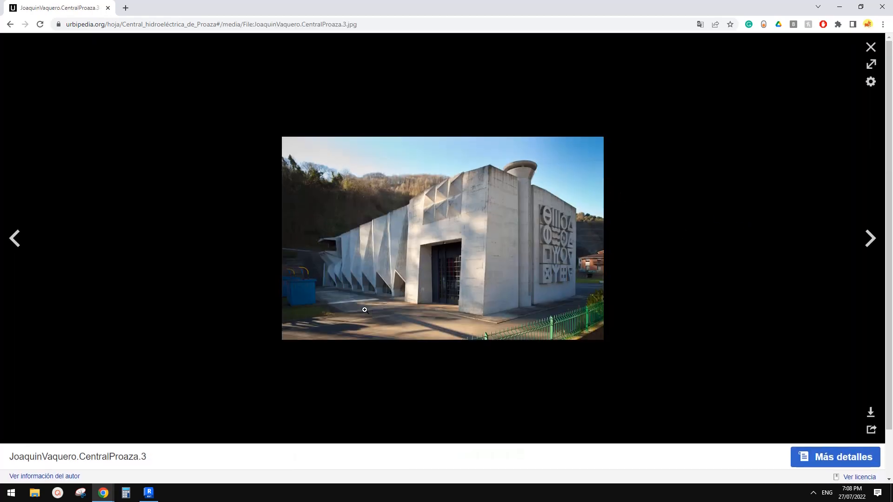
{"action": "left_click", "coordinate": [869, 239]}
{"action": "left_click", "coordinate": [869, 239]}
{"action": "left_click", "coordinate": [868, 240]}
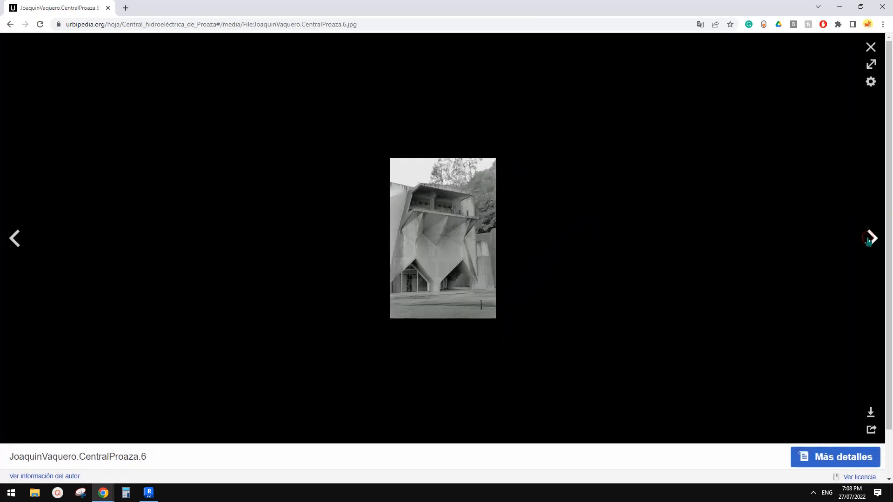
{"action": "left_click", "coordinate": [869, 240]}
{"action": "left_click", "coordinate": [868, 240]}
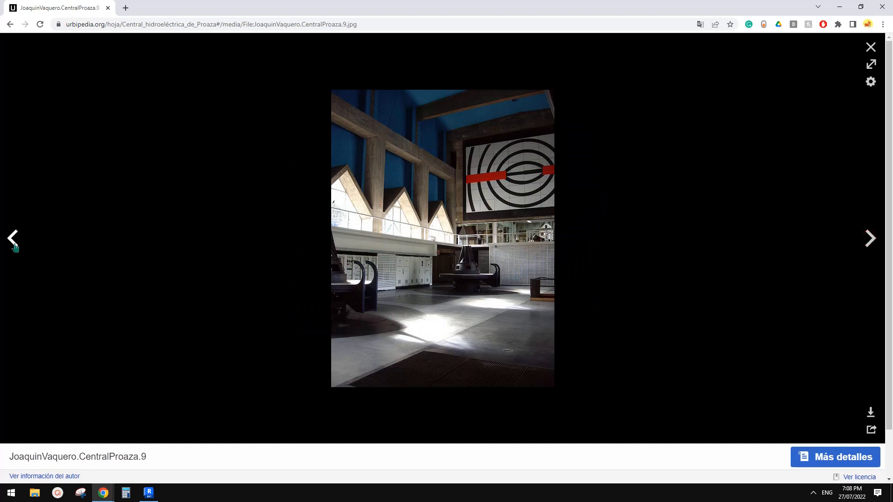
Step: Go back through the enlarged gallery images, past the drawings, to the first photo of the long folded facade
{"action": "left_click", "coordinate": [14, 242]}
{"action": "left_click", "coordinate": [14, 242]}
{"action": "left_click", "coordinate": [14, 242]}
{"action": "left_click", "coordinate": [14, 242]}
{"action": "left_click", "coordinate": [14, 242]}
{"action": "left_click", "coordinate": [14, 242]}
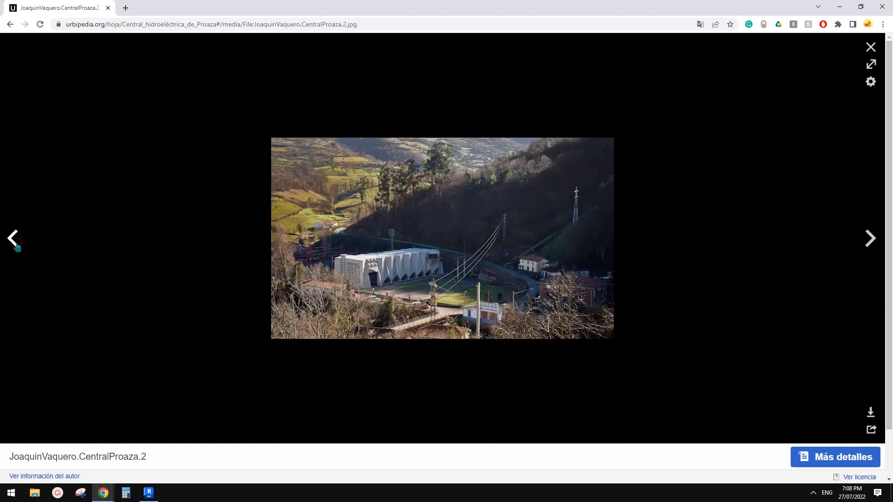
{"action": "left_click", "coordinate": [14, 243]}
{"action": "left_click", "coordinate": [17, 246]}
{"action": "left_click", "coordinate": [17, 247]}
{"action": "left_click", "coordinate": [17, 247]}
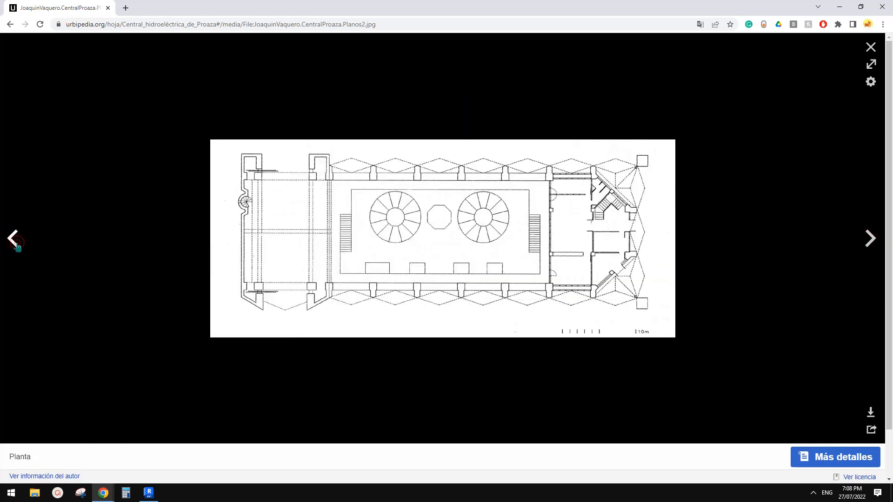
{"action": "left_click", "coordinate": [17, 246]}
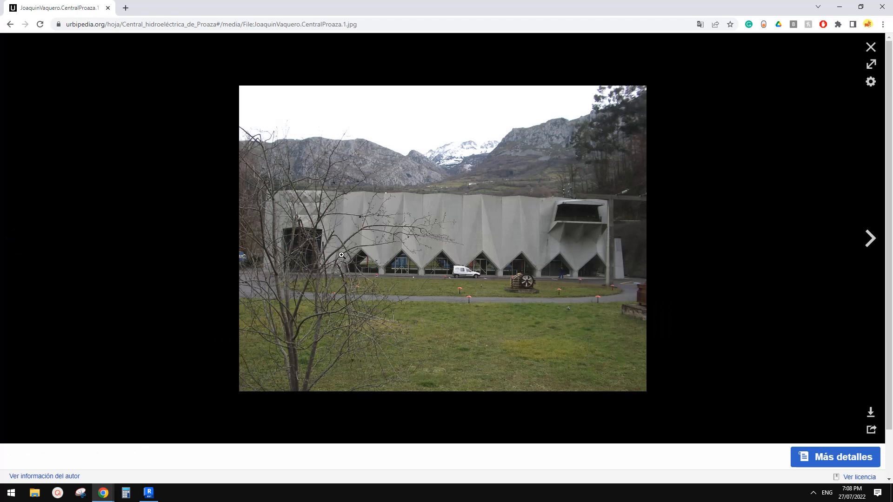
Step: Compare the Planta drawing with the first facade photo, studying the folded panels and triangular openings
{"action": "left_click", "coordinate": [859, 244]}
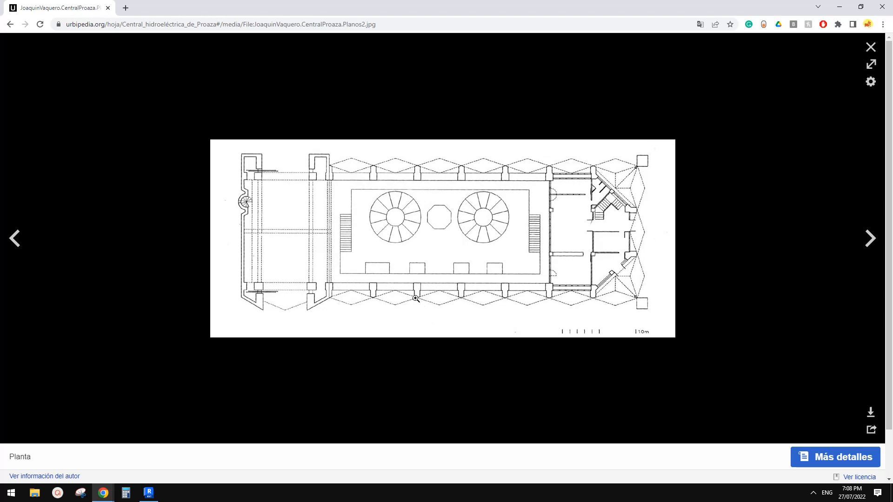
{"action": "left_click", "coordinate": [15, 238]}
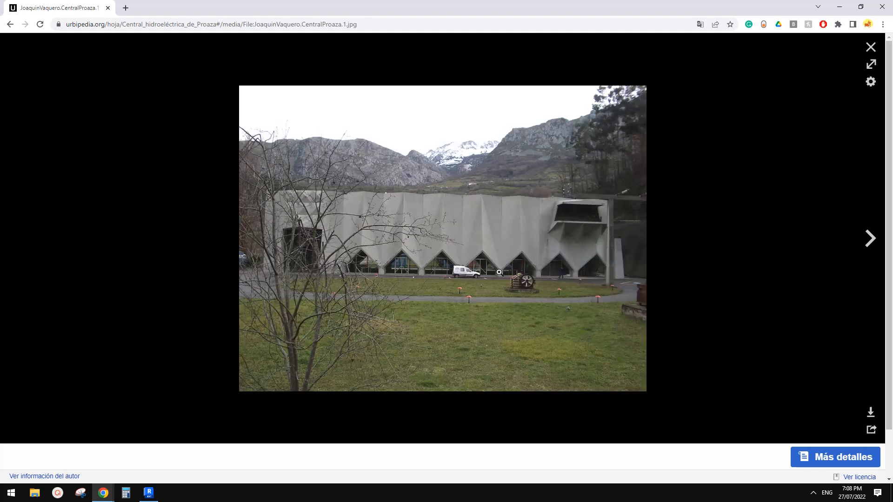
{"action": "left_click", "coordinate": [870, 238]}
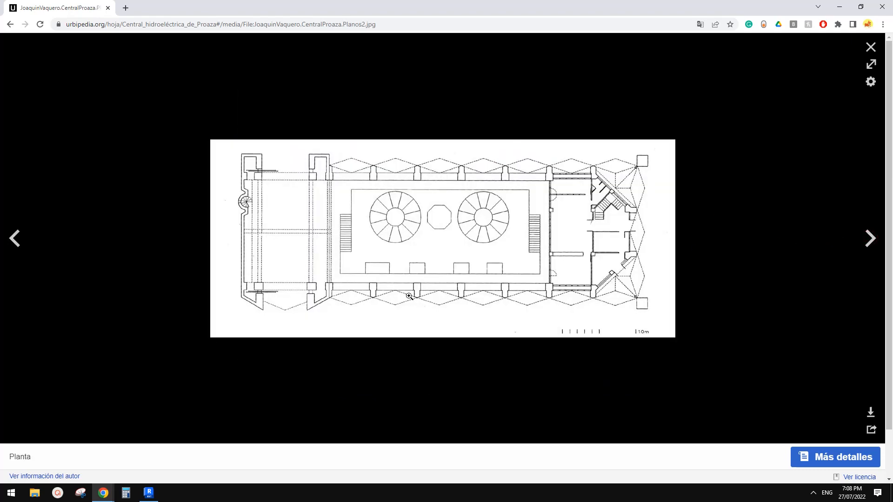
{"action": "left_click", "coordinate": [15, 238]}
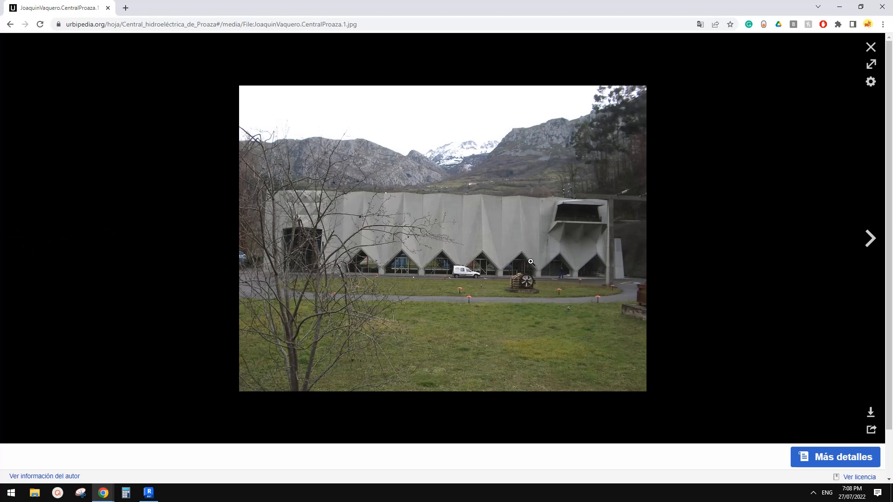
{"action": "left_click", "coordinate": [870, 239]}
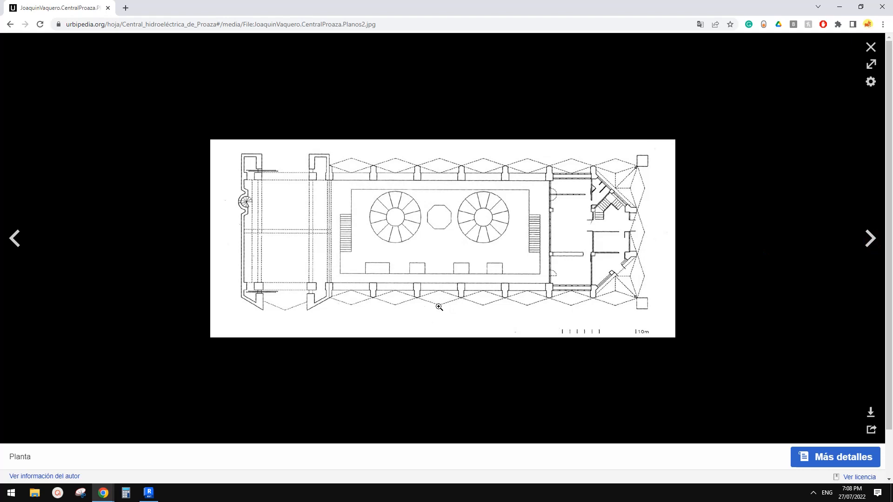
{"action": "left_click", "coordinate": [14, 239]}
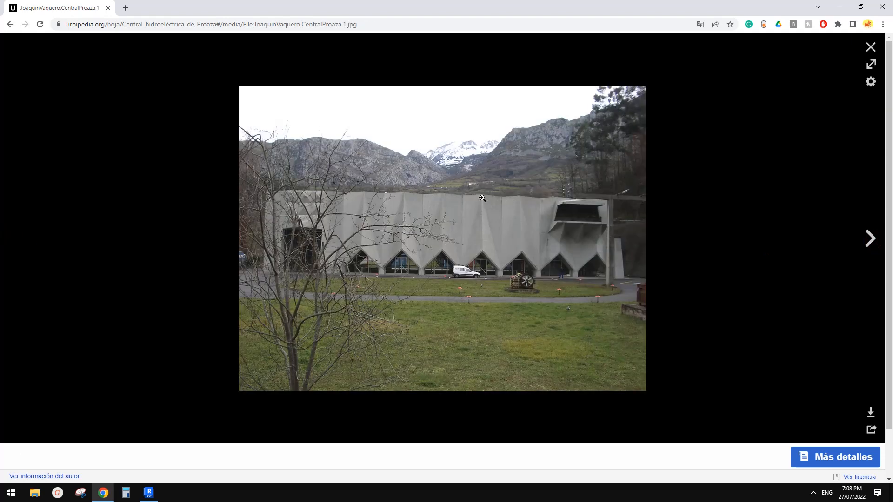
{"action": "left_click", "coordinate": [870, 238]}
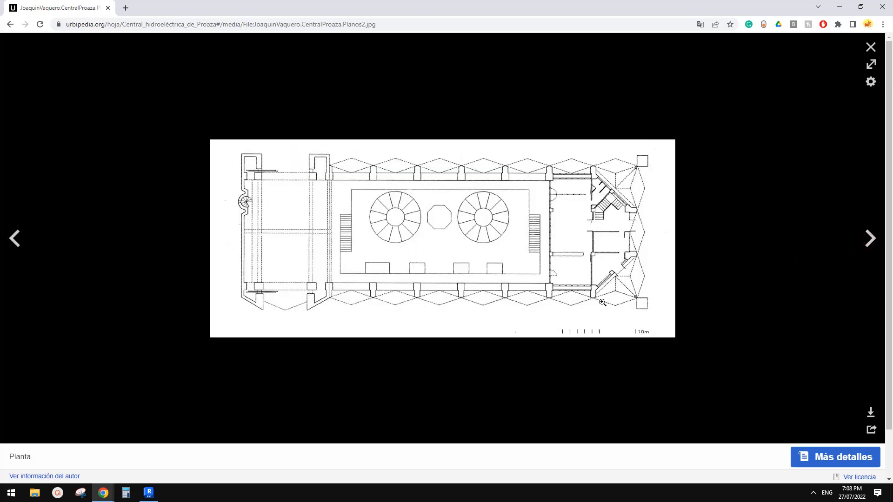
{"action": "left_click", "coordinate": [12, 238]}
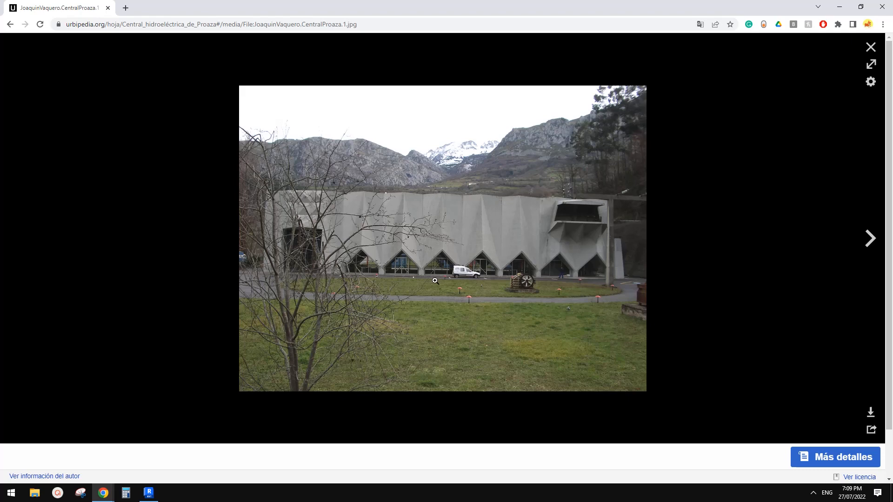
Step: Switch to Revit and create a new family from the Metric Generic Model Adaptive.rft template
{"action": "left_click", "coordinate": [149, 492]}
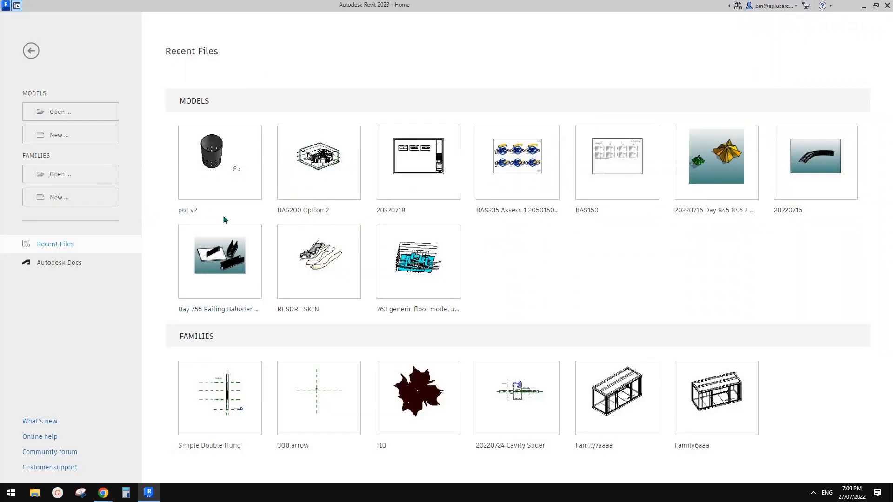
{"action": "left_click", "coordinate": [68, 205]}
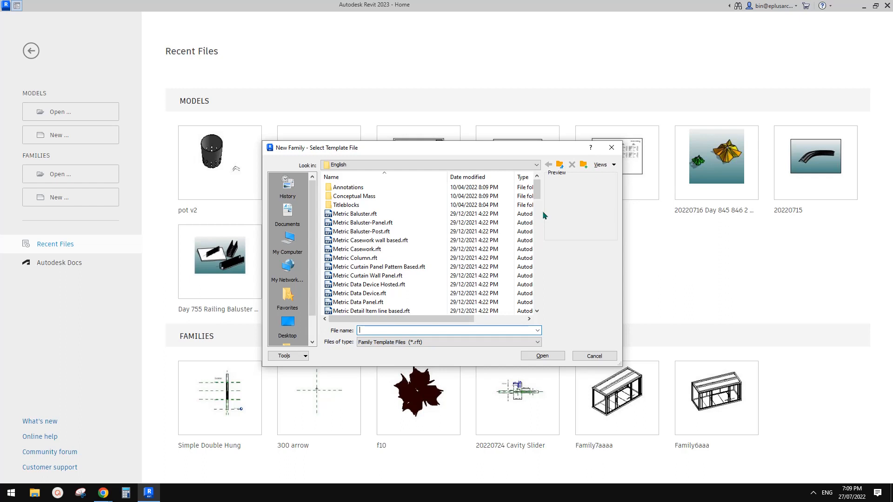
{"action": "left_click_drag", "start_coordinate": [537, 214], "coordinate": [537, 231]}
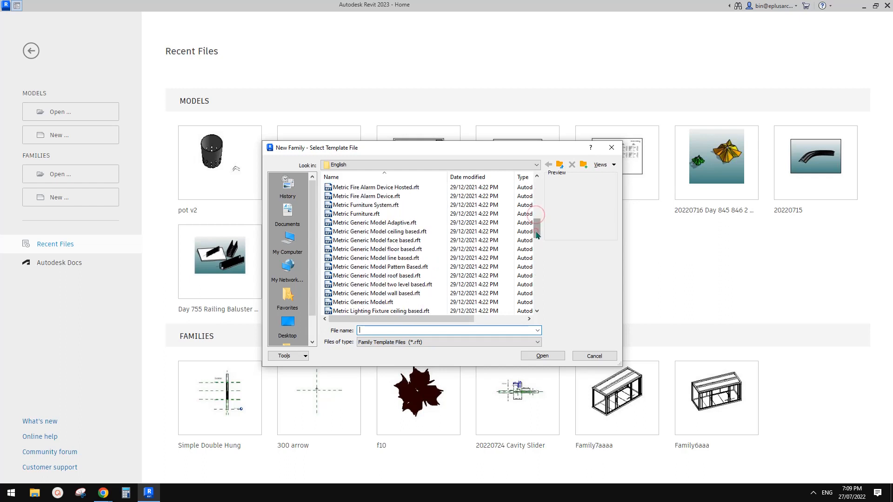
{"action": "double_click", "coordinate": [437, 230]}
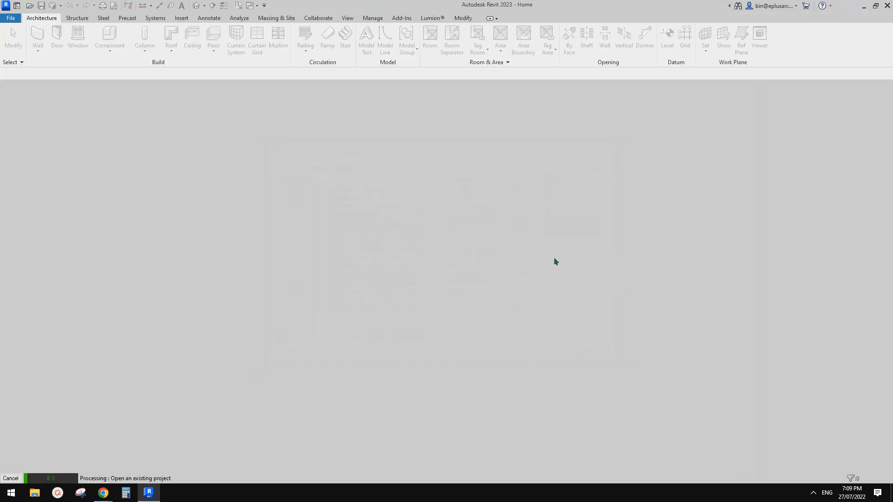
Step: Review the facade photo in the browser again and return to the new family in Revit
{"action": "mouse_move", "coordinate": [103, 493]}
{"action": "left_click", "coordinate": [168, 453]}
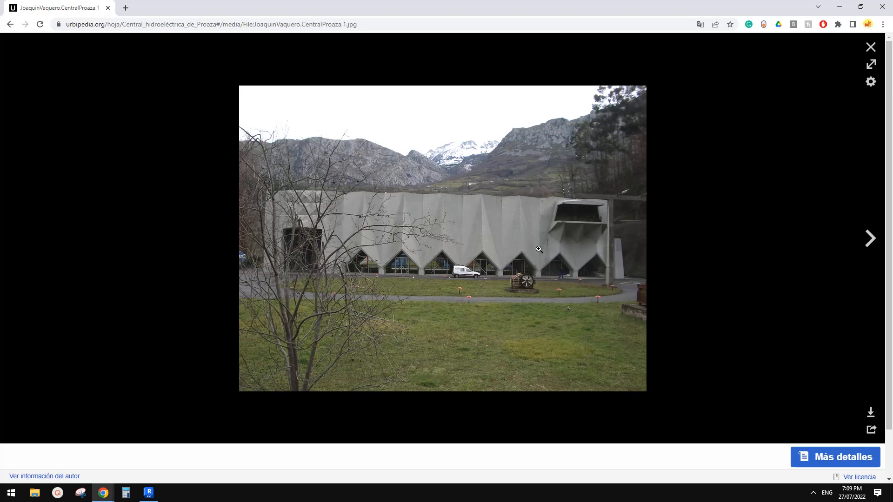
{"action": "left_click", "coordinate": [149, 492]}
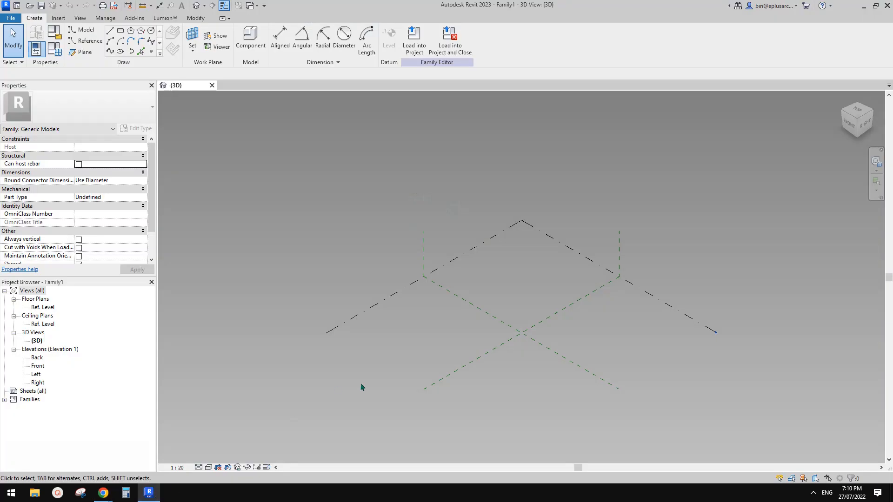
Step: Place two reference points on the reference level near the centre and make both of them adaptive
{"action": "left_click", "coordinate": [150, 51]}
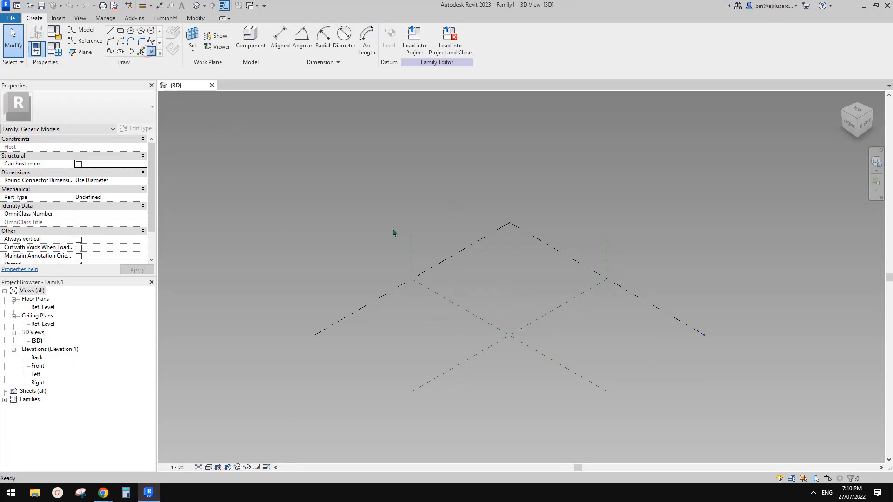
{"action": "left_click", "coordinate": [451, 335]}
{"action": "left_click", "coordinate": [512, 310]}
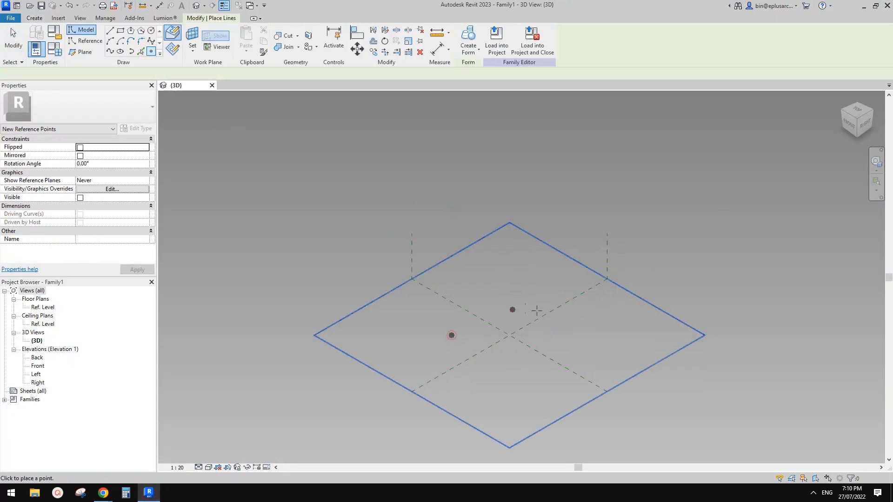
{"action": "key", "text": "Escape"}
{"action": "key", "text": "Escape"}
{"action": "left_click_drag", "start_coordinate": [368, 257], "coordinate": [569, 375]}
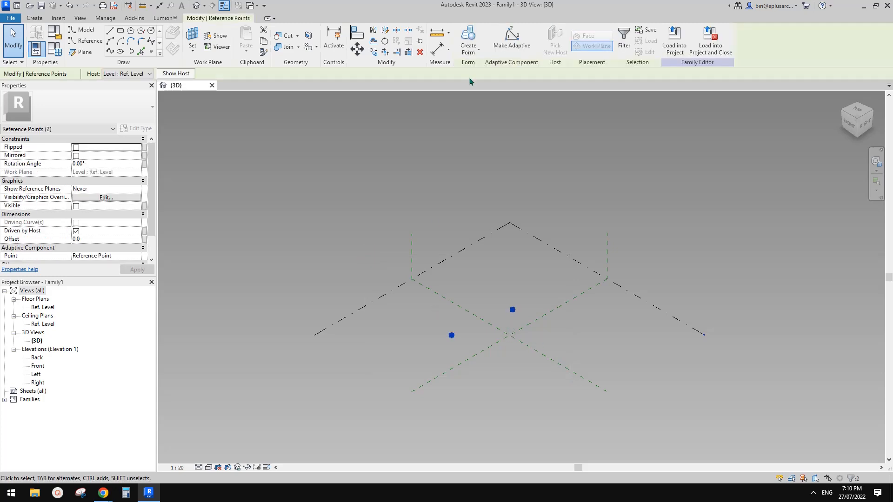
{"action": "left_click", "coordinate": [512, 42]}
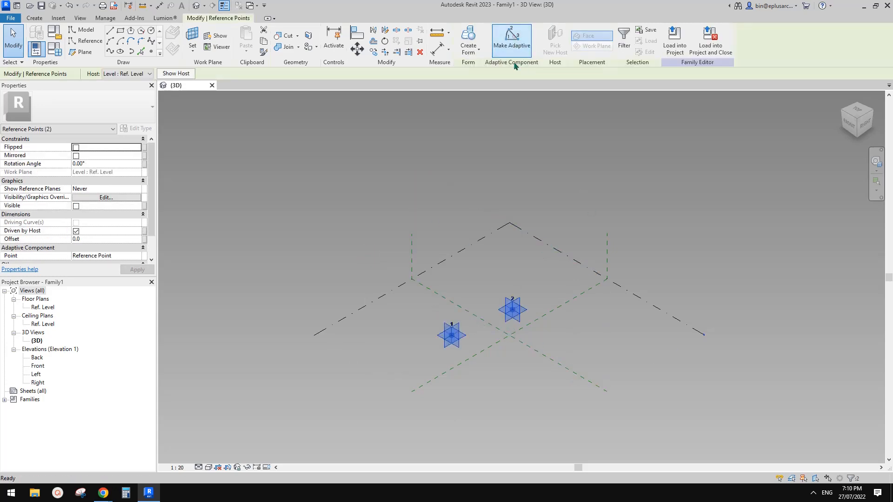
Step: Connect the two adaptive points with a spline through points and turn it into a reference line
{"action": "scroll", "coordinate": [514, 294], "scroll_direction": "up", "scroll_amount": 2}
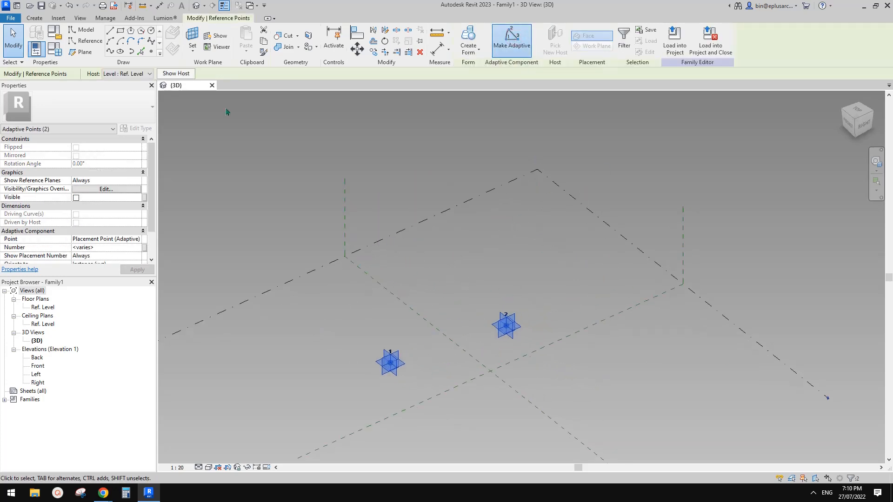
{"action": "left_click", "coordinate": [110, 51]}
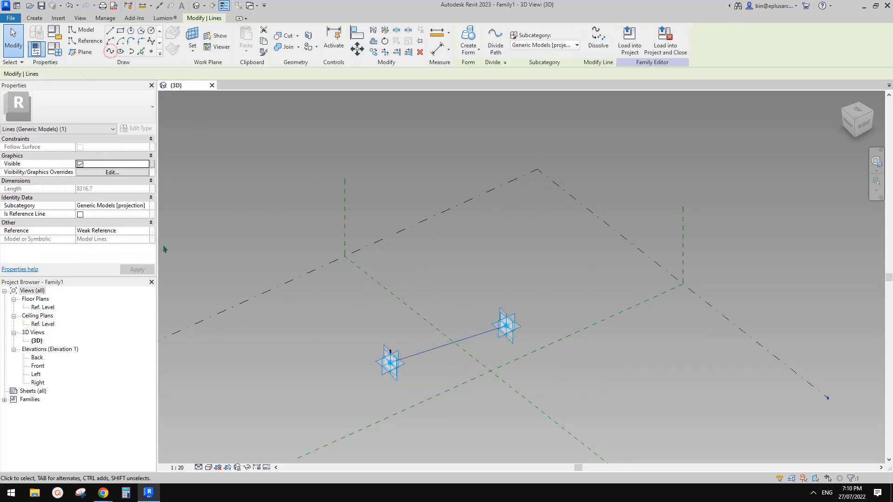
{"action": "left_click", "coordinate": [80, 215]}
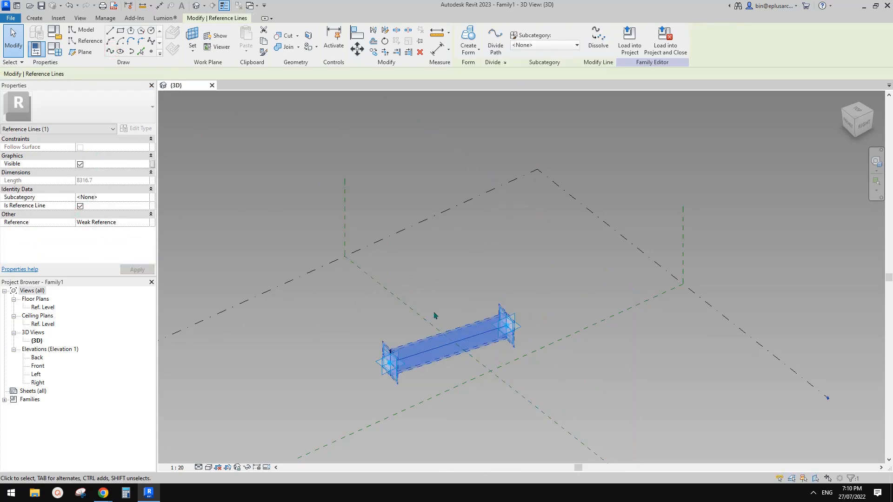
Step: Host a reference point on the reference line, near the middle between adaptive points 1 and 2
{"action": "left_click", "coordinate": [151, 51]}
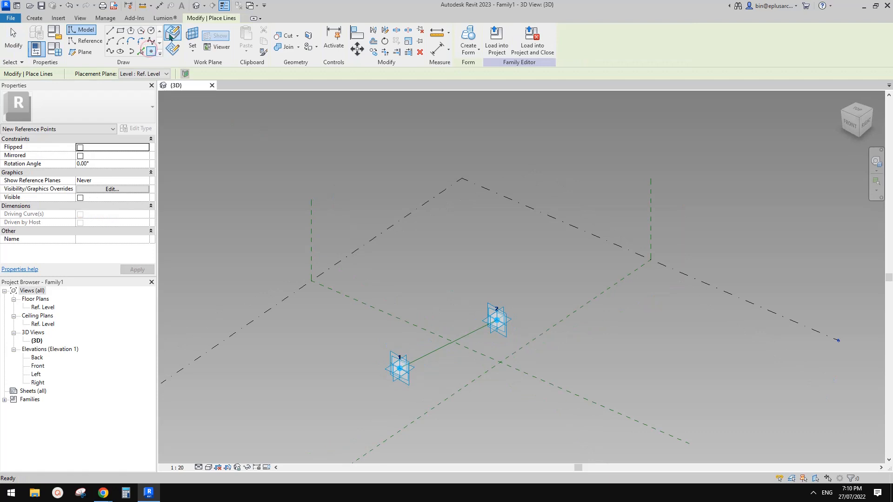
{"action": "left_click", "coordinate": [448, 344]}
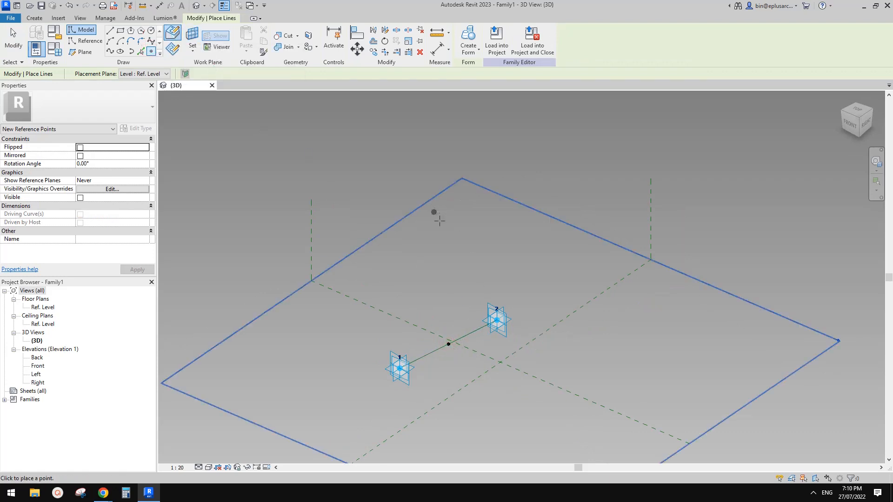
{"action": "middle_click_drag", "start_coordinate": [434, 211], "coordinate": [393, 243], "text": "shift"}
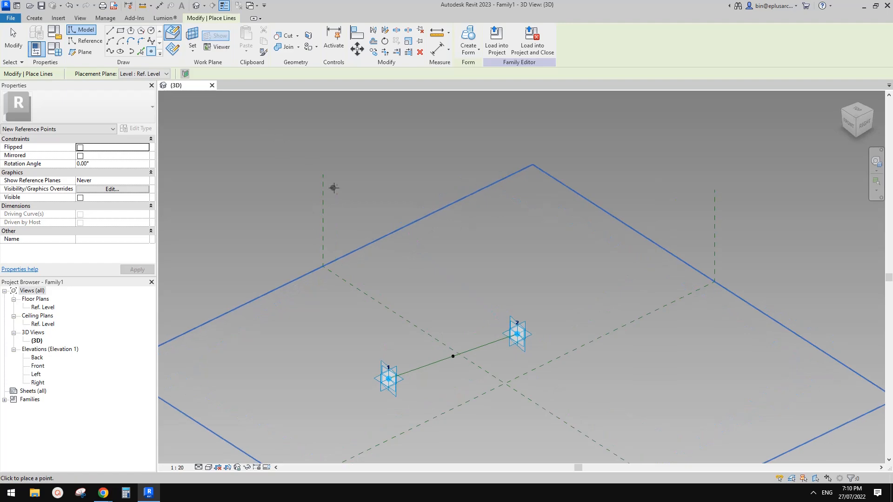
{"action": "scroll", "coordinate": [377, 229], "scroll_direction": "down", "scroll_amount": 2}
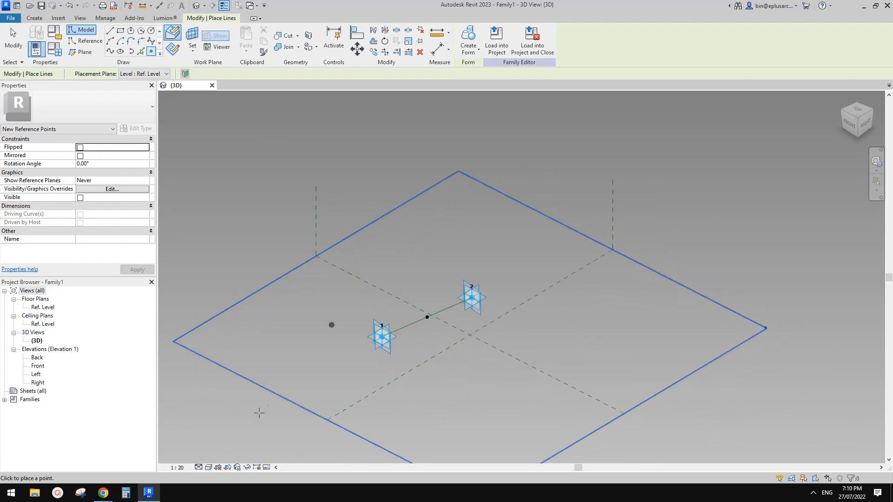
Step: Consult the facade photo in the browser and, back in Revit, place a reference point on the horizontal work plane of the reference line's midpoint
{"action": "left_click", "coordinate": [169, 458]}
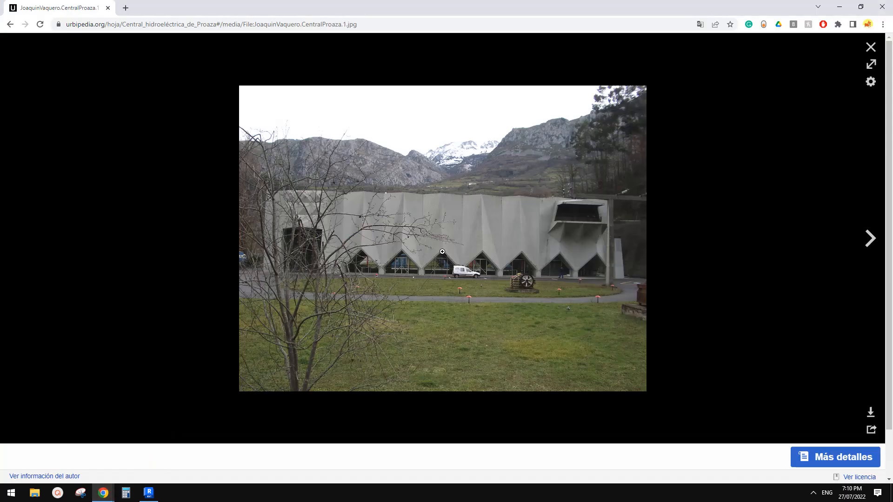
{"action": "left_click", "coordinate": [149, 492]}
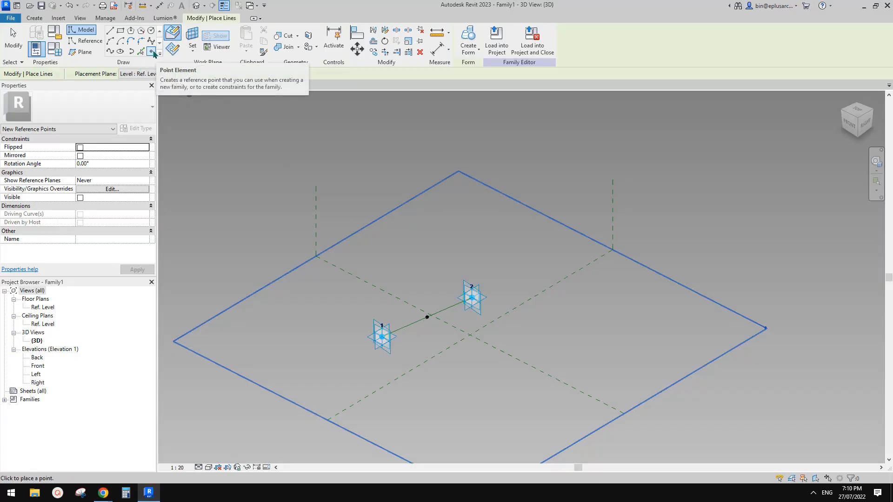
{"action": "left_click", "coordinate": [172, 51]}
{"action": "left_click", "coordinate": [192, 38]}
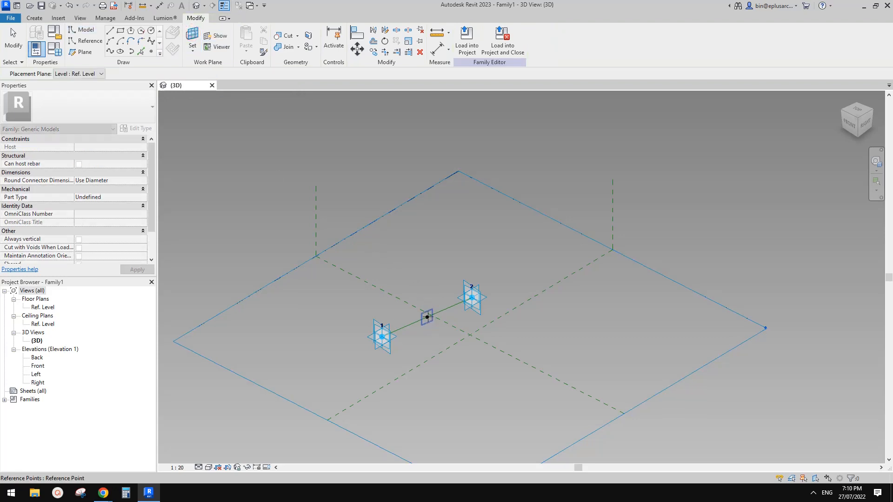
{"action": "left_click", "coordinate": [427, 317]}
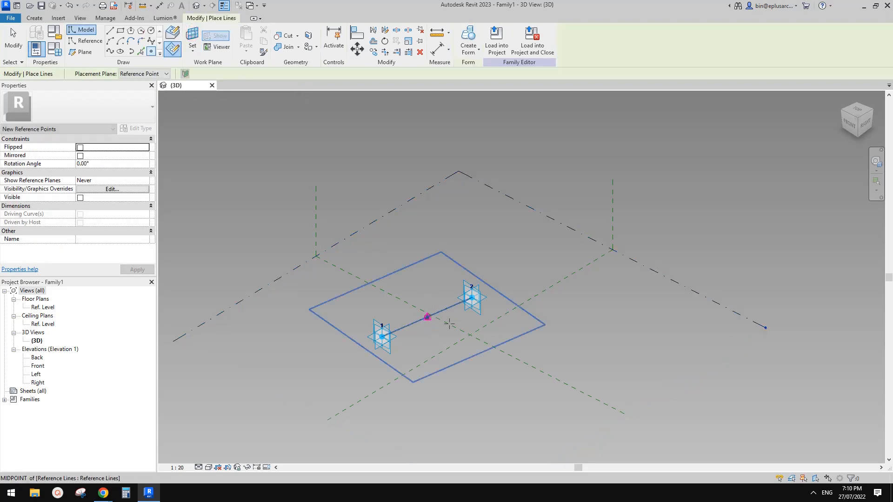
{"action": "left_click", "coordinate": [428, 318]}
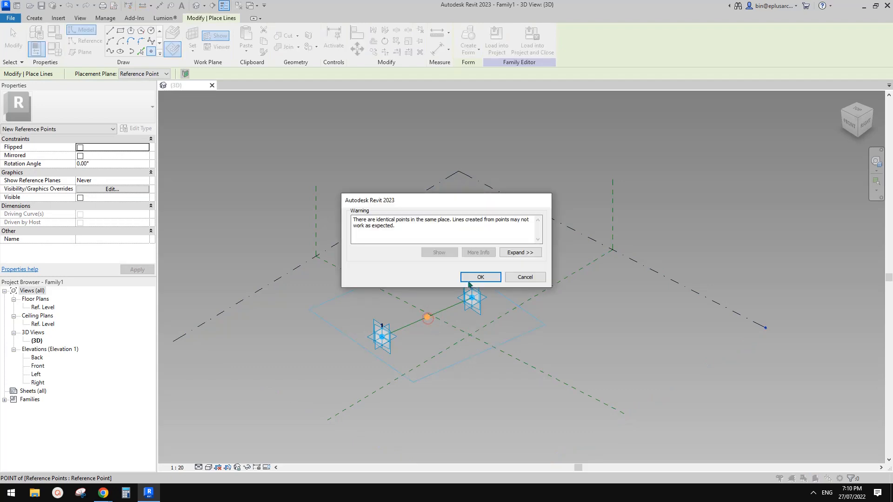
{"action": "left_click", "coordinate": [480, 277]}
{"action": "key", "text": "Escape"}
Step: Raise the new reference point about 2391 above the midpoint and associate its offset with a new type parameter H1
{"action": "left_click", "coordinate": [426, 317]}
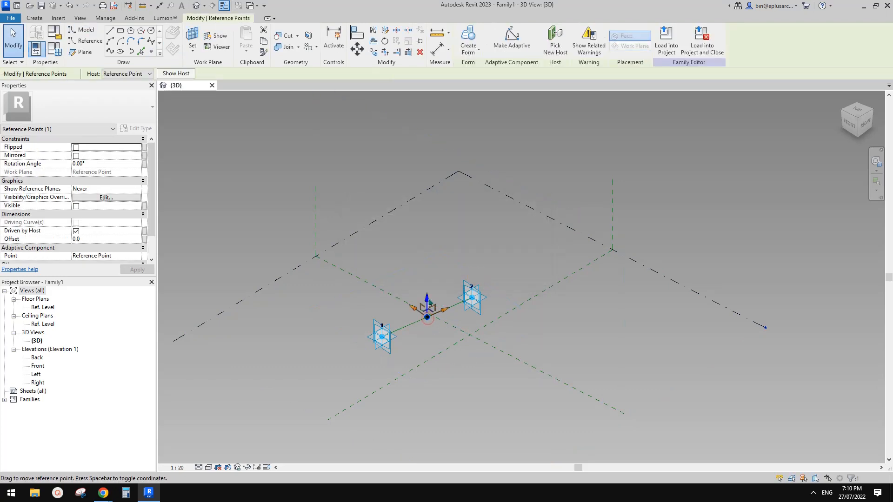
{"action": "left_click_drag", "start_coordinate": [427, 305], "coordinate": [427, 276]}
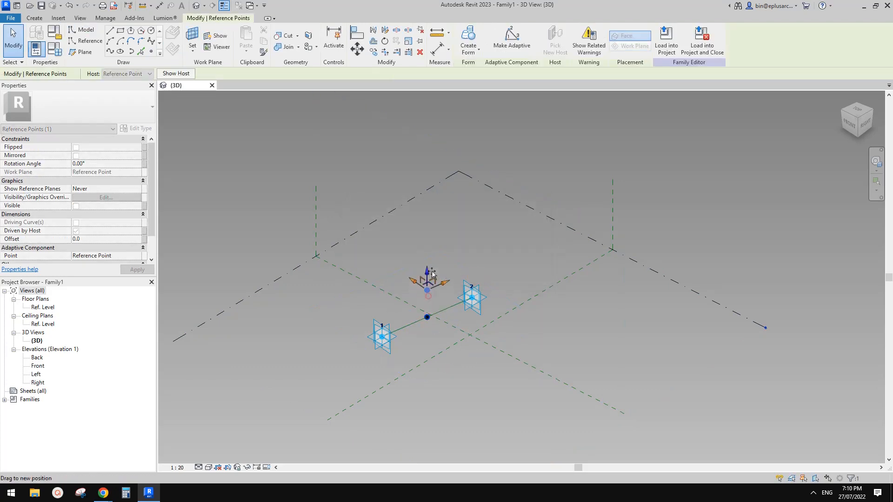
{"action": "left_click", "coordinate": [144, 238]}
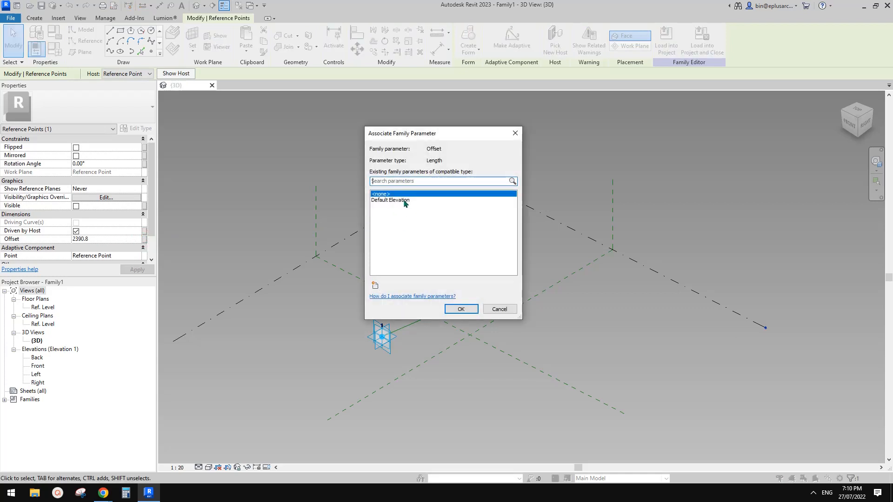
{"action": "left_click", "coordinate": [375, 285]}
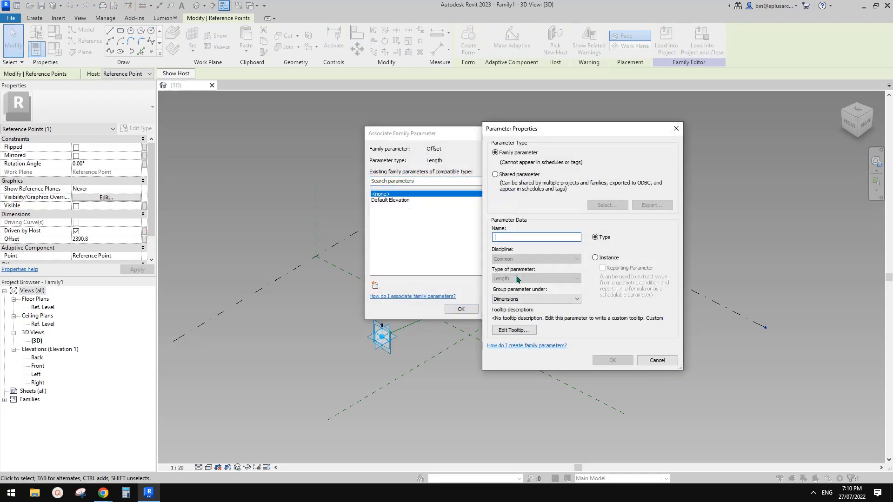
{"action": "type", "text": "H1"}
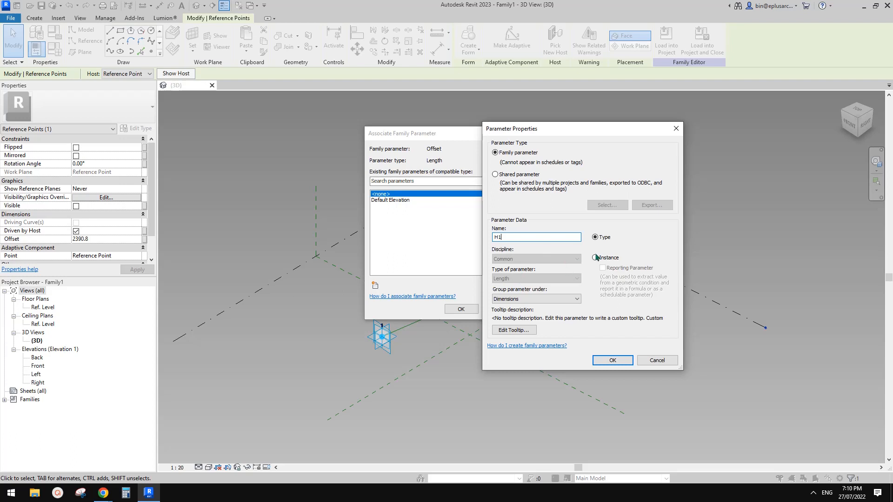
{"action": "left_click", "coordinate": [612, 360]}
{"action": "left_click", "coordinate": [460, 309]}
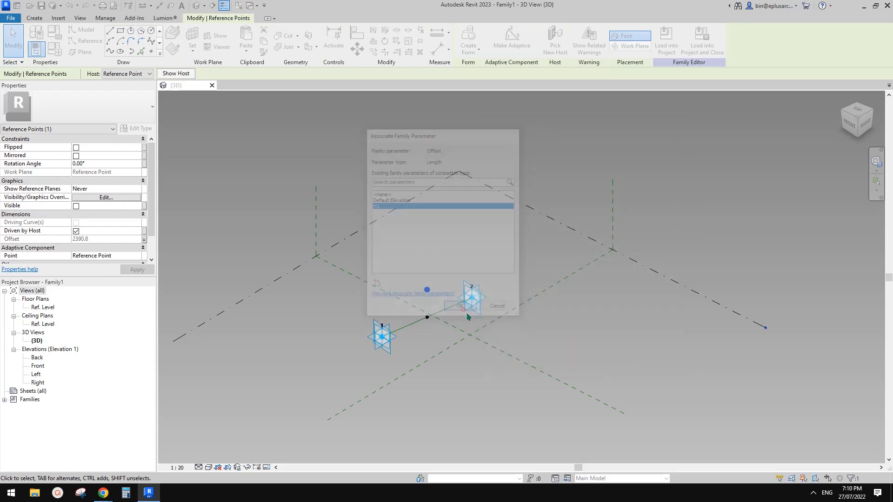
Step: Place a reference point at the raised point, hosted on its vertical work plane running parallel to the reference line
{"action": "left_click", "coordinate": [151, 51]}
{"action": "left_click", "coordinate": [192, 35]}
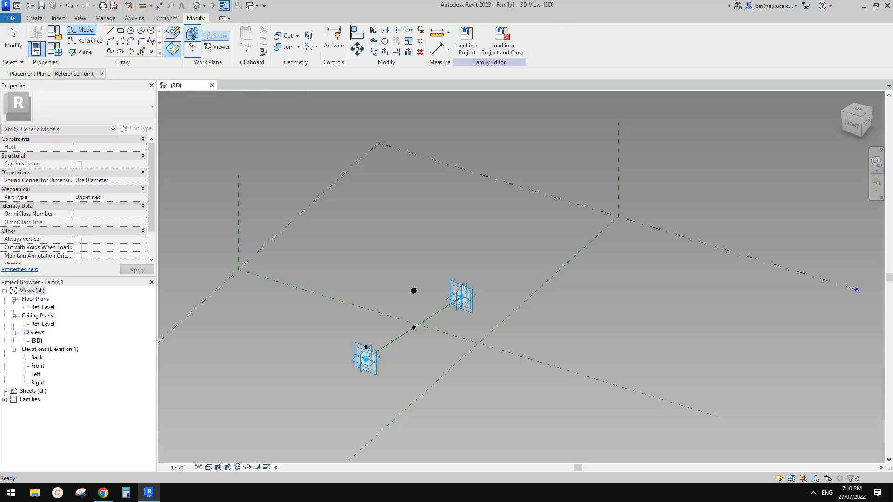
{"action": "middle_click_drag", "start_coordinate": [415, 293], "coordinate": [445, 294], "text": "shift"}
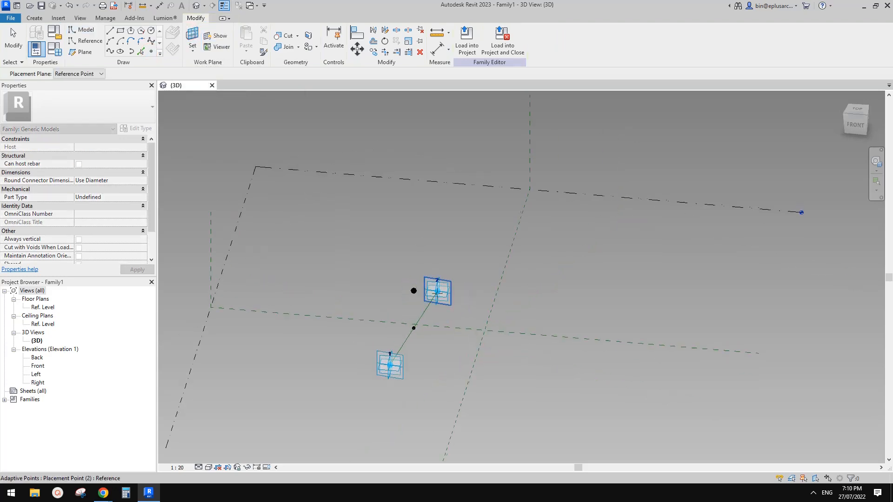
{"action": "left_click", "coordinate": [414, 292]}
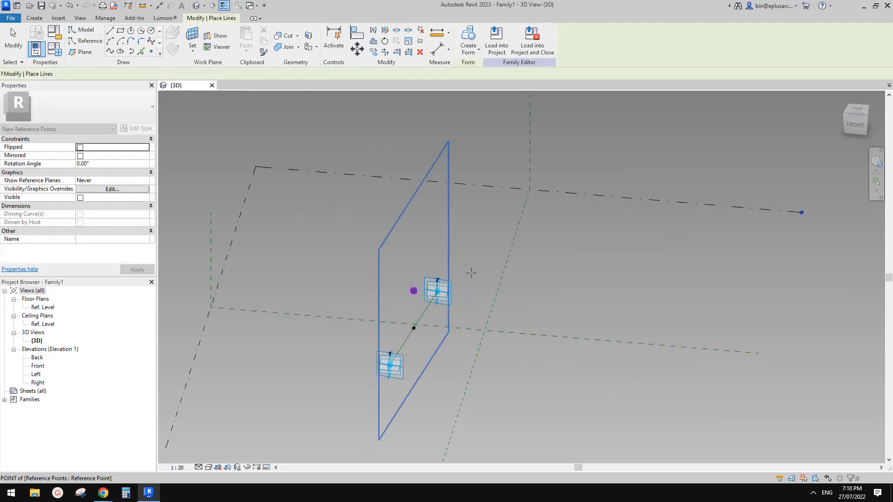
{"action": "left_click", "coordinate": [414, 291]}
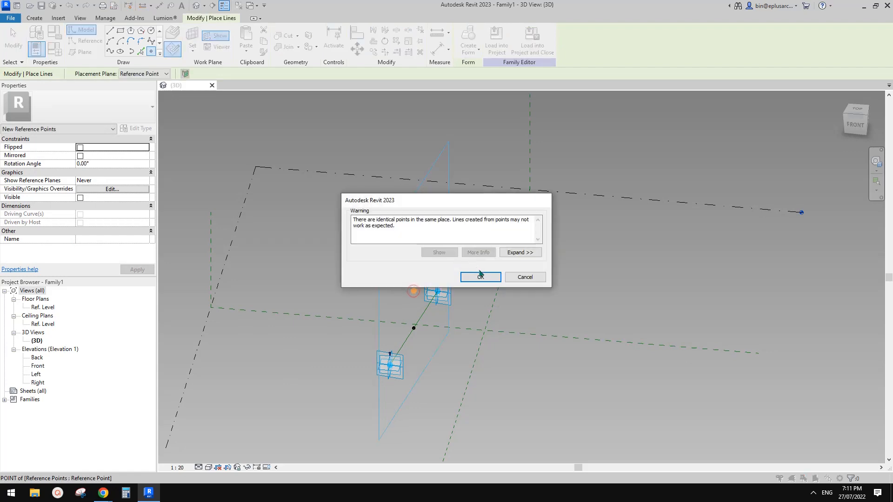
{"action": "left_click", "coordinate": [482, 275]}
{"action": "key", "text": "Escape"}
{"action": "key", "text": "Escape"}
Step: Offset the newest point about 1879 horizontally, perpendicular to the reference line, and associate its offset with a new type parameter OFS1
{"action": "left_click", "coordinate": [413, 291]}
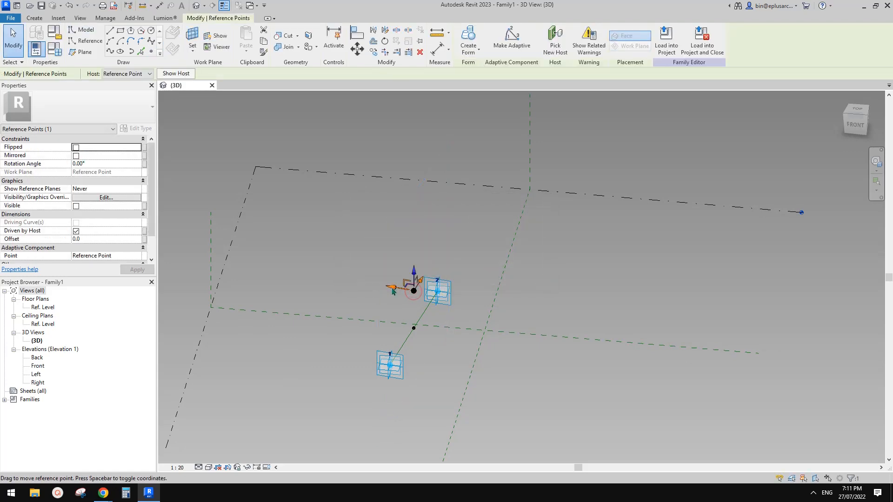
{"action": "left_click_drag", "start_coordinate": [393, 291], "coordinate": [364, 287]}
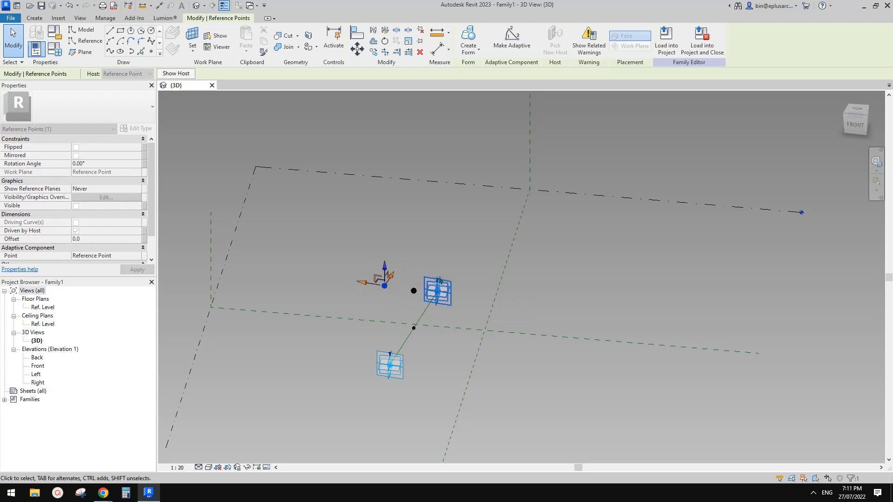
{"action": "middle_click_drag", "start_coordinate": [444, 292], "coordinate": [481, 306], "text": "shift"}
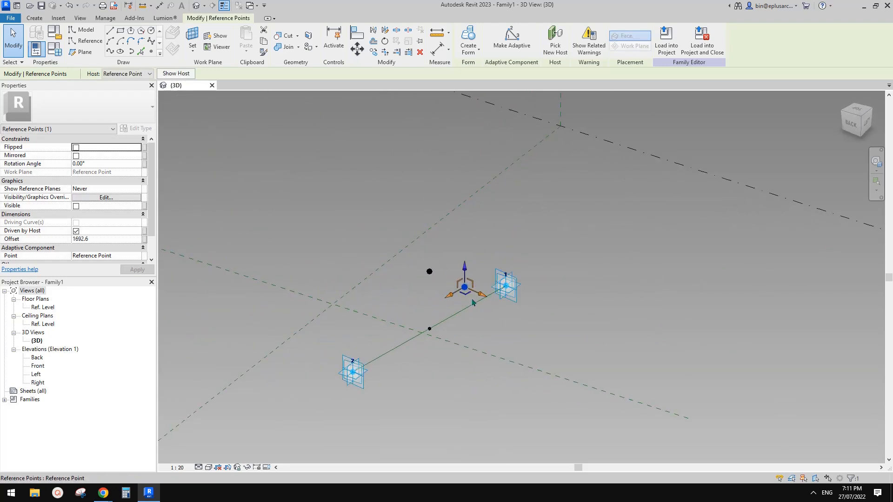
{"action": "left_click_drag", "start_coordinate": [481, 297], "coordinate": [485, 299]}
{"action": "left_click", "coordinate": [143, 239]}
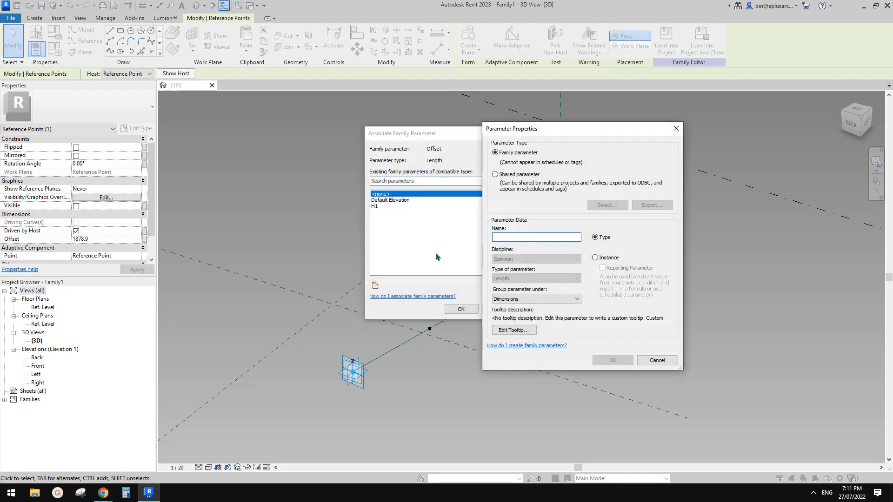
{"action": "type", "text": "OFS1"}
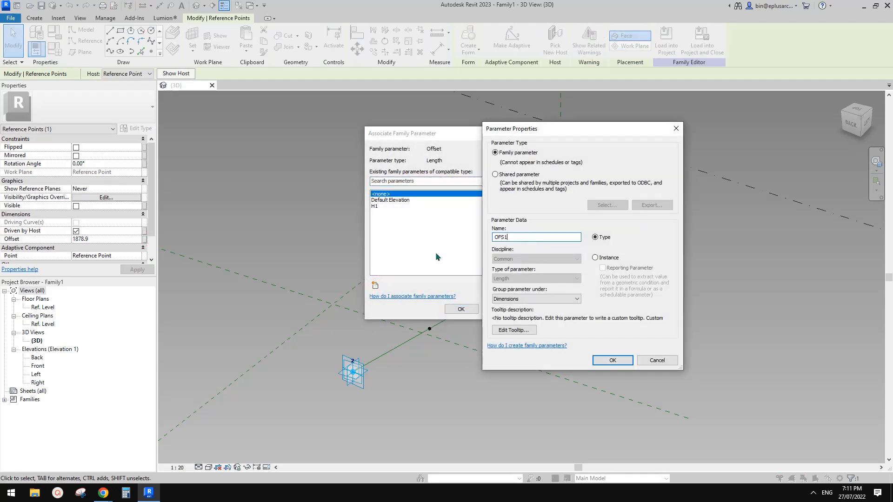
{"action": "left_click", "coordinate": [612, 360]}
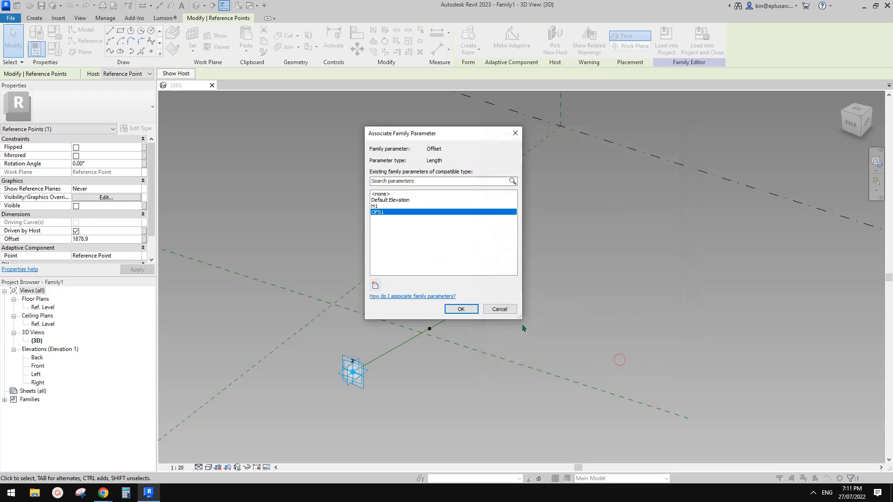
{"action": "left_click", "coordinate": [461, 308]}
{"action": "middle_click_drag", "start_coordinate": [461, 308], "coordinate": [475, 308], "text": "shift"}
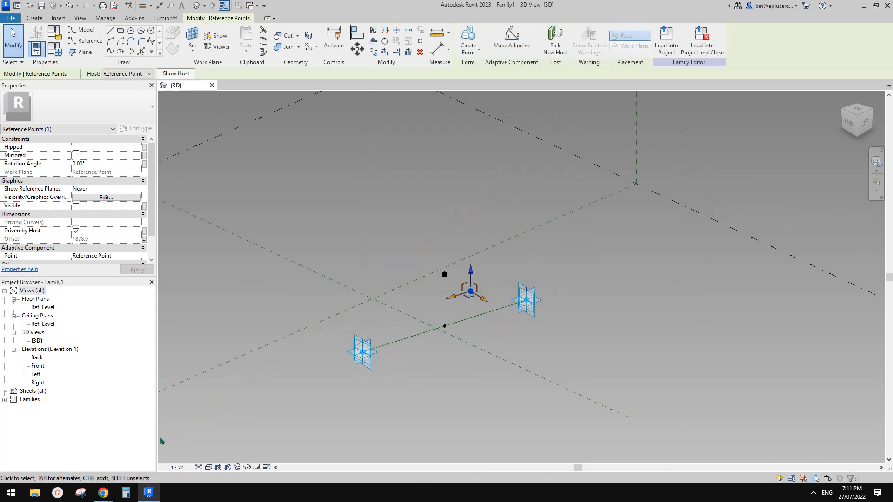
Step: Review the facade photo in the browser and return to the family in Revit
{"action": "mouse_move", "coordinate": [106, 493]}
{"action": "left_click", "coordinate": [168, 458]}
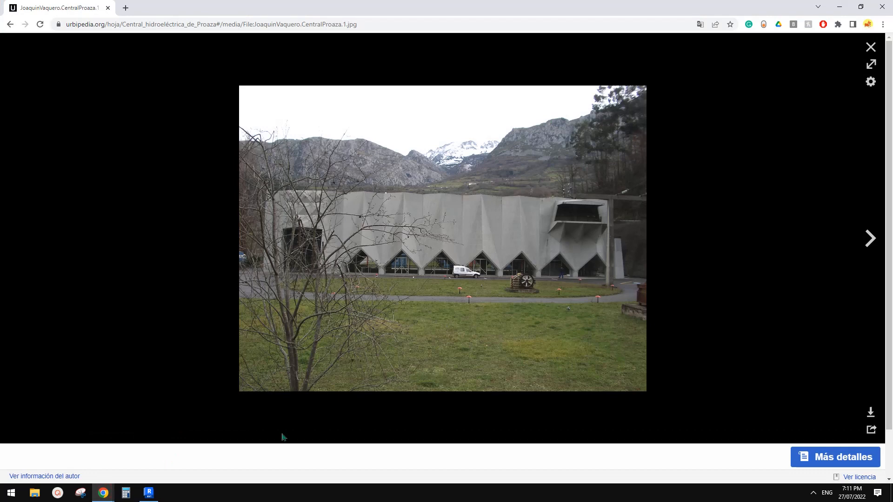
{"action": "left_click", "coordinate": [156, 495]}
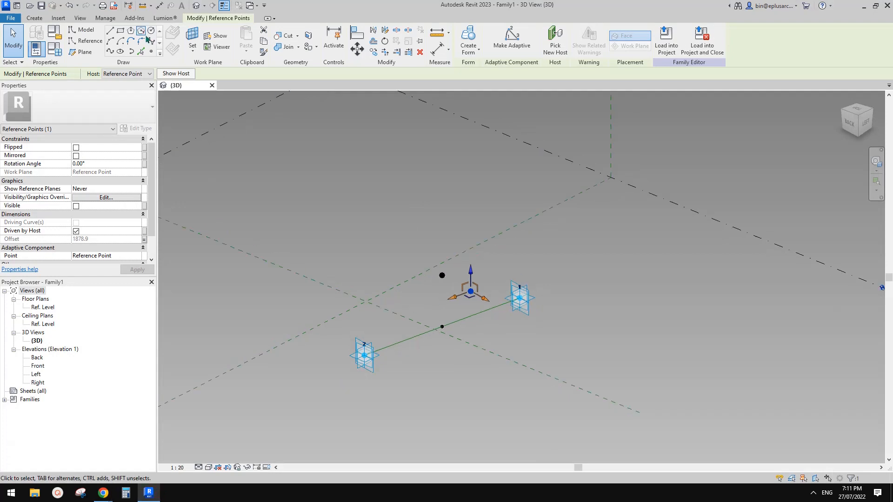
Step: Place one reference point at each of adaptive points 2 and 1, hosted on their horizontal work planes
{"action": "left_click", "coordinate": [153, 52]}
{"action": "key", "text": "Escape"}
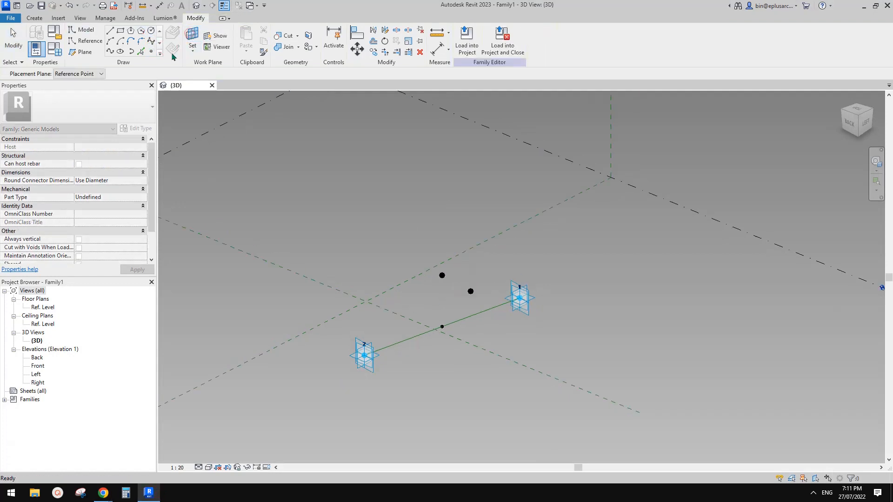
{"action": "left_click", "coordinate": [378, 355]}
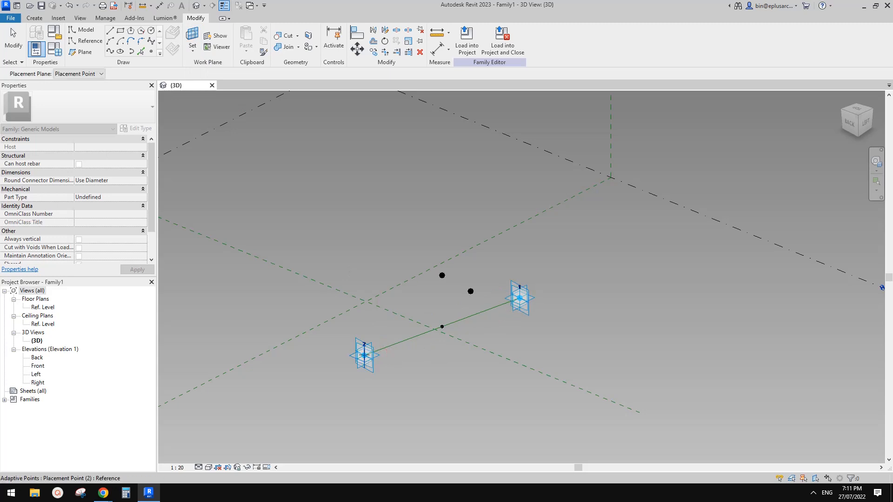
{"action": "left_click", "coordinate": [151, 51]}
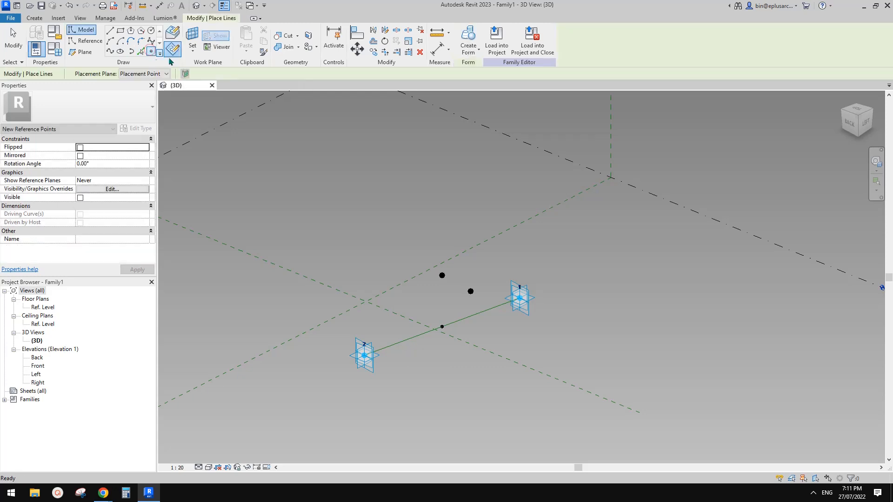
{"action": "left_click", "coordinate": [191, 34]}
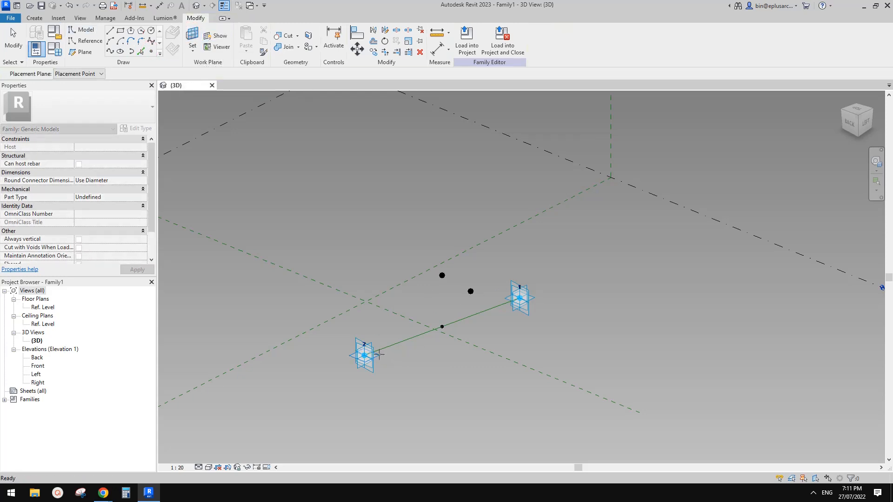
{"action": "left_click", "coordinate": [372, 354]}
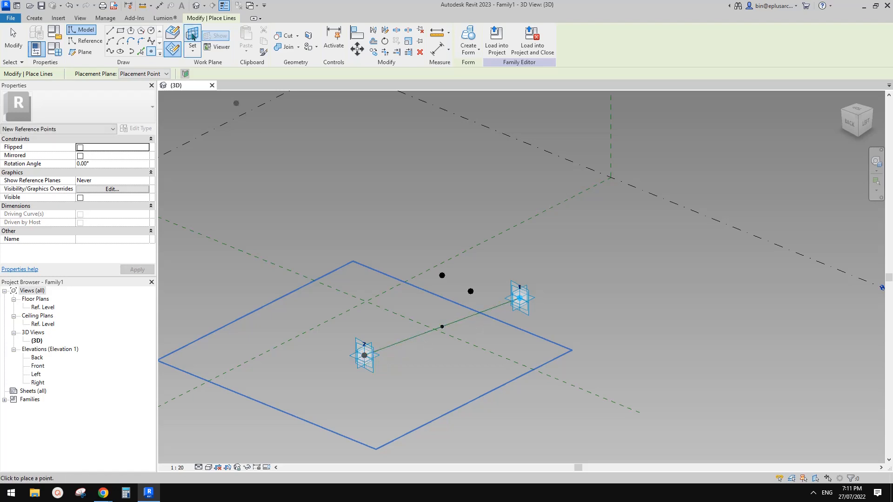
{"action": "left_click", "coordinate": [192, 37]}
{"action": "left_click", "coordinate": [540, 296]}
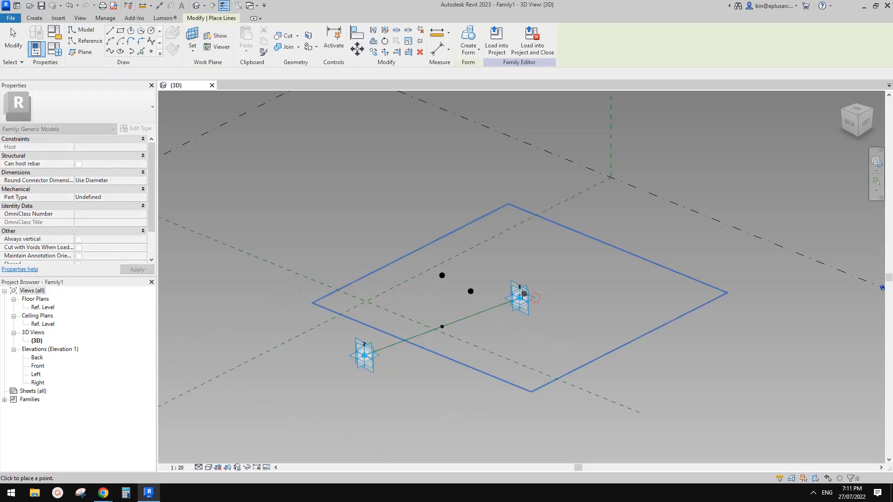
{"action": "key", "text": "Escape"}
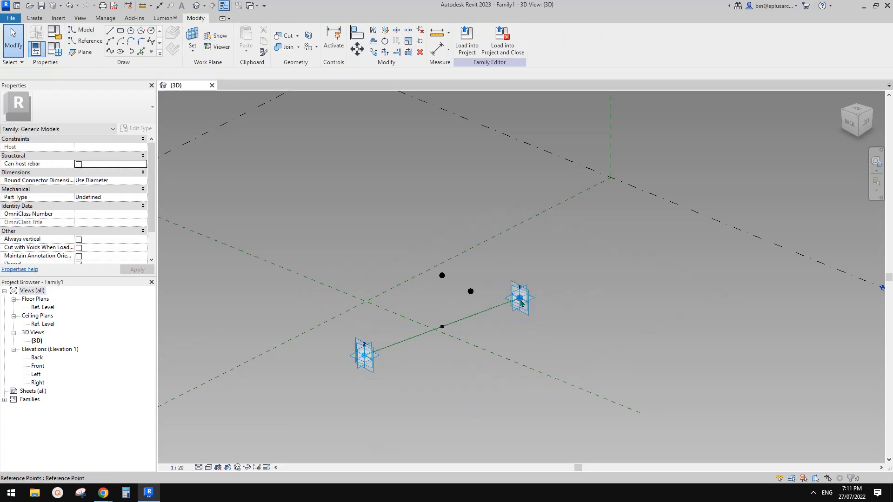
Step: Associate the offset of both reference points hosted on adaptive points 1 and 2 with a new type parameter H
{"action": "left_click", "coordinate": [520, 302]}
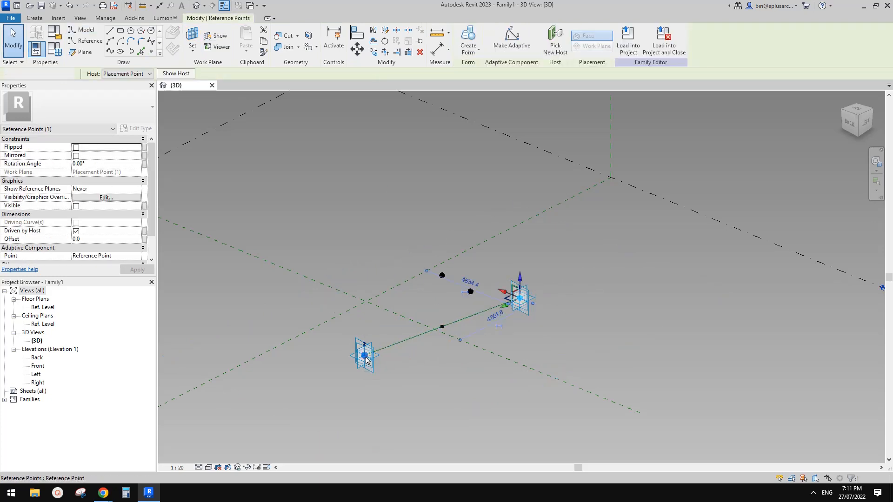
{"action": "left_click", "coordinate": [365, 357], "text": "ctrl"}
{"action": "left_click", "coordinate": [145, 238]}
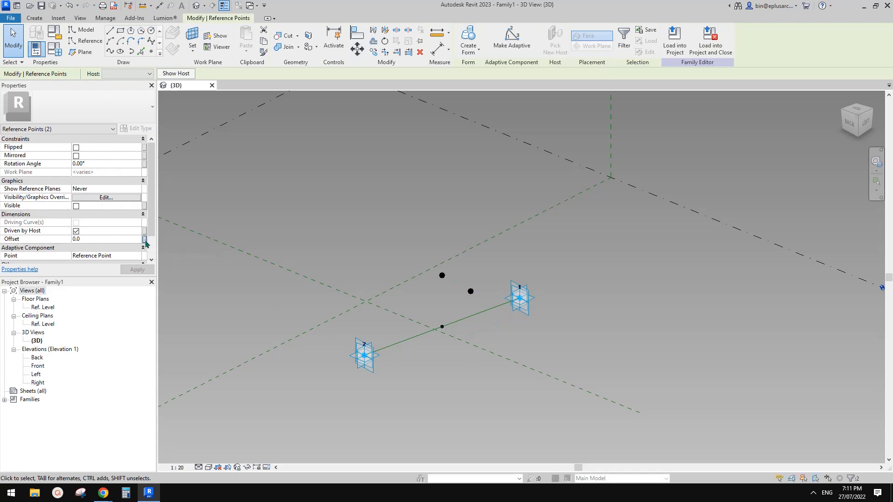
{"action": "left_click", "coordinate": [375, 286]}
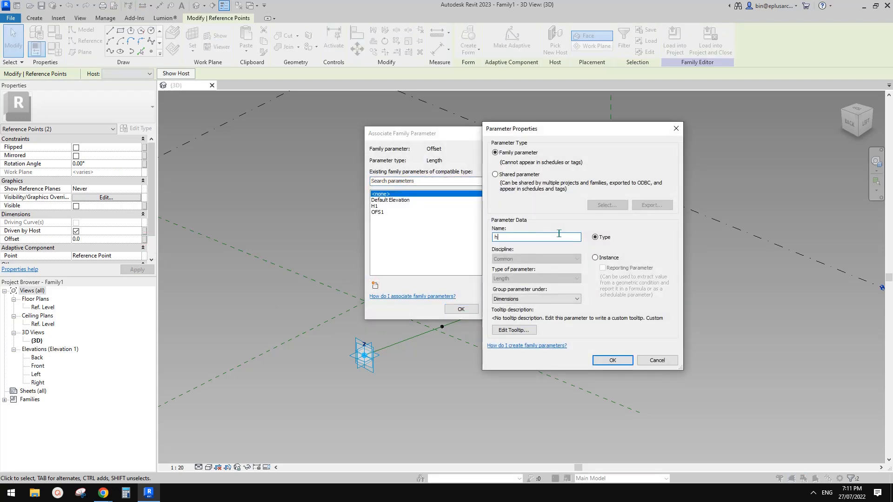
{"action": "key", "text": "BackSpace"}
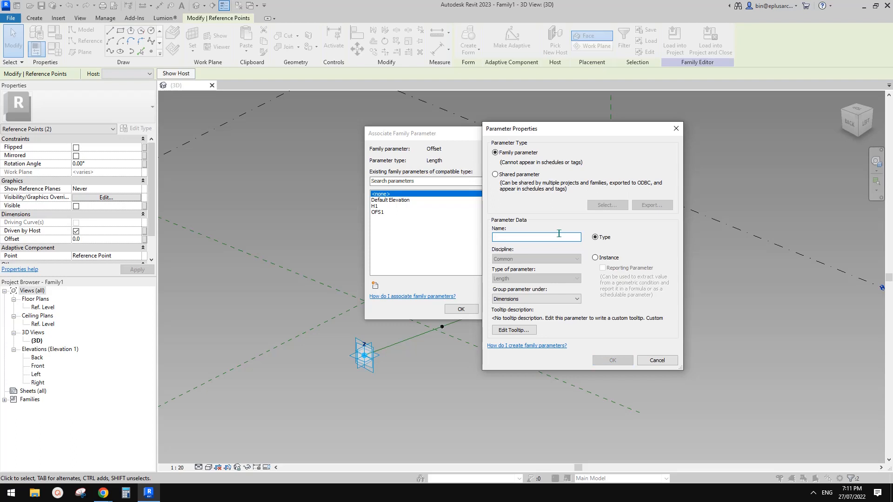
{"action": "type", "text": "H"}
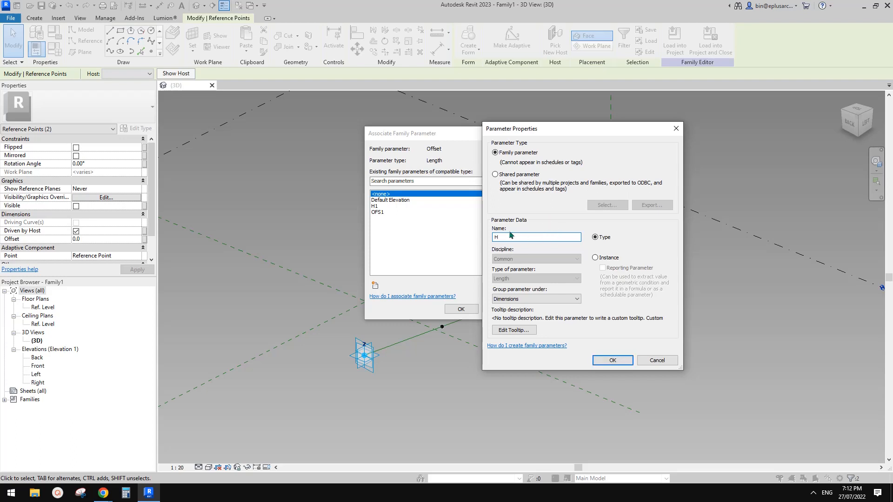
{"action": "left_click", "coordinate": [616, 361]}
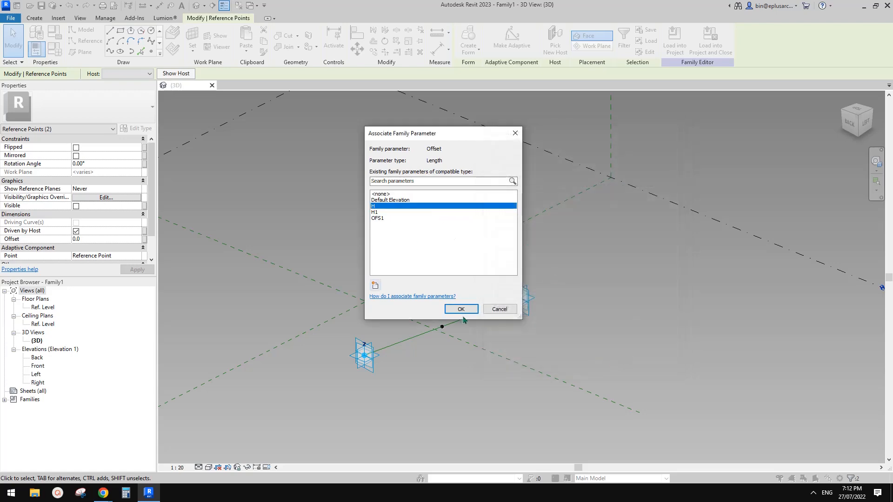
{"action": "left_click", "coordinate": [462, 310]}
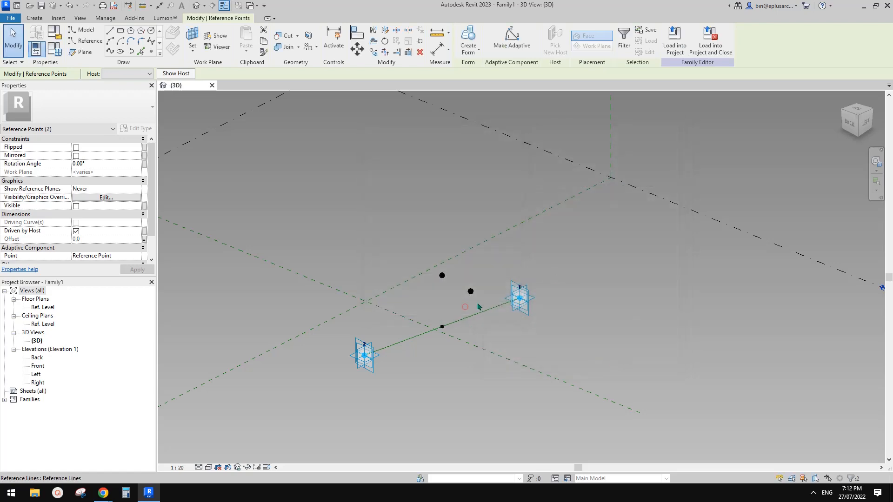
Step: Set the family parameter H to 20000 to raise the two reference points above adaptive points 1 and 2
{"action": "left_click", "coordinate": [44, 54]}
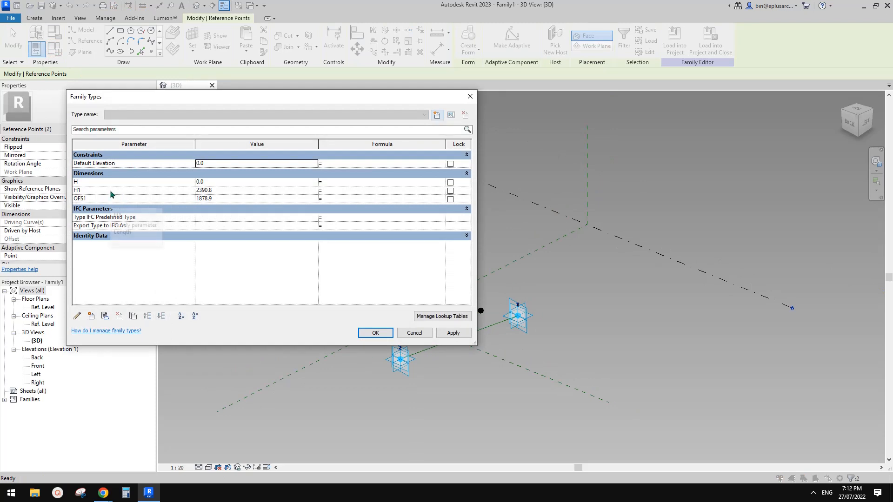
{"action": "left_click", "coordinate": [230, 183]}
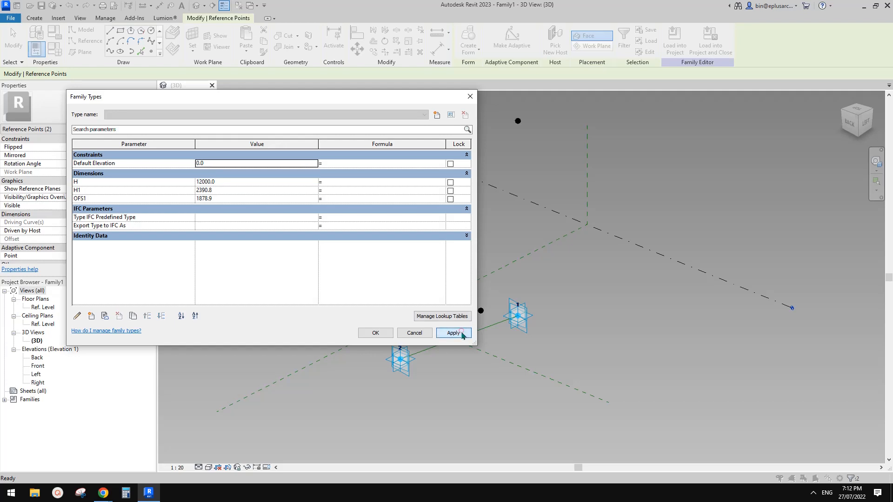
{"action": "left_click", "coordinate": [234, 182]}
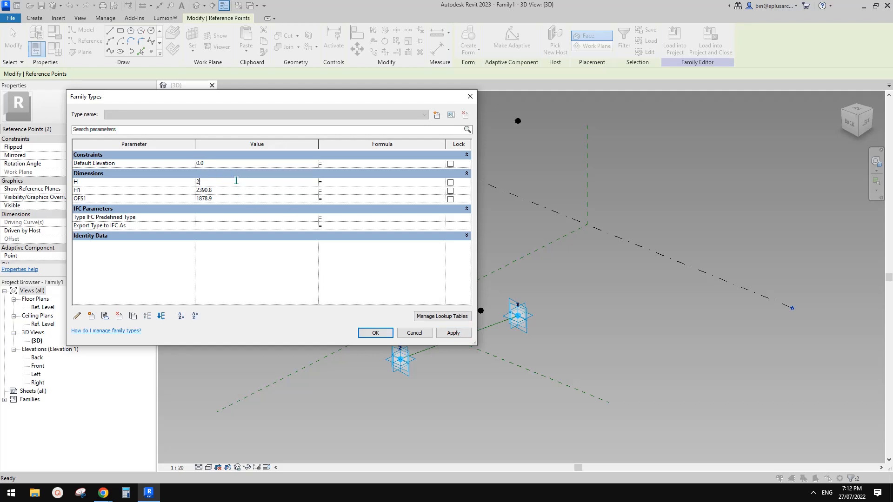
{"action": "left_click", "coordinate": [453, 332]}
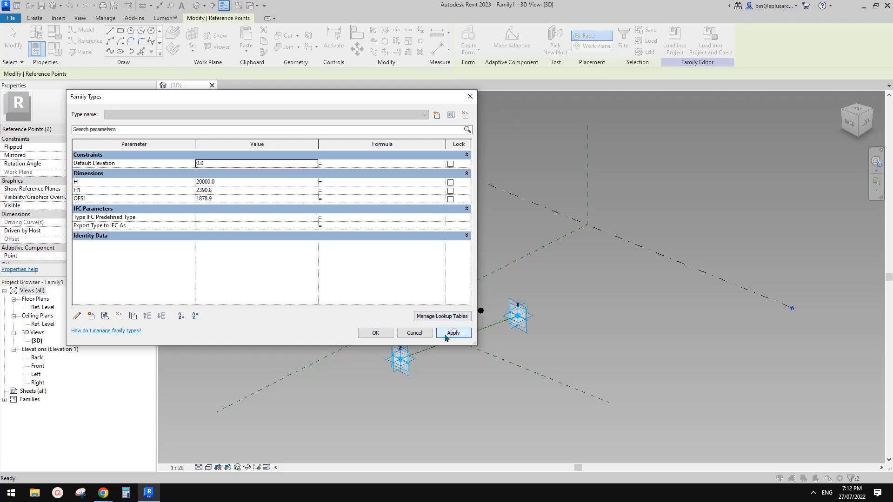
{"action": "left_click", "coordinate": [375, 333]}
{"action": "middle_click_drag", "start_coordinate": [506, 336], "coordinate": [576, 307], "text": "shift"}
{"action": "left_click", "coordinate": [579, 301]}
{"action": "left_click_drag", "start_coordinate": [581, 305], "coordinate": [521, 307]}
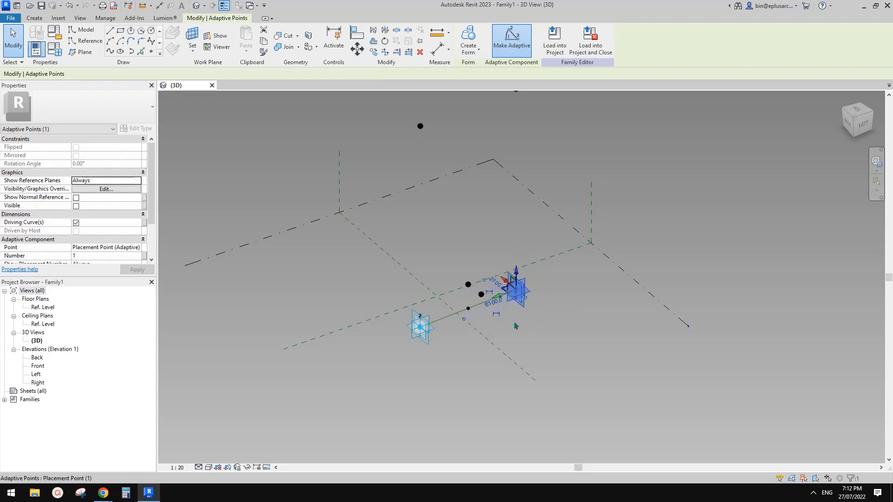
{"action": "middle_click_drag", "start_coordinate": [515, 325], "coordinate": [505, 414], "text": "shift"}
{"action": "middle_click_drag", "start_coordinate": [505, 414], "coordinate": [504, 335], "text": "shift"}
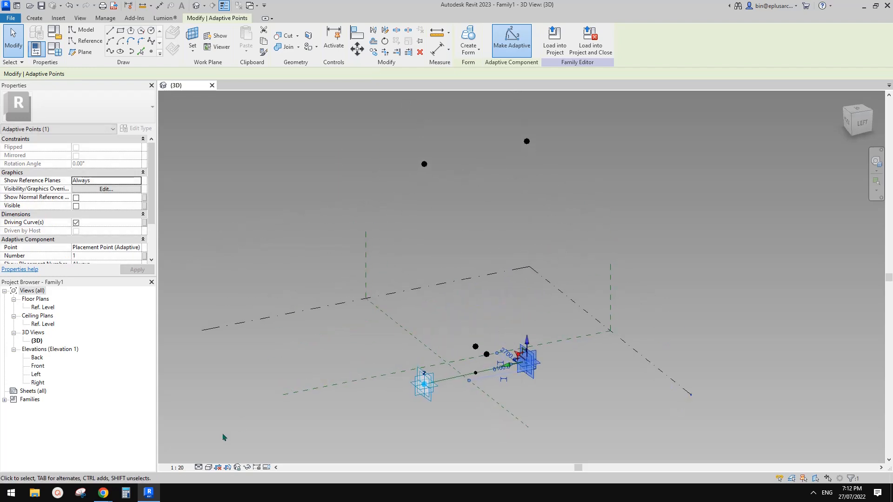
Step: Check the top of the folded facade in the browser photo, and return to the family in Revit
{"action": "mouse_move", "coordinate": [103, 493]}
{"action": "left_click", "coordinate": [147, 463]}
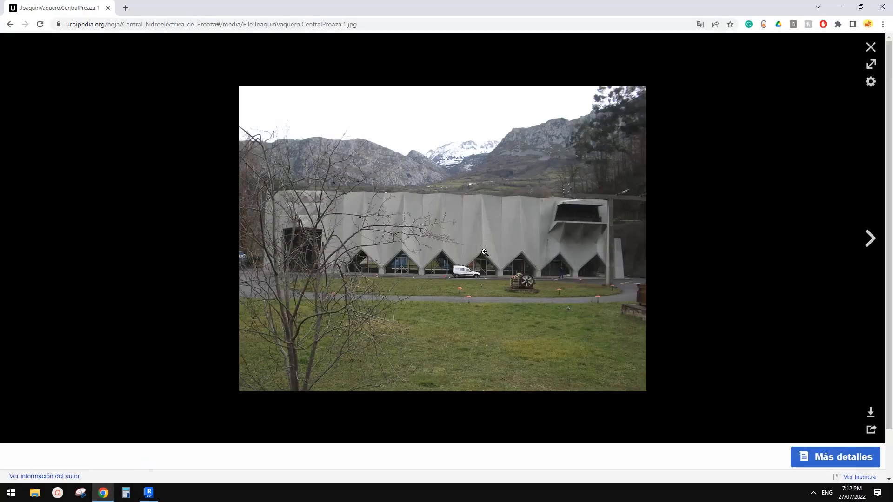
{"action": "scroll", "coordinate": [495, 201], "scroll_direction": "down", "scroll_amount": 1}
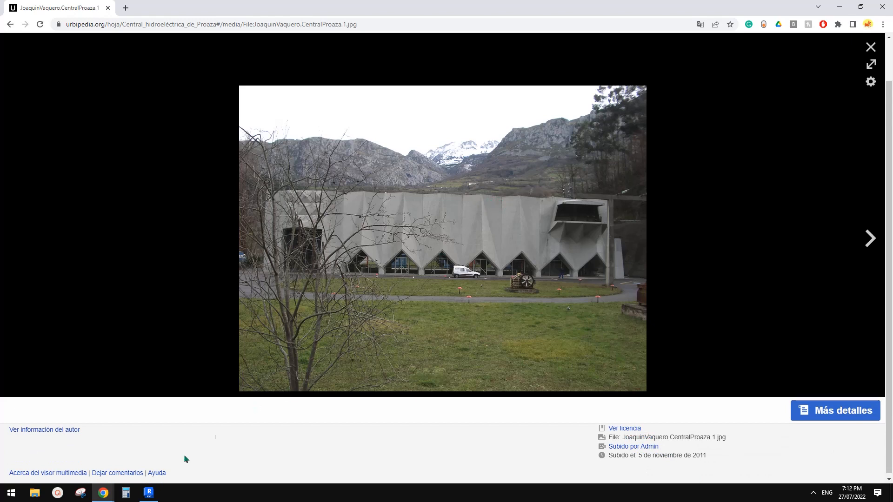
{"action": "left_click", "coordinate": [148, 492]}
Step: Connect the two upper reference points with a spline through points and make it a reference line
{"action": "middle_click_drag", "start_coordinate": [479, 193], "coordinate": [476, 219]}
{"action": "left_click_drag", "start_coordinate": [383, 143], "coordinate": [568, 236]}
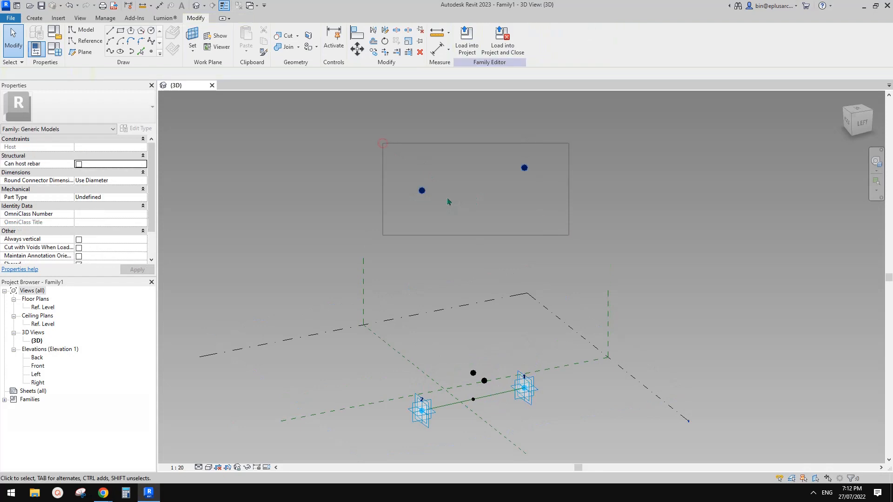
{"action": "left_click", "coordinate": [109, 52]}
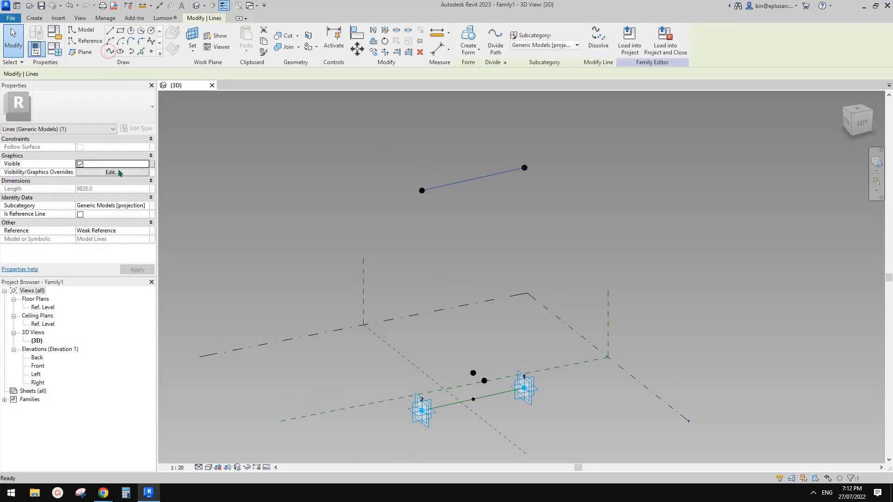
{"action": "left_click", "coordinate": [81, 214]}
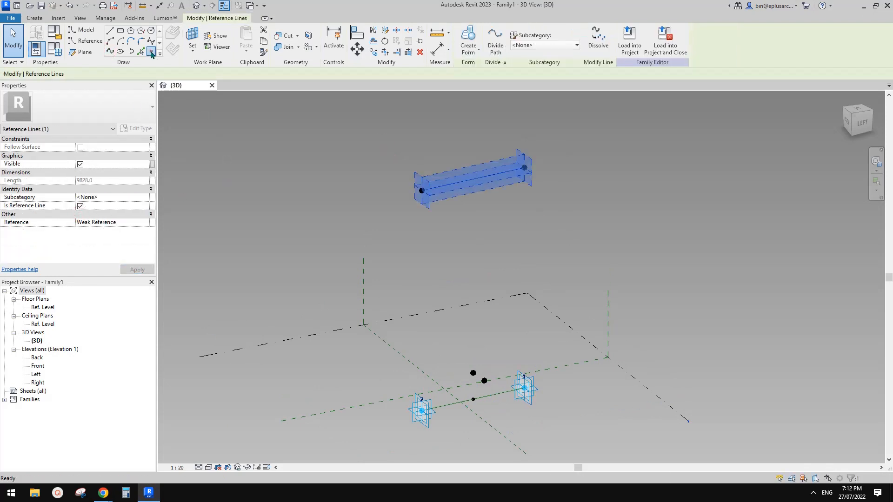
Step: Place a reference point at the midpoint of the upper reference line
{"action": "left_click", "coordinate": [153, 53]}
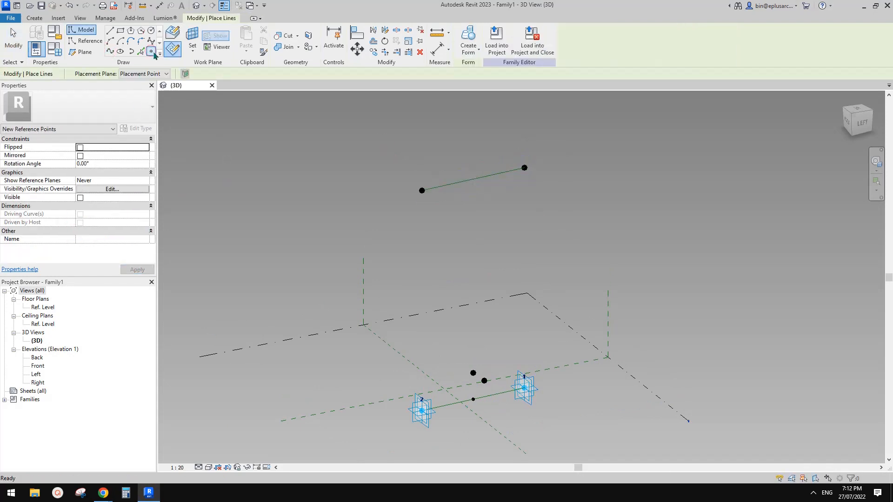
{"action": "left_click", "coordinate": [172, 35]}
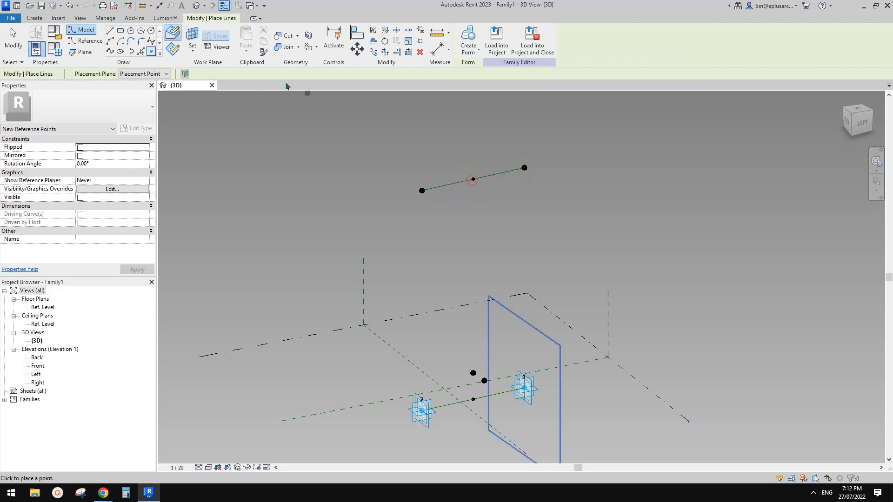
{"action": "left_click", "coordinate": [150, 52]}
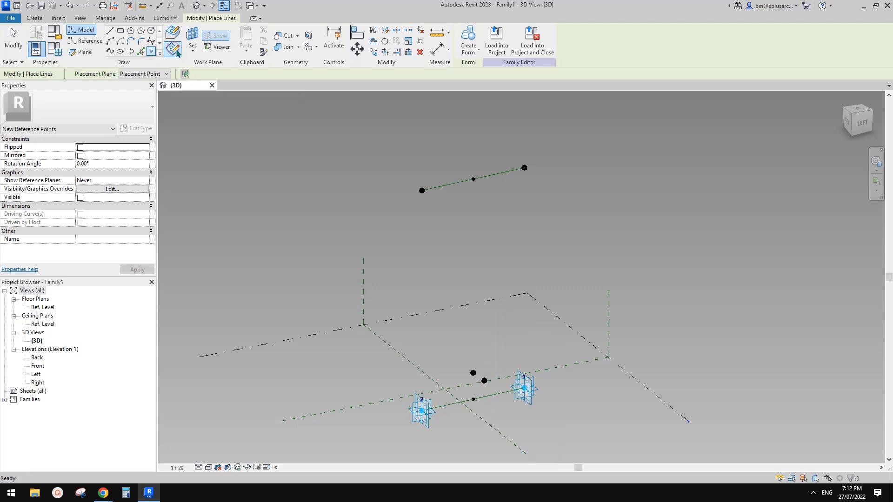
{"action": "key", "text": "Escape"}
Step: Place a reference point at the upper line's midpoint, hosted on the midpoint's vertical work plane running parallel to the line
{"action": "middle_click_drag", "start_coordinate": [450, 137], "coordinate": [607, 199], "text": "shift"}
{"action": "middle_click_drag", "start_coordinate": [526, 199], "coordinate": [556, 193], "text": "shift"}
{"action": "left_click", "coordinate": [557, 192]}
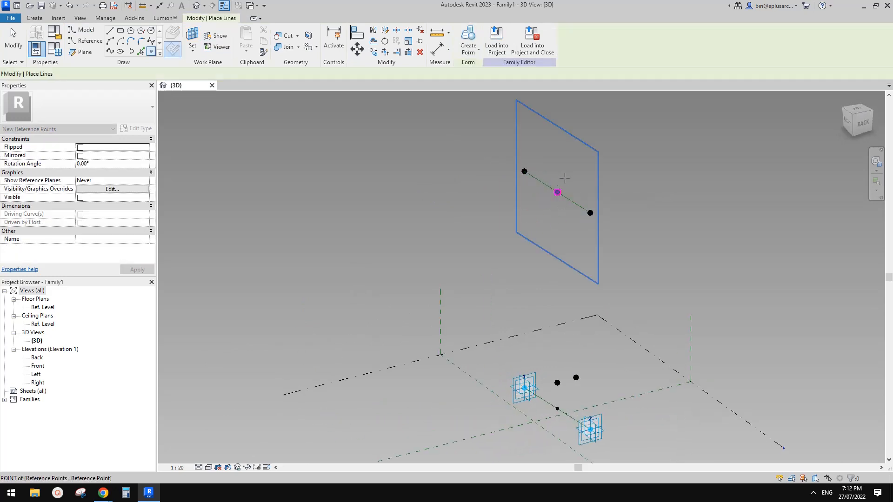
{"action": "key", "text": "l"}
{"action": "key", "text": "i"}
{"action": "left_click", "coordinate": [557, 192]}
{"action": "left_click", "coordinate": [490, 277]}
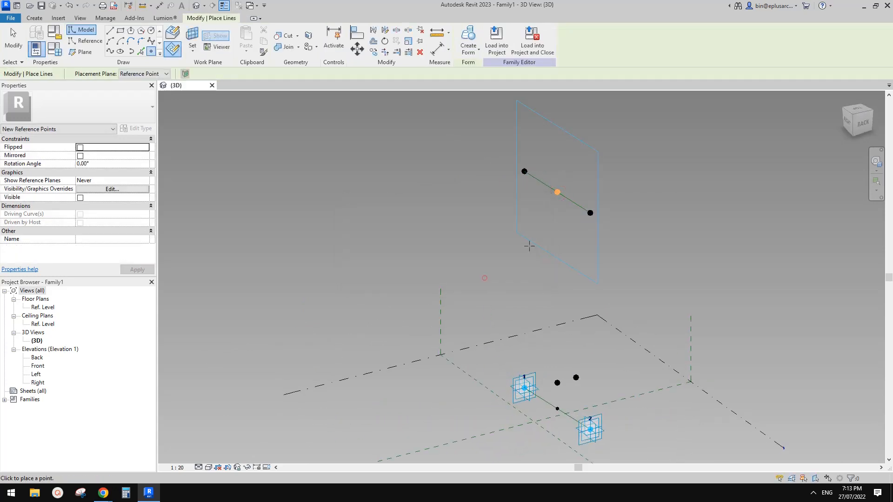
{"action": "key", "text": "Escape"}
{"action": "key", "text": "Escape"}
Step: Offset the newly hosted upper point about 1516 perpendicular to the reference line and associate its offset with a new type parameter OFS2
{"action": "left_click", "coordinate": [557, 192]}
{"action": "mouse_move", "coordinate": [557, 192]}
{"action": "middle_mouse_down", "text": "shift"}
{"action": "mouse_move", "coordinate": [534, 223]}
{"action": "mouse_move", "coordinate": [567, 201]}
{"action": "middle_mouse_up", "text": "shift"}
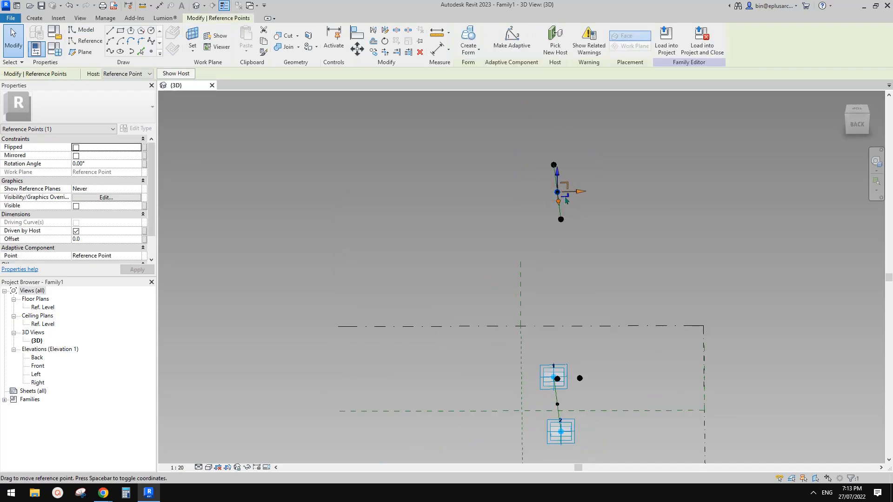
{"action": "left_click_drag", "start_coordinate": [581, 198], "coordinate": [599, 194]}
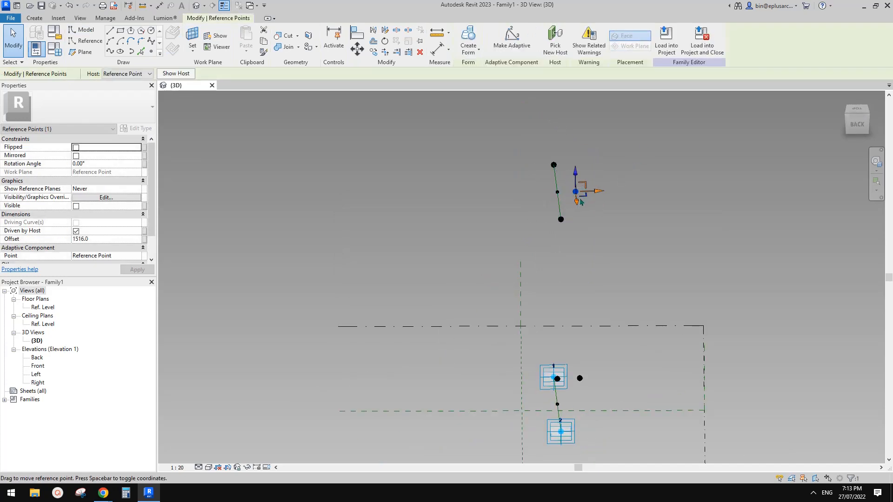
{"action": "left_click", "coordinate": [144, 238]}
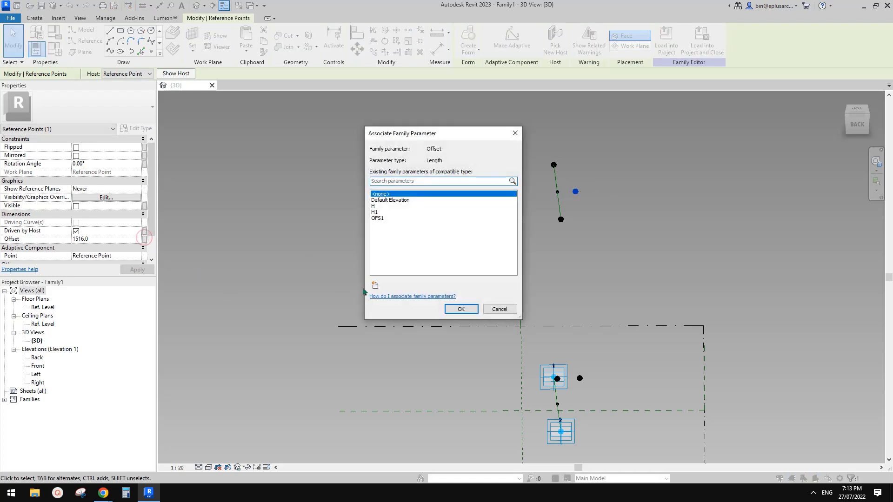
{"action": "left_click", "coordinate": [376, 284]}
{"action": "type", "text": "OFS2"}
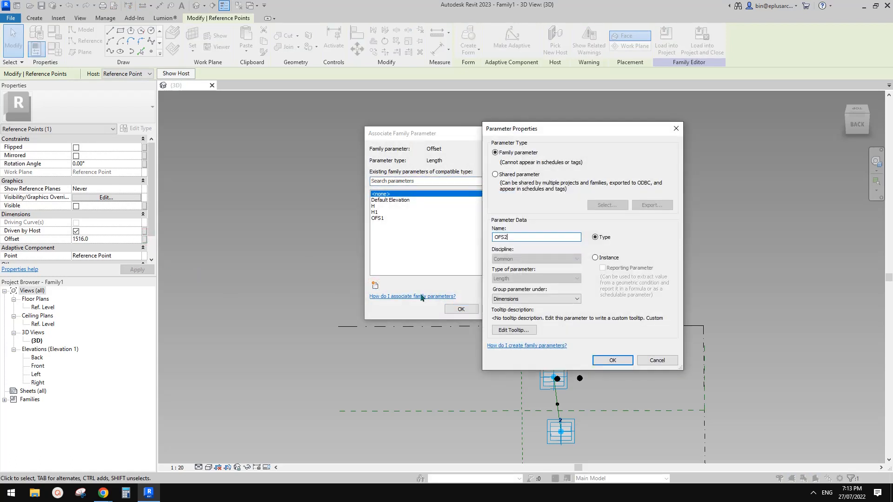
{"action": "left_click", "coordinate": [607, 361]}
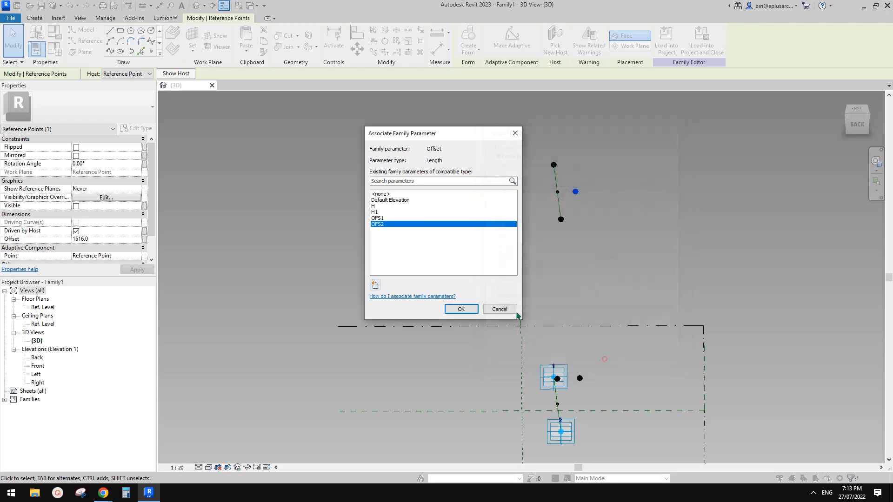
{"action": "left_click", "coordinate": [473, 309]}
Step: Set the rotation angle of the upper line's midpoint to 180° to flip the offset point to the opposite side
{"action": "left_click", "coordinate": [556, 191]}
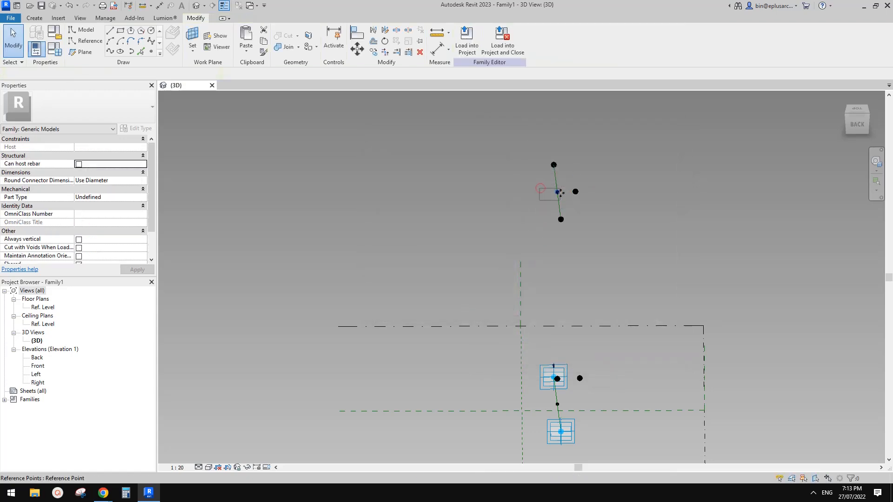
{"action": "left_click", "coordinate": [106, 164]}
{"action": "type", "text": "180.00"}
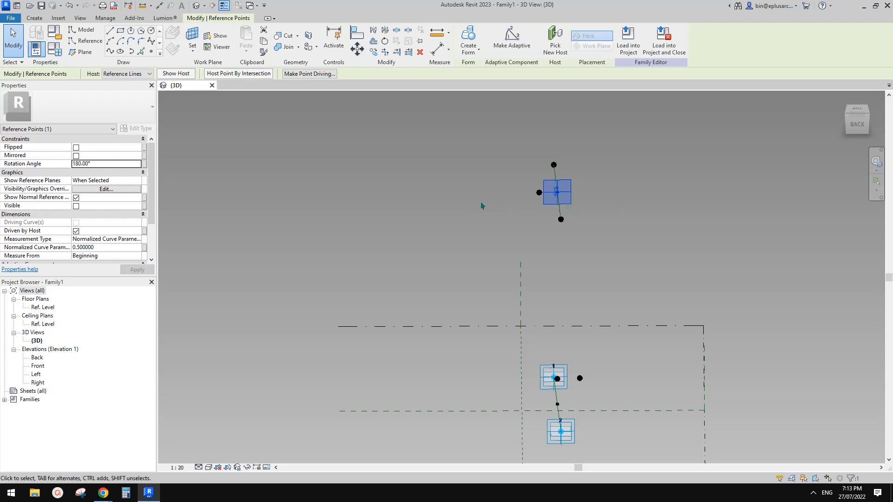
Step: Place a reference point at the upper offset point, hosted on its horizontal work plane
{"action": "middle_click_drag", "start_coordinate": [561, 218], "coordinate": [527, 223], "text": "shift"}
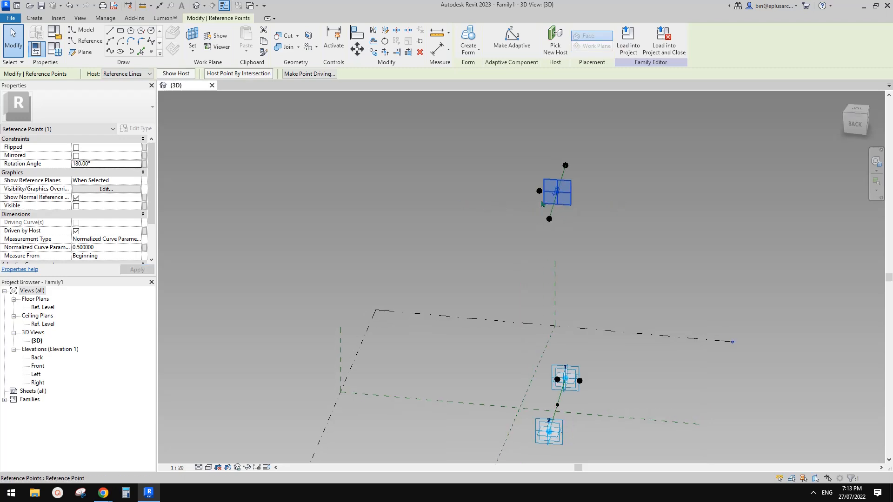
{"action": "left_click", "coordinate": [150, 53]}
{"action": "key", "text": "Escape"}
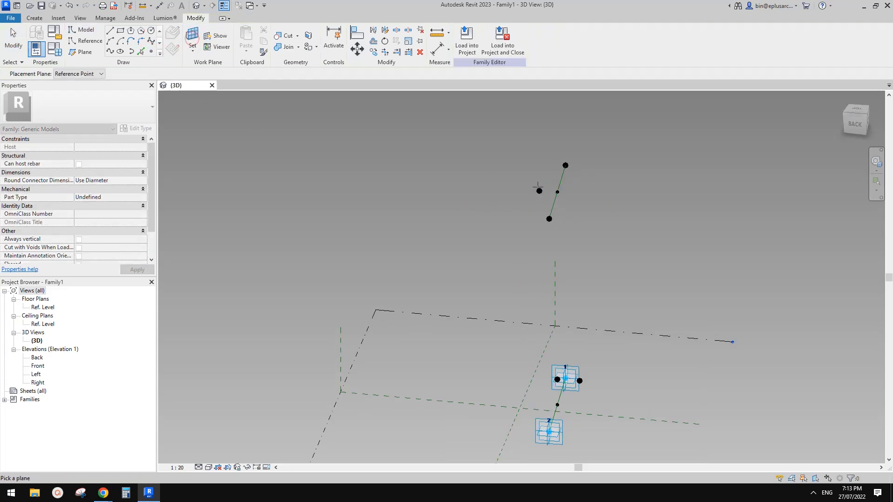
{"action": "key", "text": "Return"}
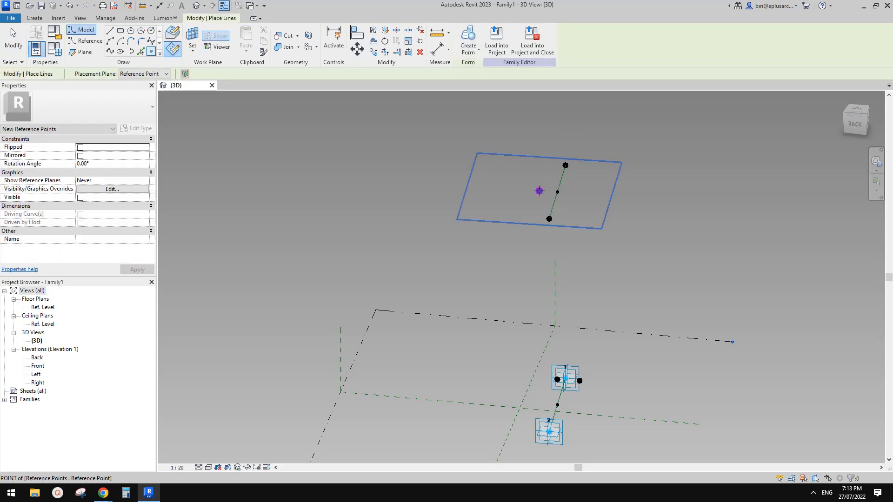
{"action": "left_click", "coordinate": [539, 191]}
{"action": "left_click", "coordinate": [482, 277]}
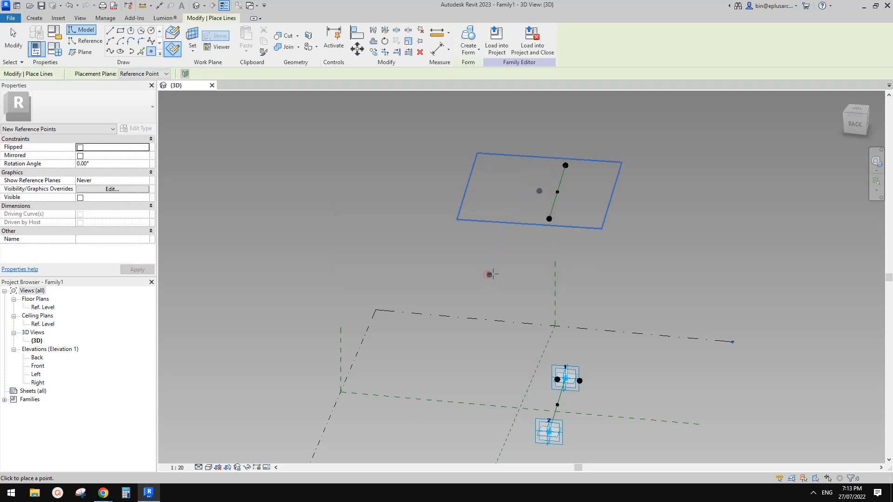
{"action": "key", "text": "Escape"}
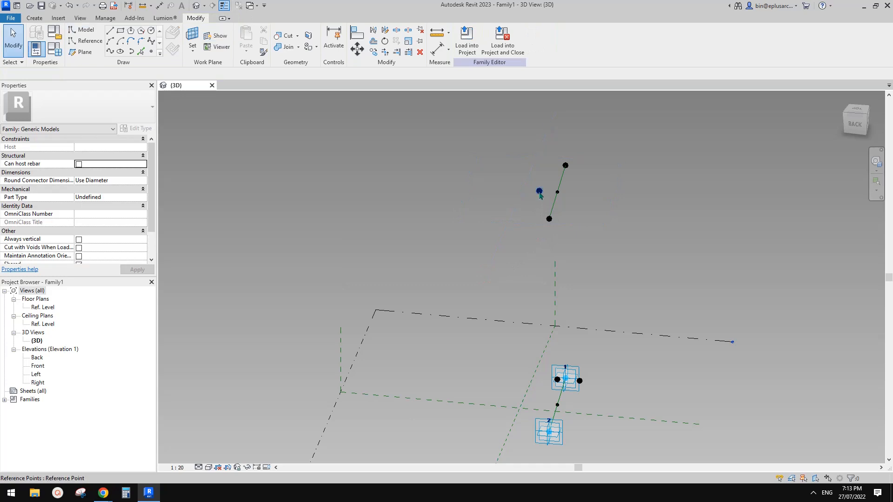
Step: Offset the newly hosted upper point about 2007 vertically and flip it upward by setting its host point's rotation angle to 180°
{"action": "left_click", "coordinate": [539, 191]}
{"action": "left_click_drag", "start_coordinate": [541, 221], "coordinate": [540, 243]}
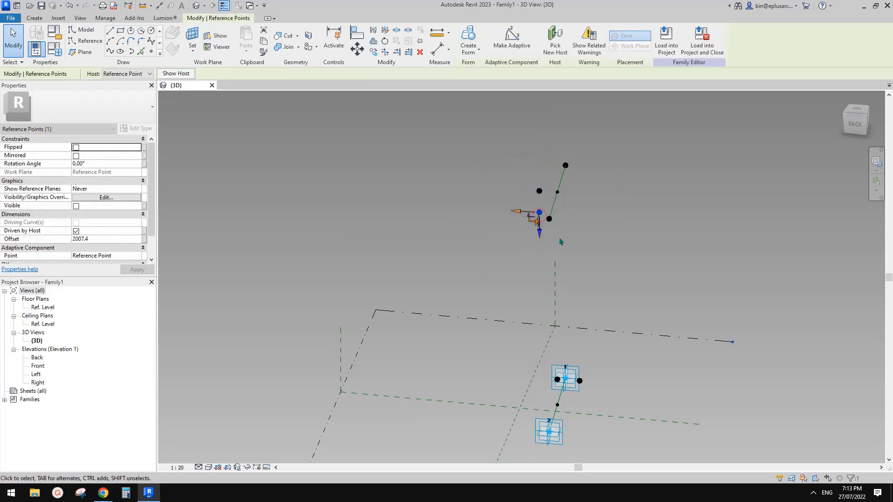
{"action": "left_click", "coordinate": [540, 191]}
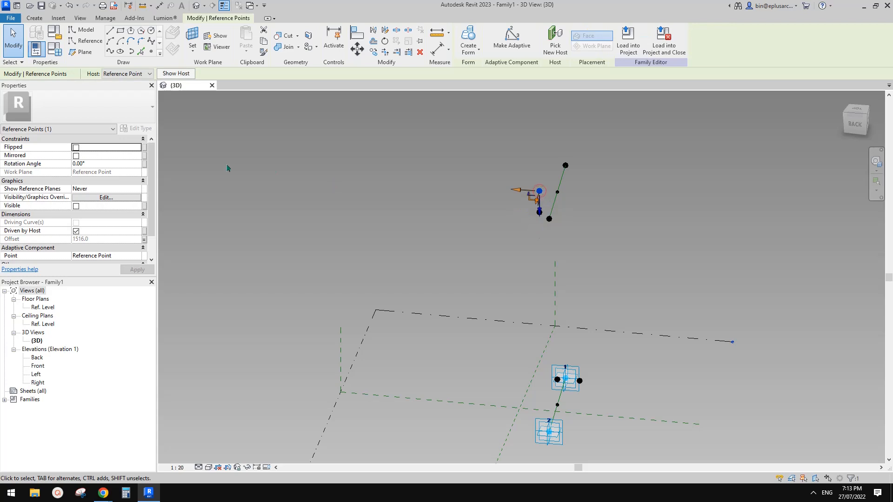
{"action": "left_click", "coordinate": [106, 164]}
{"action": "type", "text": "180"}
{"action": "key", "text": "Return"}
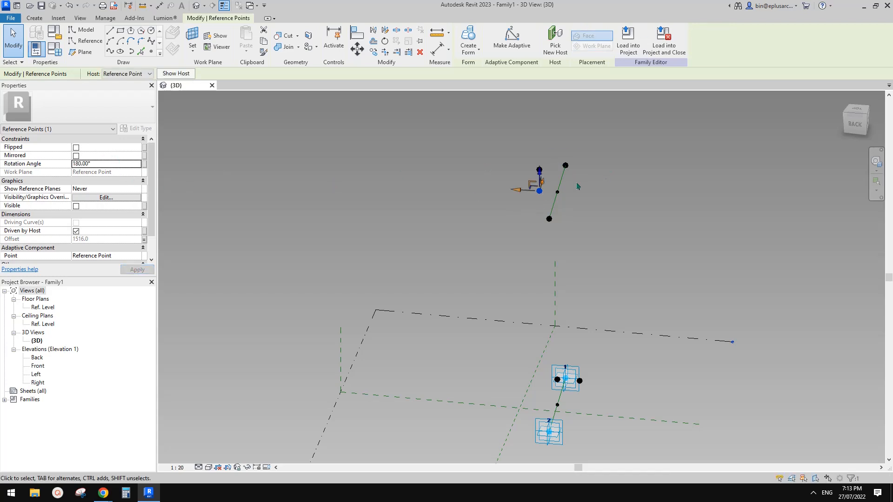
{"action": "left_click", "coordinate": [576, 186]}
Step: Associate the raised upper peak point's offset with a new type parameter H2
{"action": "left_click", "coordinate": [539, 170]}
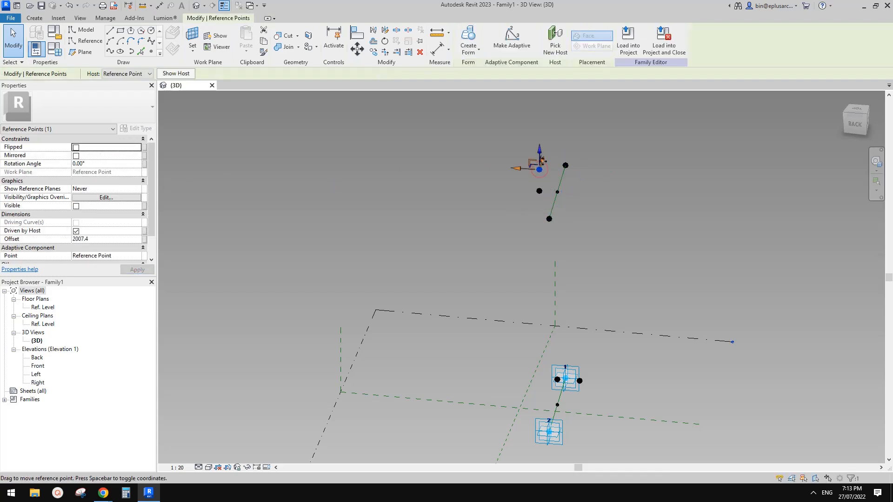
{"action": "middle_click_drag", "start_coordinate": [587, 183], "coordinate": [359, 197], "text": "shift"}
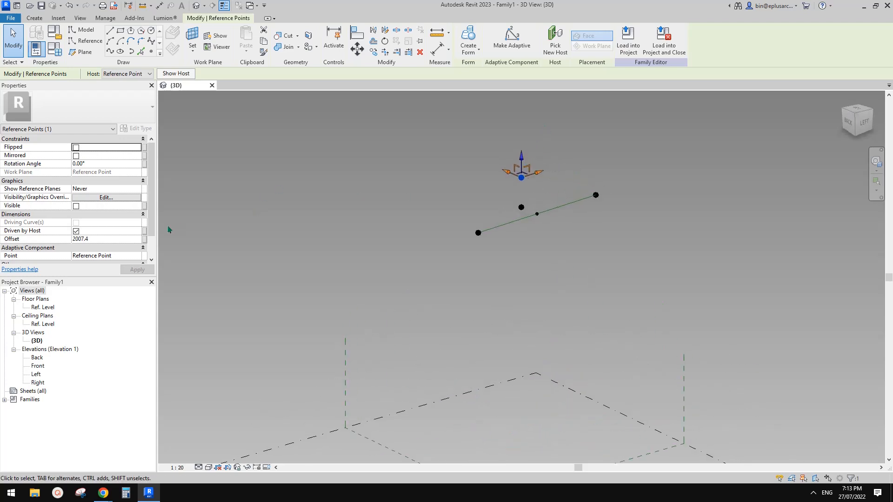
{"action": "left_click", "coordinate": [145, 238]}
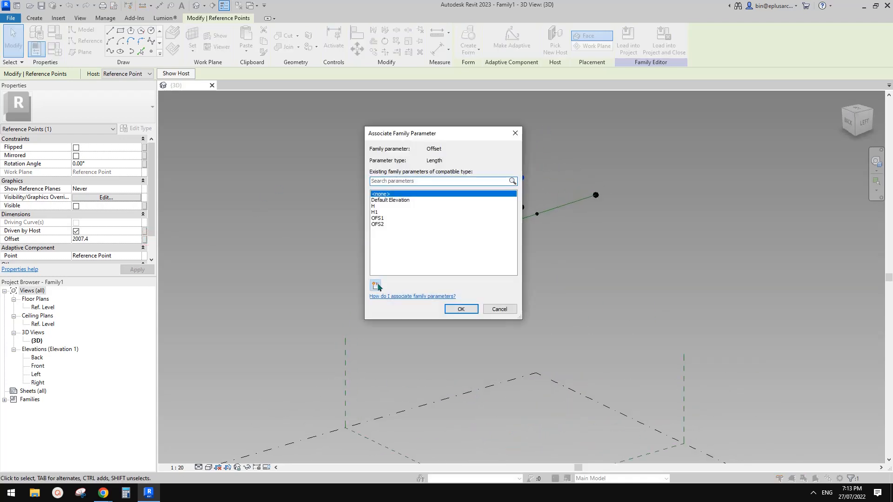
{"action": "left_click", "coordinate": [376, 285]}
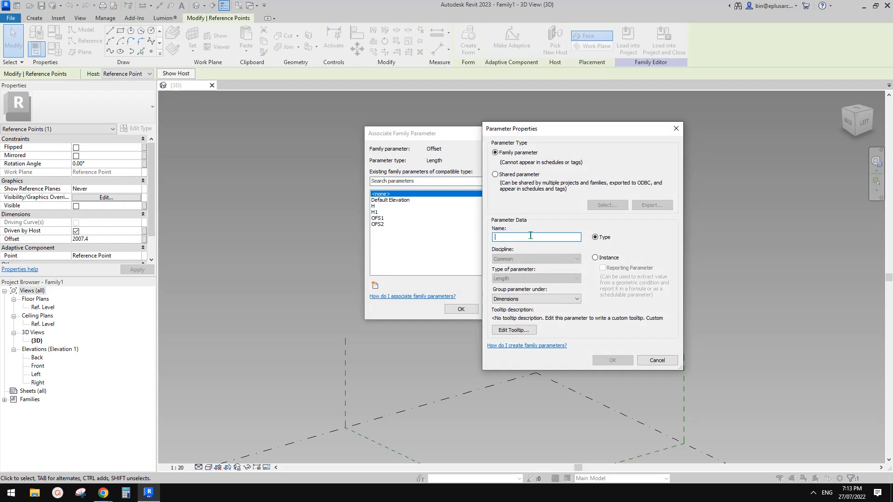
{"action": "type", "text": "h"}
{"action": "key", "text": "BackSpace"}
{"action": "type", "text": "H2"}
{"action": "left_click", "coordinate": [620, 359]}
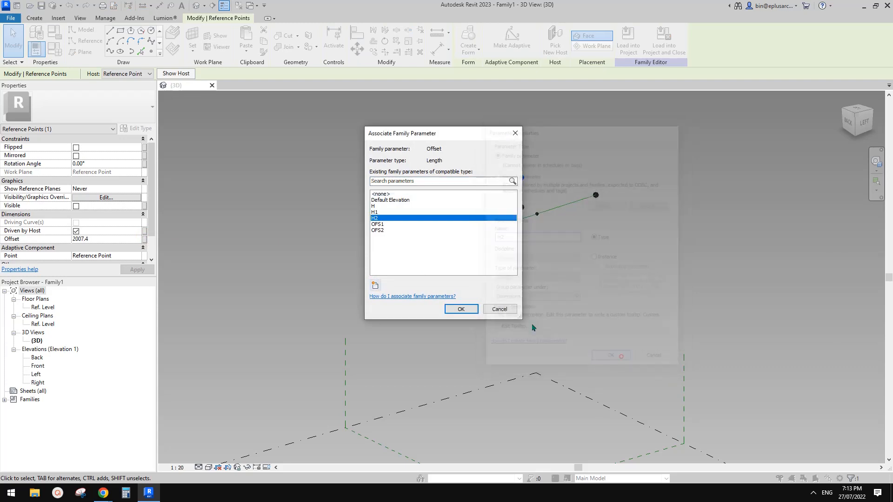
{"action": "left_click", "coordinate": [468, 309]}
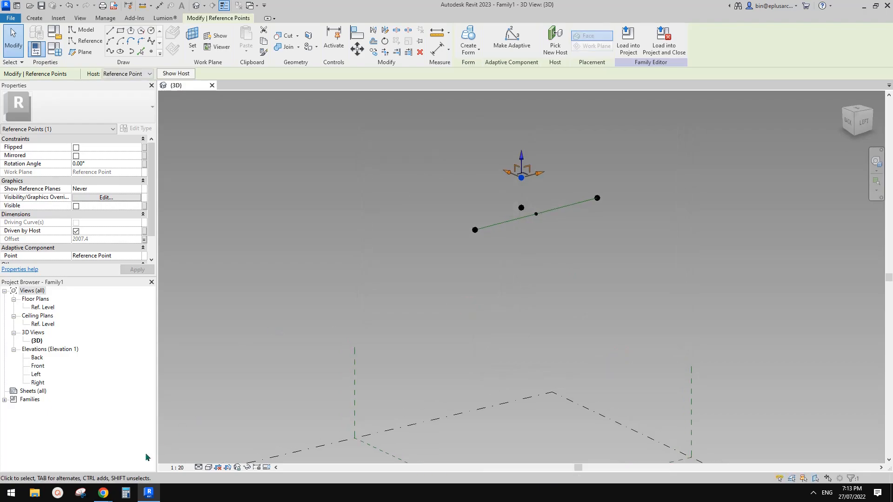
Step: Switch to Chrome to check the Proaza facade photo for the panel's upper fold, and return to Revit
{"action": "mouse_move", "coordinate": [111, 495]}
{"action": "left_click", "coordinate": [196, 450]}
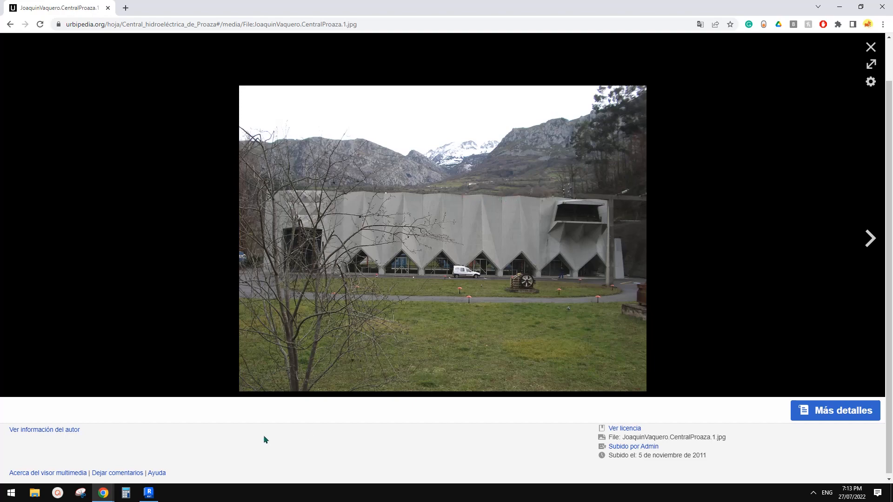
{"action": "left_click", "coordinate": [148, 493]}
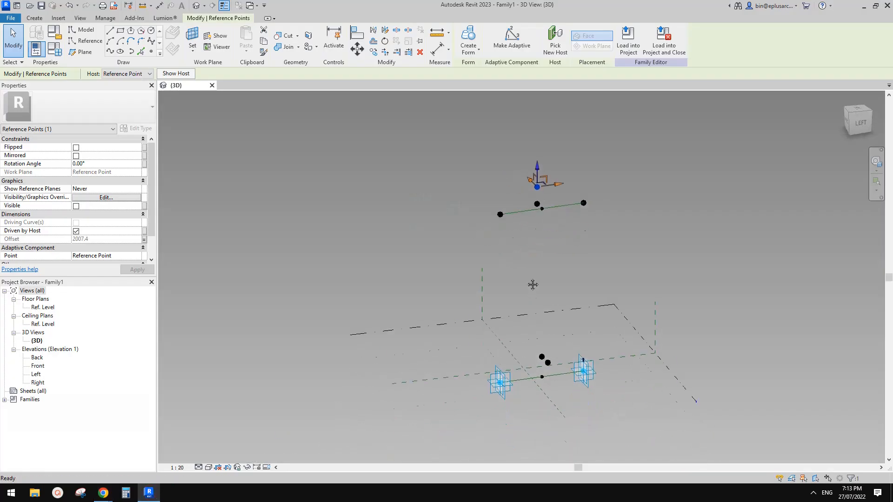
Step: Connect the upper peak point to both end points of the upper reference line with model lines through points
{"action": "left_click", "coordinate": [552, 298]}
{"action": "middle_click_drag", "start_coordinate": [552, 297], "coordinate": [604, 256], "text": "shift"}
{"action": "scroll", "coordinate": [521, 218], "scroll_direction": "up", "scroll_amount": 2}
{"action": "left_click", "coordinate": [495, 211]}
{"action": "left_click", "coordinate": [524, 160], "text": "ctrl"}
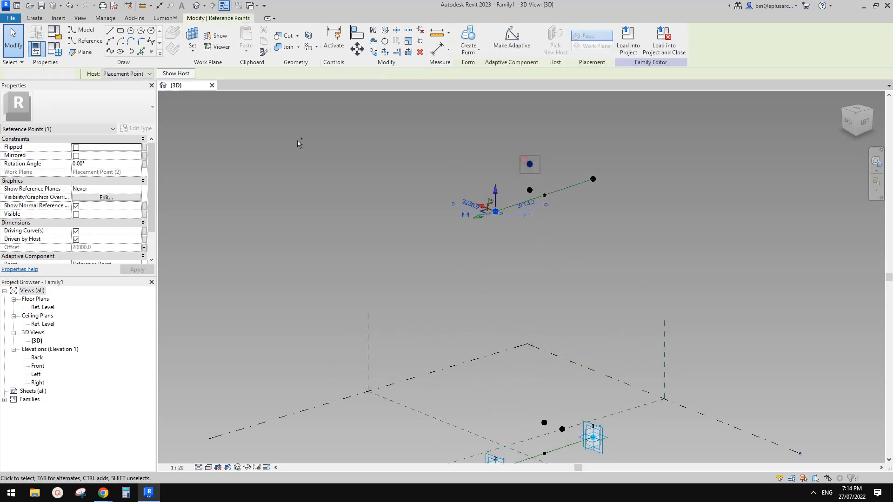
{"action": "left_click", "coordinate": [110, 51]}
{"action": "middle_click_drag", "start_coordinate": [517, 170], "coordinate": [462, 167], "text": "shift"}
{"action": "left_click_drag", "start_coordinate": [515, 147], "coordinate": [565, 184]}
{"action": "left_click_drag", "start_coordinate": [585, 181], "coordinate": [618, 203], "text": "ctrl"}
{"action": "left_click", "coordinate": [109, 52]}
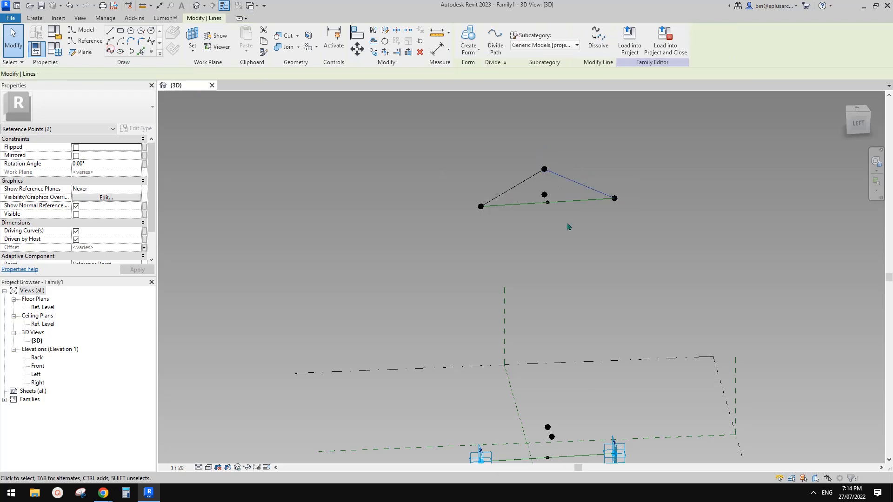
Step: Draw vertical model lines connecting adaptive points 2 and 1 to the upper end points directly above them
{"action": "middle_click_drag", "start_coordinate": [472, 229], "coordinate": [435, 138]}
{"action": "left_click_drag", "start_coordinate": [422, 108], "coordinate": [468, 290]}
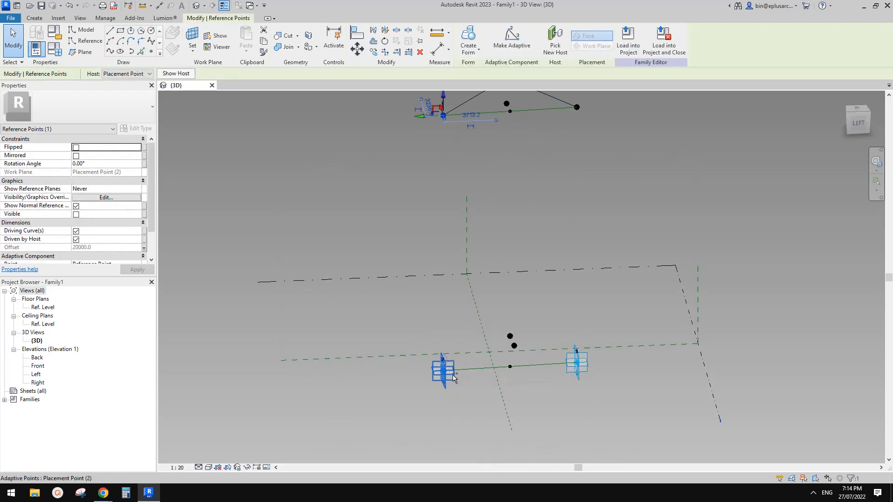
{"action": "left_click", "coordinate": [449, 379], "text": "ctrl"}
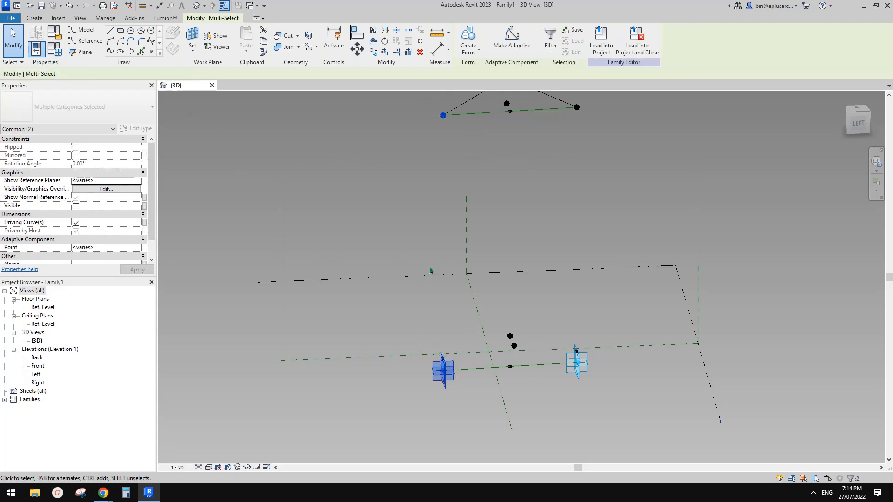
{"action": "left_click", "coordinate": [113, 53]}
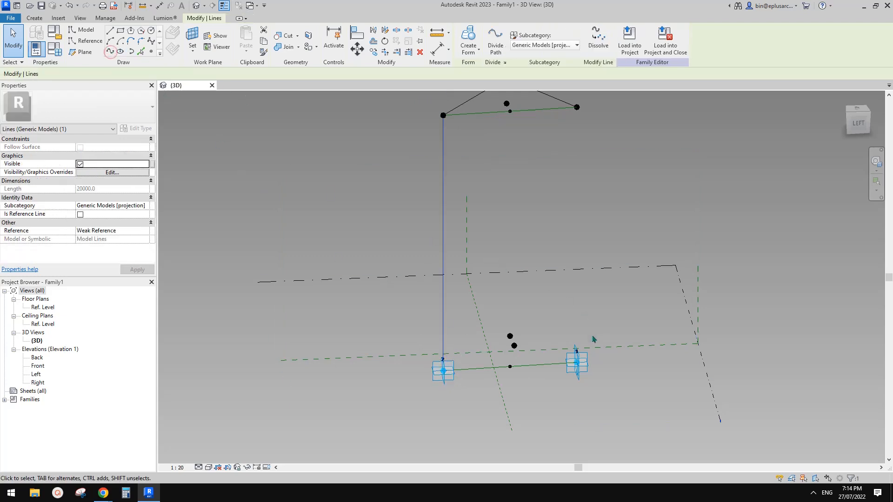
{"action": "left_click", "coordinate": [579, 370]}
{"action": "middle_click_drag", "start_coordinate": [571, 227], "coordinate": [562, 250]}
{"action": "left_click", "coordinate": [567, 129], "text": "ctrl"}
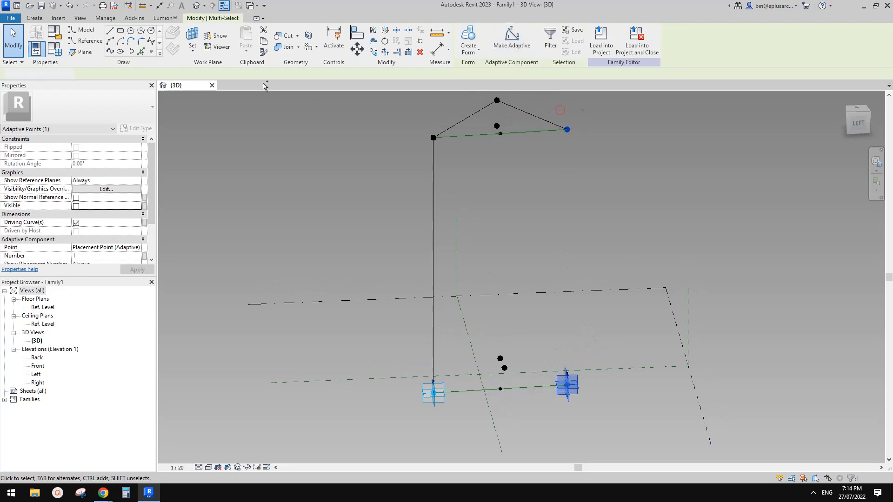
{"action": "left_click", "coordinate": [108, 51]}
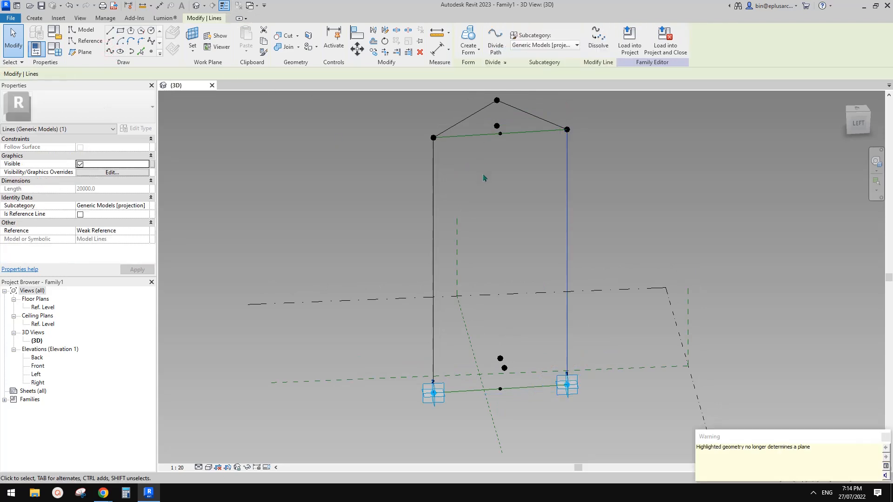
Step: Connect the lower peak point to adaptive points 2 and 1 with two model lines
{"action": "middle_click_drag", "start_coordinate": [570, 233], "coordinate": [658, 268], "text": "shift"}
{"action": "left_click", "coordinate": [541, 369]}
{"action": "left_click", "coordinate": [478, 408], "text": "ctrl"}
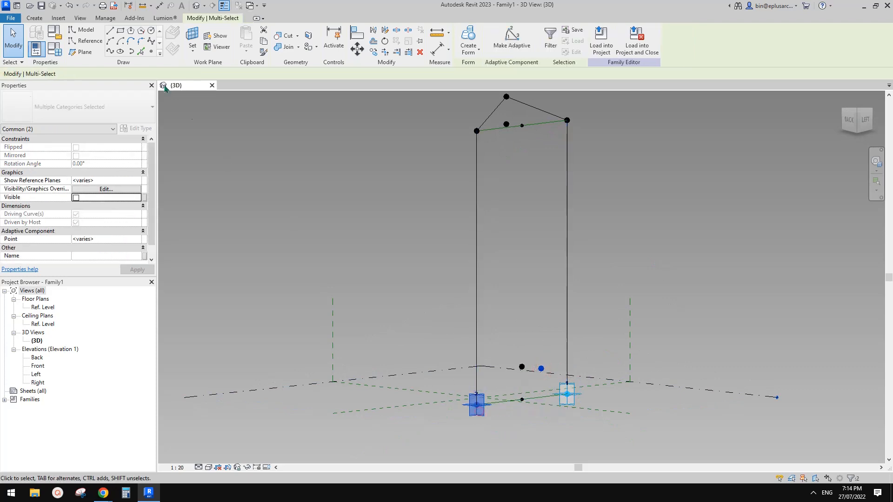
{"action": "left_click", "coordinate": [110, 53]}
{"action": "left_click", "coordinate": [570, 396]}
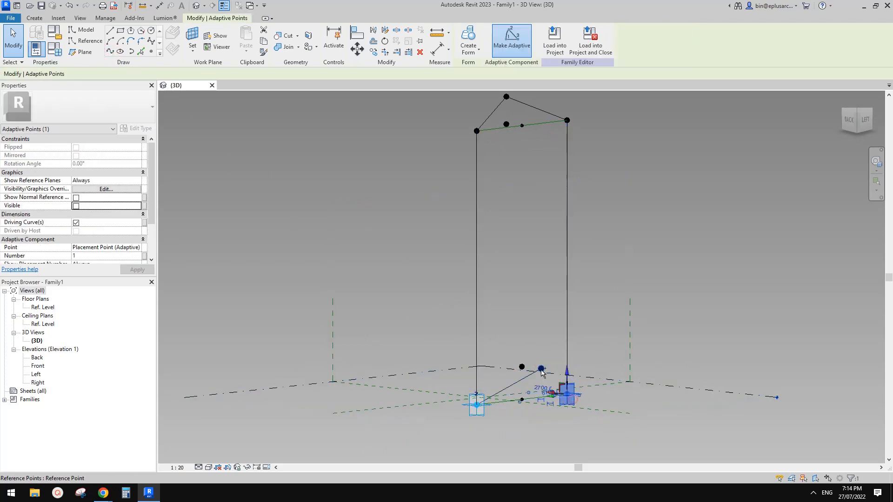
{"action": "left_click", "coordinate": [538, 367], "text": "ctrl"}
{"action": "left_click", "coordinate": [111, 51]}
{"action": "scroll", "coordinate": [534, 185], "scroll_direction": "down", "scroll_amount": 1}
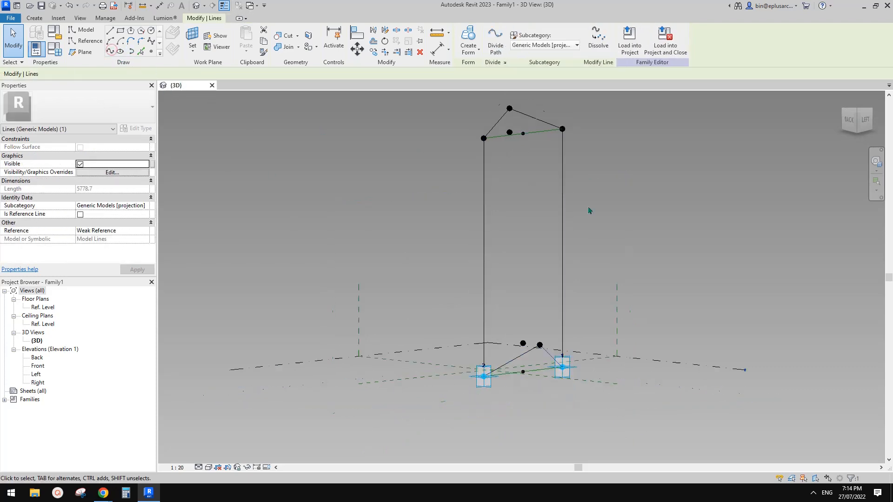
Step: Compare the wireframe with the facade photo in Chrome to check how the panel's folds run, and return to Revit
{"action": "middle_click_drag", "start_coordinate": [588, 210], "coordinate": [549, 237], "text": "shift"}
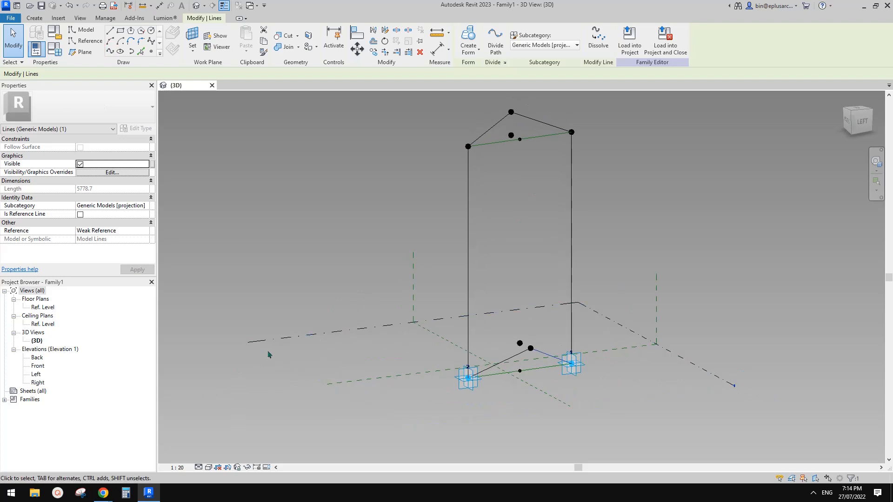
{"action": "left_click", "coordinate": [103, 492]}
{"action": "left_click", "coordinate": [174, 457]}
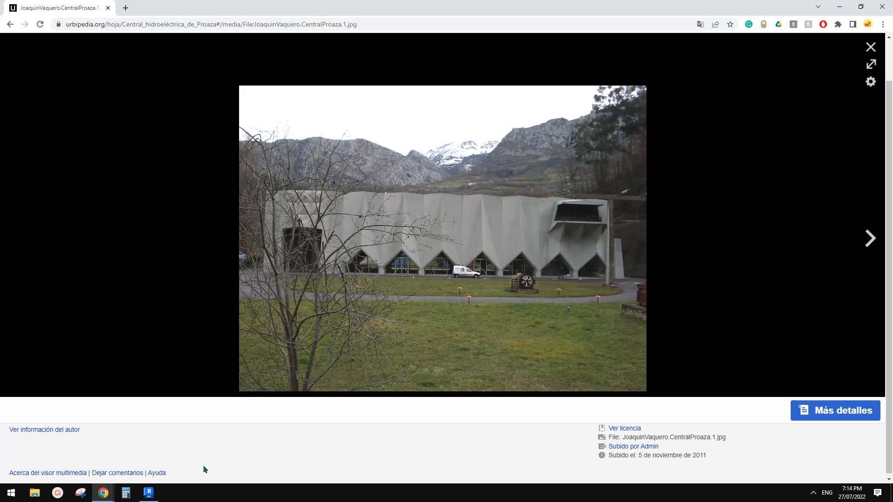
{"action": "left_click", "coordinate": [155, 493]}
Step: Connect the upper peak point to the lower peak point and to both adaptive points with three model lines
{"action": "left_click", "coordinate": [515, 344]}
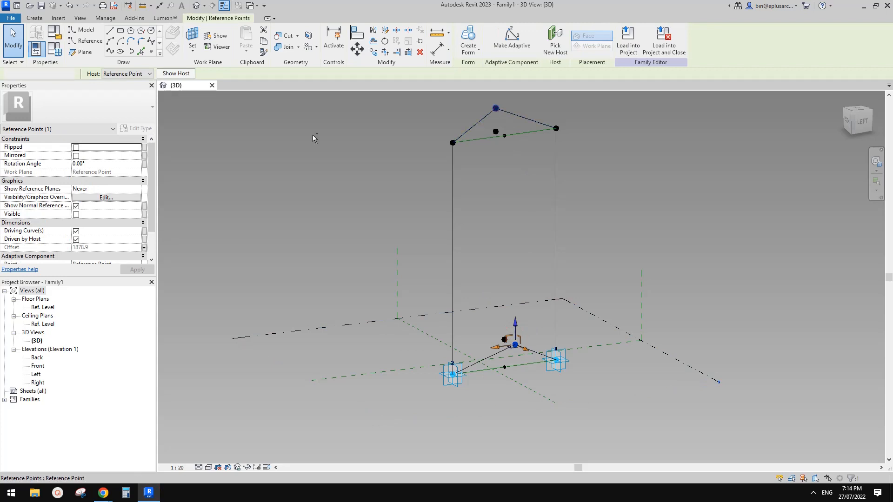
{"action": "left_click", "coordinate": [110, 51]}
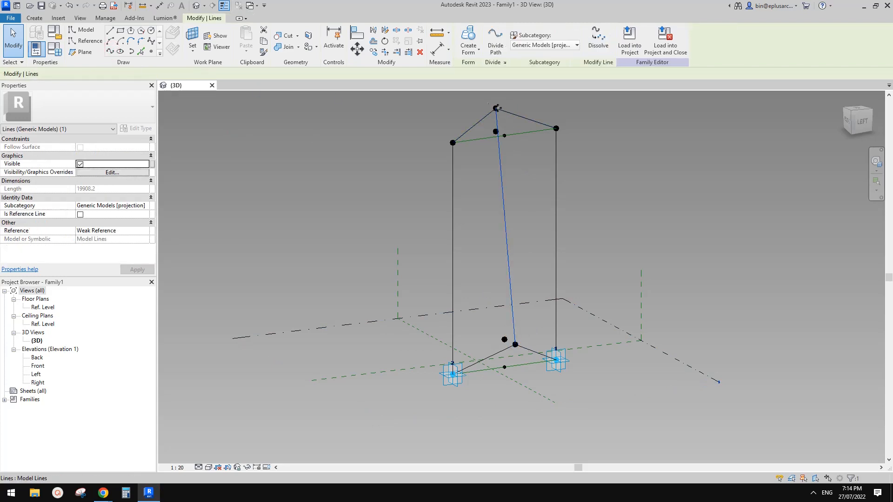
{"action": "left_click", "coordinate": [495, 108]}
{"action": "left_click", "coordinate": [453, 375], "text": "ctrl"}
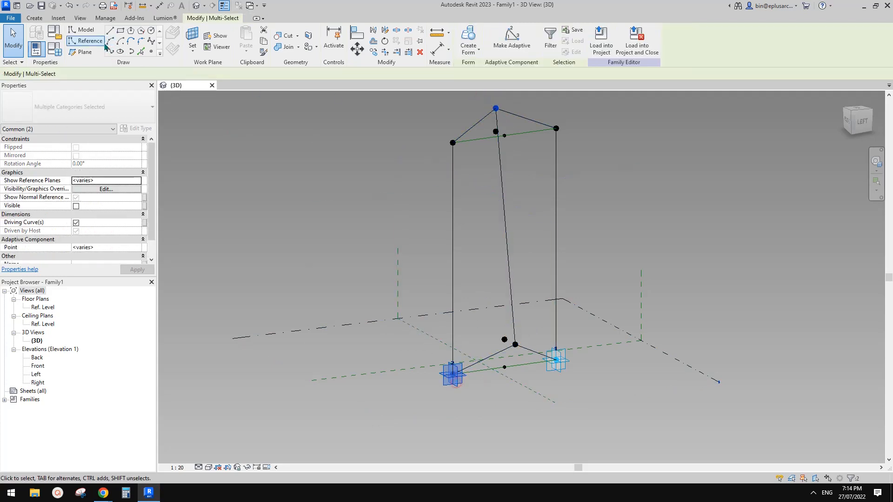
{"action": "left_click", "coordinate": [110, 51]}
{"action": "left_click", "coordinate": [489, 104]}
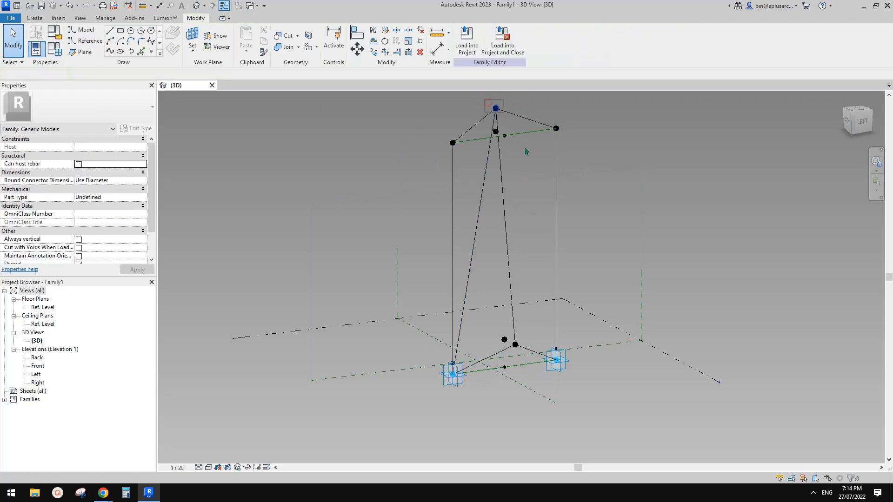
{"action": "left_click", "coordinate": [564, 354], "text": "ctrl"}
{"action": "left_click", "coordinate": [110, 51]}
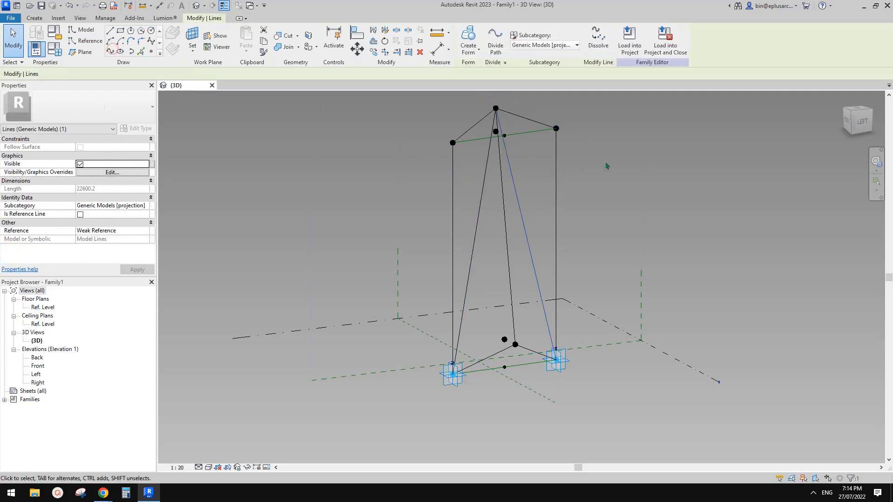
Step: Lower the upper peak point to a vertical offset of about 817 above its host point
{"action": "middle_click_drag", "start_coordinate": [606, 166], "coordinate": [540, 144], "text": "shift"}
{"action": "scroll", "coordinate": [541, 107], "scroll_direction": "up", "scroll_amount": 1}
{"action": "left_click_drag", "start_coordinate": [507, 119], "coordinate": [541, 154]}
{"action": "middle_click_drag", "start_coordinate": [535, 142], "coordinate": [535, 152]}
{"action": "left_click_drag", "start_coordinate": [520, 125], "coordinate": [523, 148]}
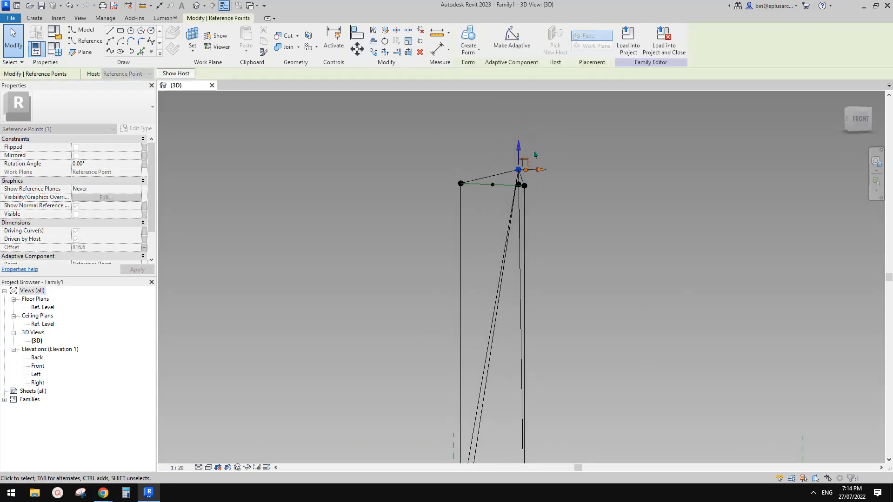
Step: Examine the adjusted wireframe from several angles, checking the lower peak point and adaptive point 1
{"action": "scroll", "coordinate": [535, 156], "scroll_direction": "down", "scroll_amount": 2}
{"action": "middle_click_drag", "start_coordinate": [640, 208], "coordinate": [545, 251], "text": "shift"}
{"action": "middle_click_drag", "start_coordinate": [542, 367], "coordinate": [433, 390], "text": "shift"}
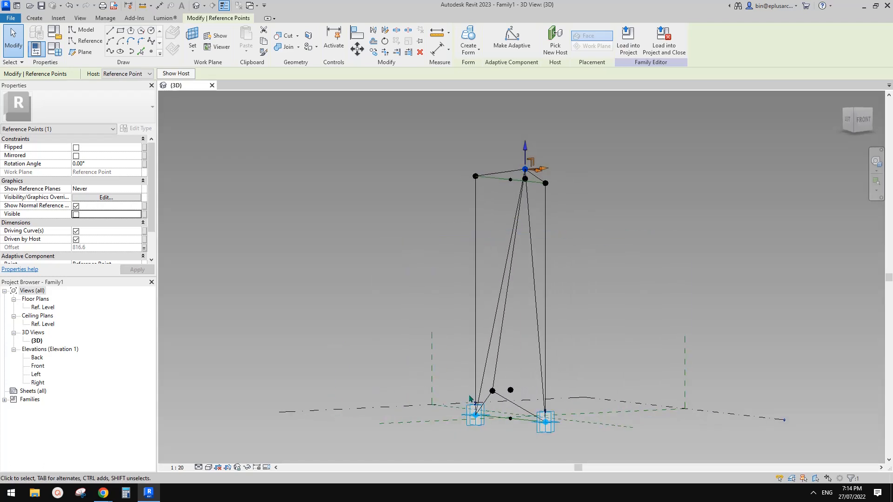
{"action": "scroll", "coordinate": [470, 398], "scroll_direction": "up", "scroll_amount": 2}
{"action": "left_click", "coordinate": [503, 391]}
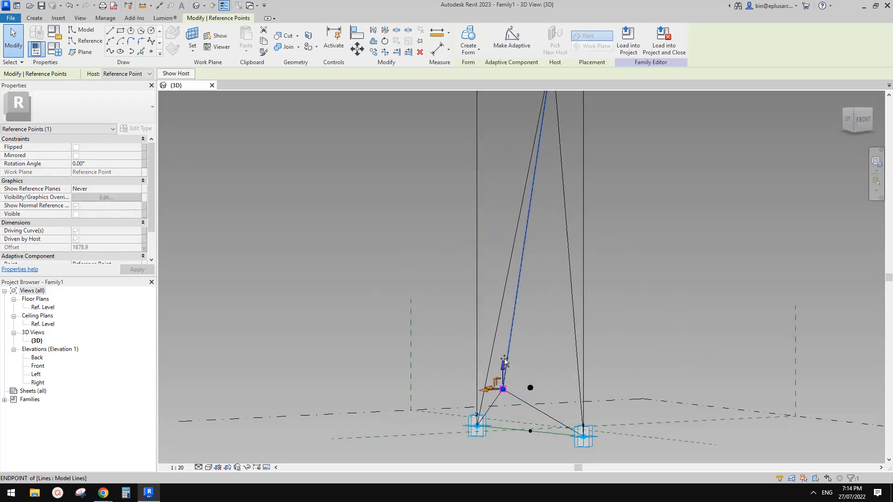
{"action": "scroll", "coordinate": [507, 357], "scroll_direction": "down", "scroll_amount": 2}
{"action": "middle_click_drag", "start_coordinate": [516, 365], "coordinate": [565, 376], "text": "shift"}
{"action": "left_click", "coordinate": [539, 345]}
{"action": "scroll", "coordinate": [539, 345], "scroll_direction": "down", "scroll_amount": 1}
{"action": "middle_click_drag", "start_coordinate": [542, 408], "coordinate": [559, 384], "text": "shift"}
{"action": "left_click", "coordinate": [546, 380]}
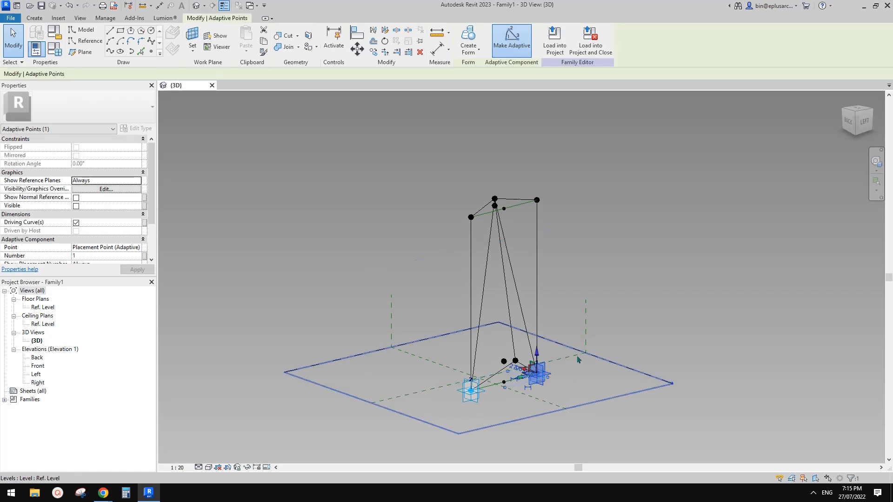
Step: Convert the nine model lines of the panel wireframe to reference lines
{"action": "middle_click_drag", "start_coordinate": [578, 359], "coordinate": [542, 380], "text": "shift"}
{"action": "scroll", "coordinate": [542, 380], "scroll_direction": "up", "scroll_amount": 2}
{"action": "left_click", "coordinate": [571, 380]}
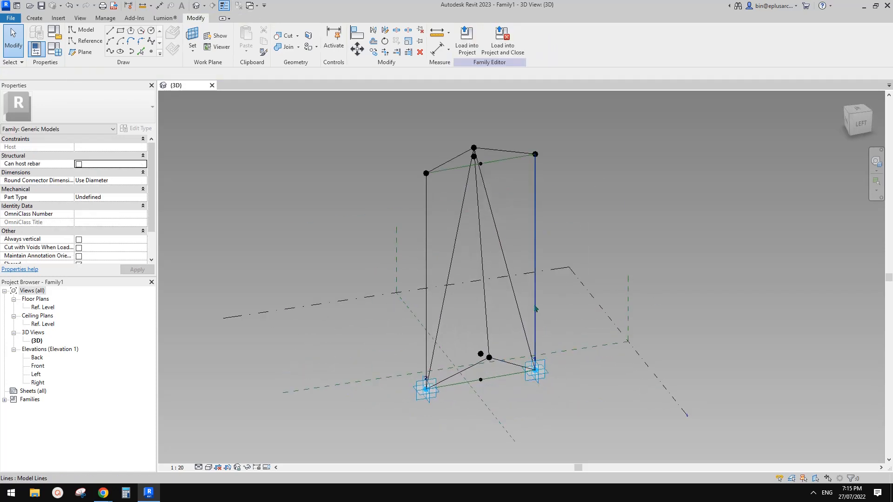
{"action": "middle_click_drag", "start_coordinate": [537, 275], "coordinate": [557, 259]}
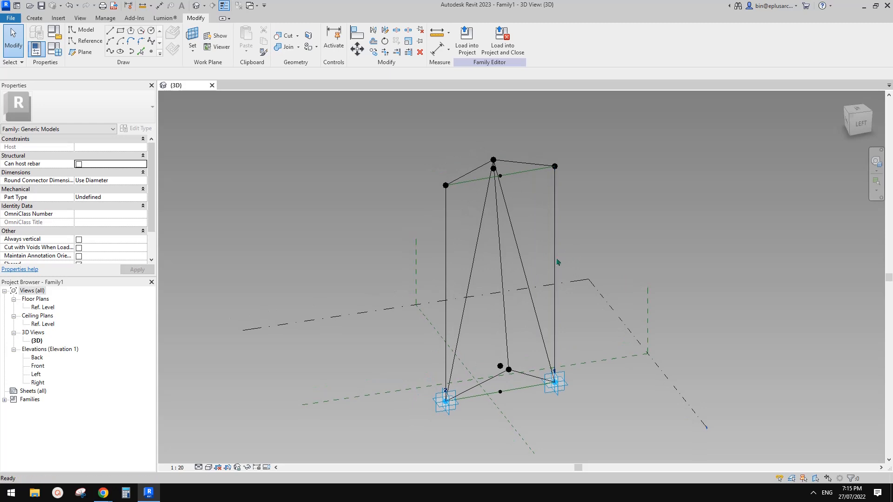
{"action": "left_click", "coordinate": [555, 247]}
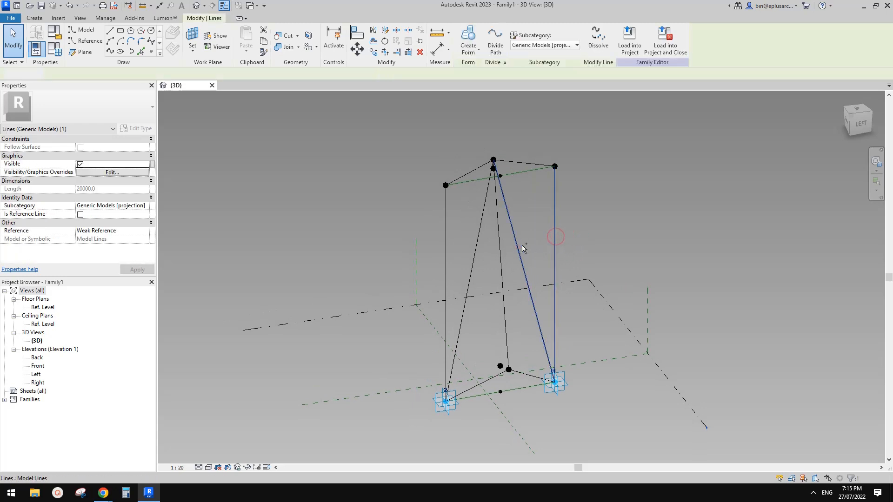
{"action": "left_click", "coordinate": [518, 246], "text": "ctrl"}
{"action": "left_click", "coordinate": [514, 167], "text": "ctrl"}
{"action": "left_click", "coordinate": [485, 204], "text": "ctrl"}
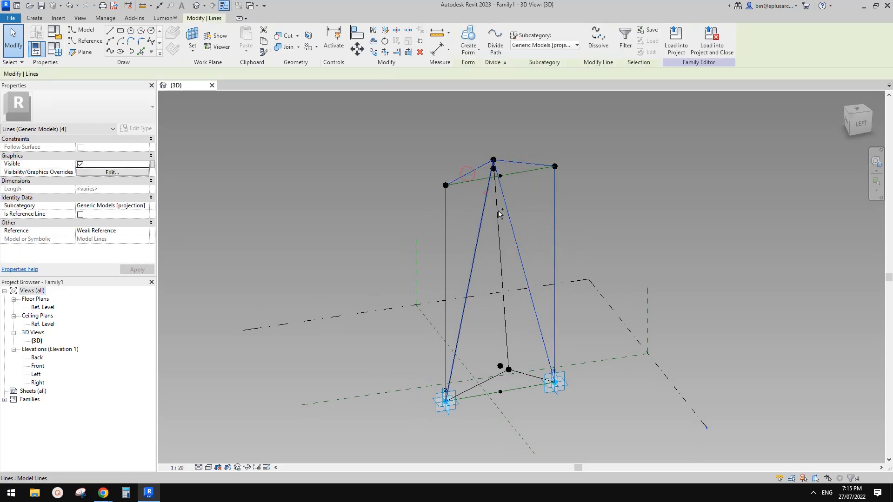
{"action": "left_click", "coordinate": [498, 210], "text": "ctrl"}
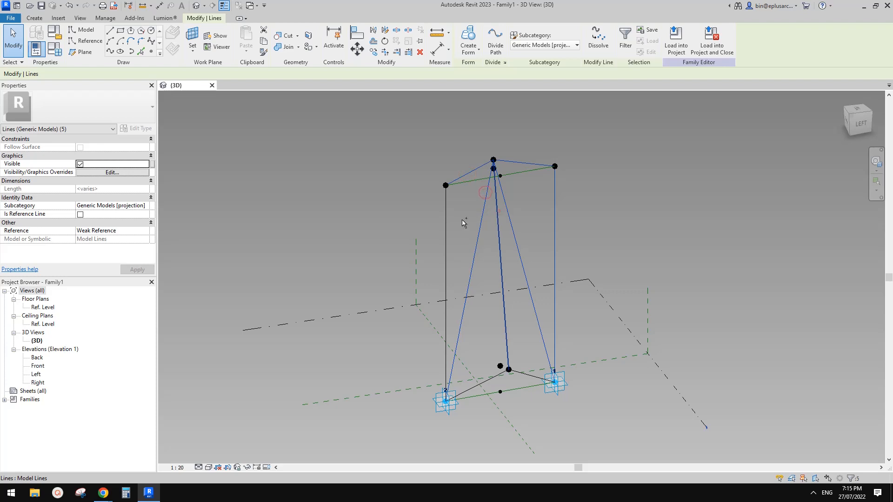
{"action": "left_click", "coordinate": [525, 377], "text": "ctrl"}
{"action": "left_click", "coordinate": [80, 214]}
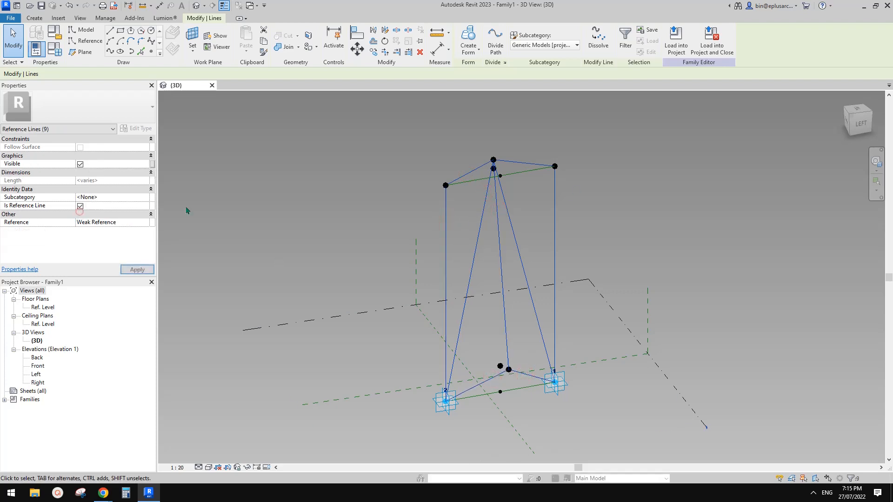
{"action": "left_click", "coordinate": [613, 264]}
Step: Create a planar triangular form from the reference lines joining the upper peak point, the lower peak point and adaptive point 2
{"action": "middle_click_drag", "start_coordinate": [614, 264], "coordinate": [535, 223], "text": "shift"}
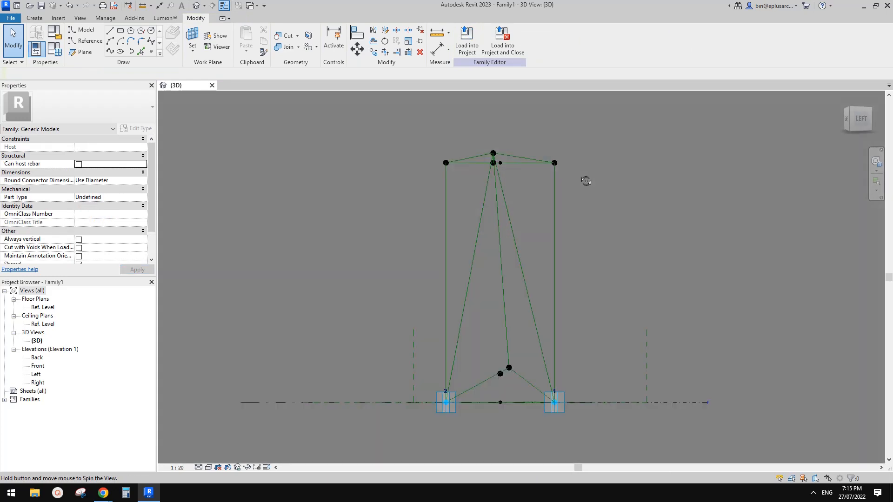
{"action": "left_click", "coordinate": [504, 258]}
{"action": "left_click", "coordinate": [502, 260], "text": "ctrl"}
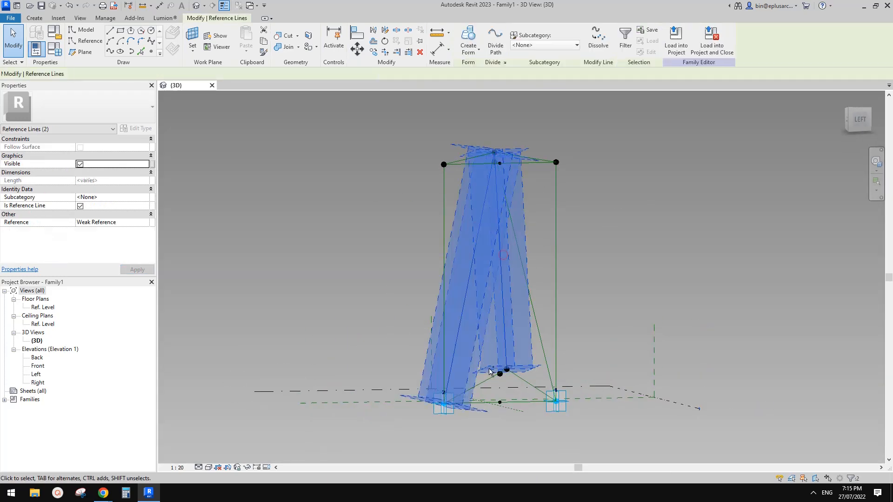
{"action": "left_click", "coordinate": [486, 381], "text": "ctrl"}
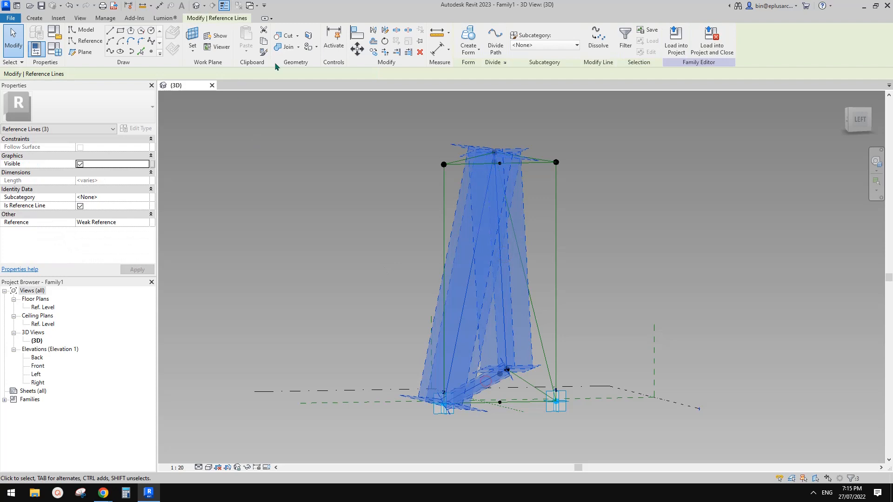
{"action": "left_click", "coordinate": [470, 41]}
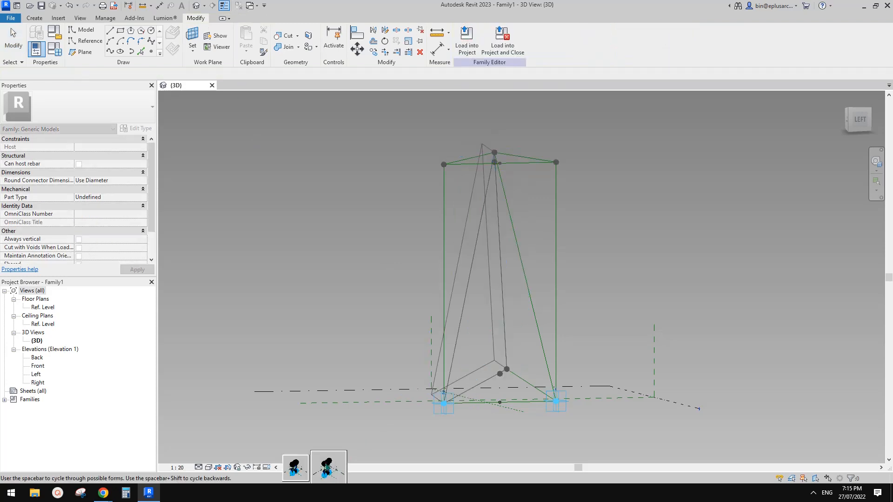
{"action": "left_click", "coordinate": [327, 467]}
Step: Create the mirrored planar triangular form from the reference lines joining the upper peak point, the lower peak point and adaptive point 1
{"action": "left_click", "coordinate": [540, 330]}
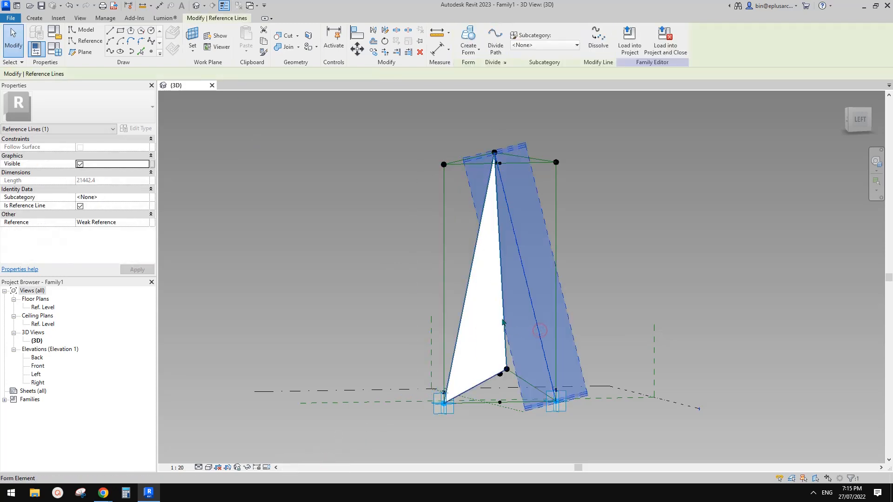
{"action": "left_click", "coordinate": [503, 322]}
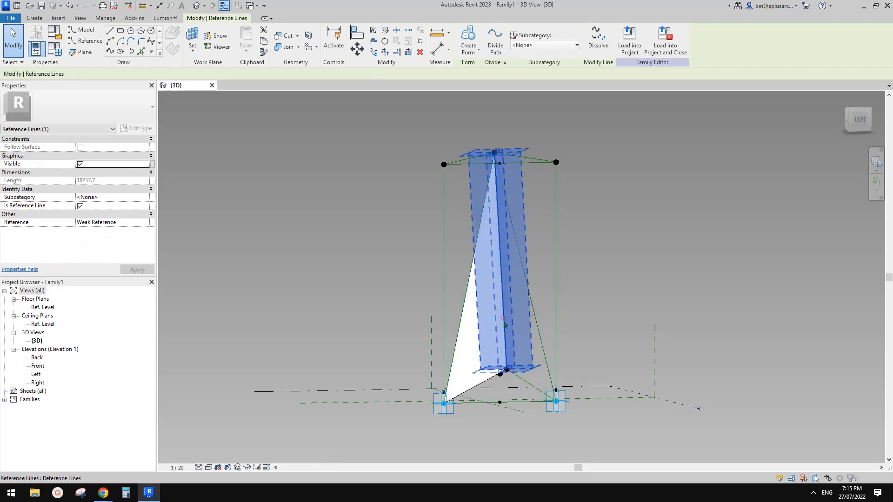
{"action": "left_click", "coordinate": [536, 327], "text": "ctrl"}
{"action": "left_click", "coordinate": [527, 382], "text": "ctrl"}
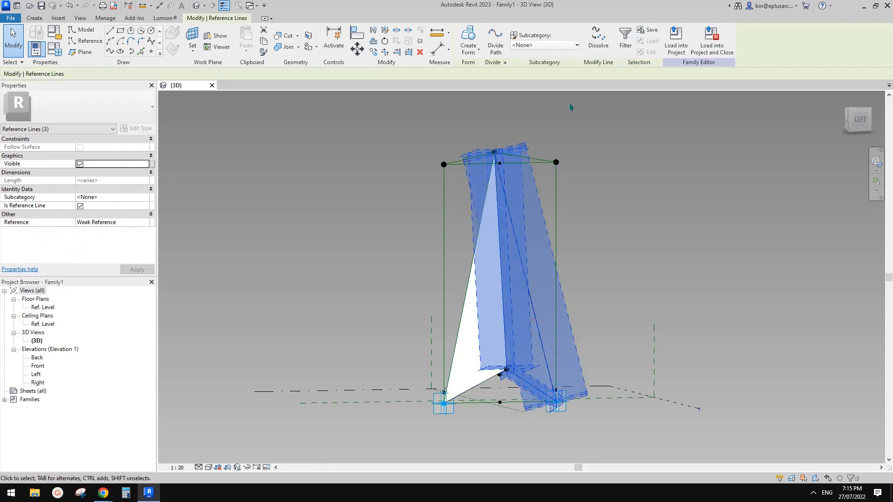
{"action": "left_click", "coordinate": [475, 38]}
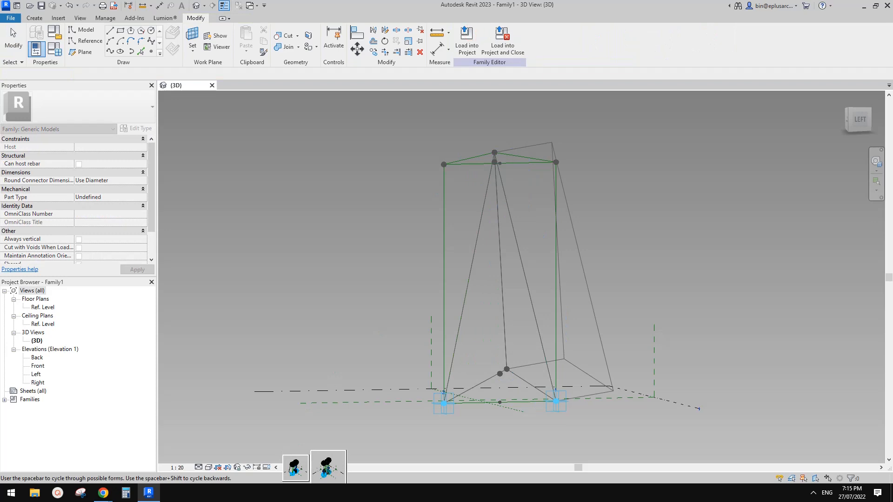
{"action": "left_click", "coordinate": [327, 467]}
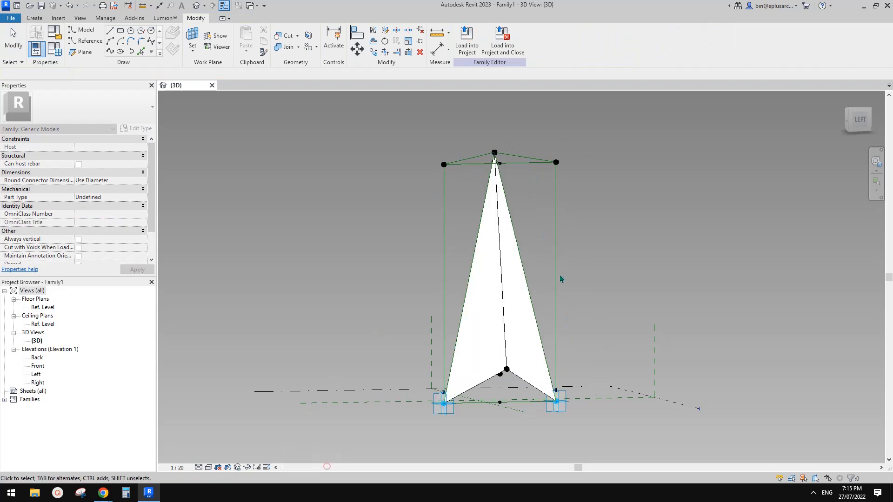
Step: Create a planar side form from the reference lines around the upper peak point, adaptive point 1 and the corner point above it
{"action": "left_click", "coordinate": [519, 250]}
{"action": "left_click", "coordinate": [556, 220], "text": "ctrl"}
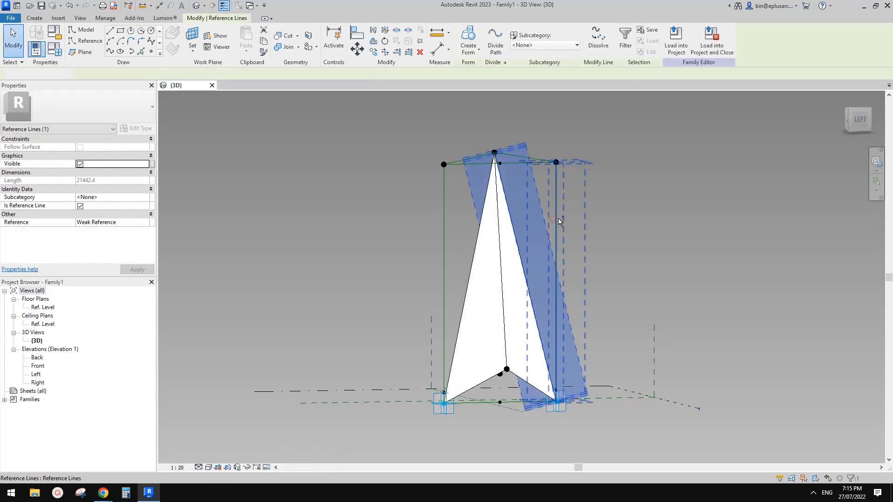
{"action": "middle_click_drag", "start_coordinate": [560, 219], "coordinate": [511, 192], "text": "shift"}
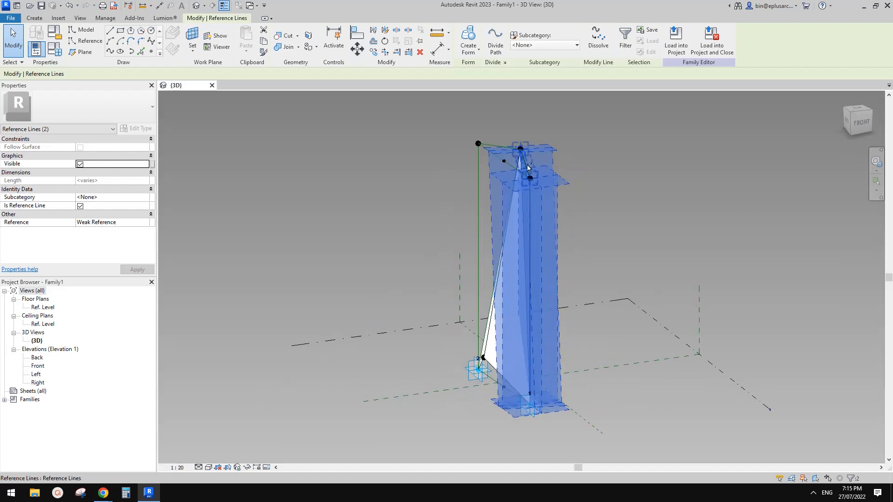
{"action": "left_click", "coordinate": [469, 39]}
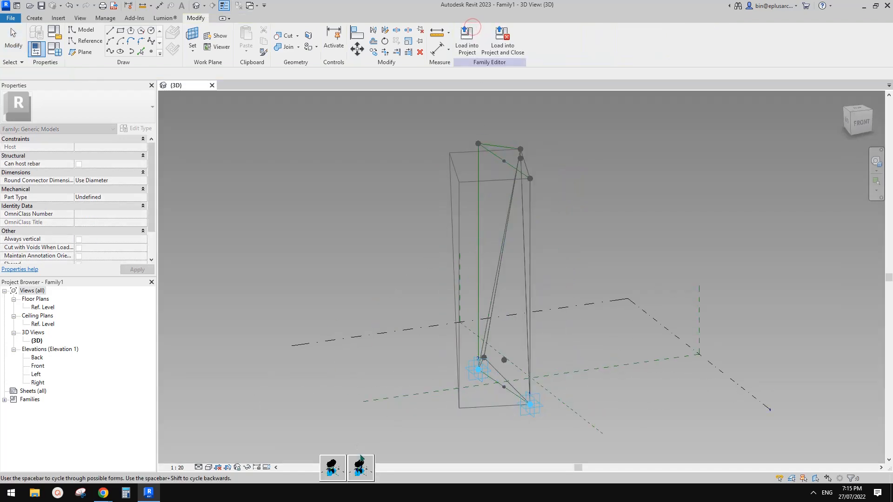
Step: Create the opposite planar side form from the reference lines around the upper peak point, adaptive point 2 and the corner point above it
{"action": "middle_click_drag", "start_coordinate": [628, 261], "coordinate": [669, 276], "text": "shift"}
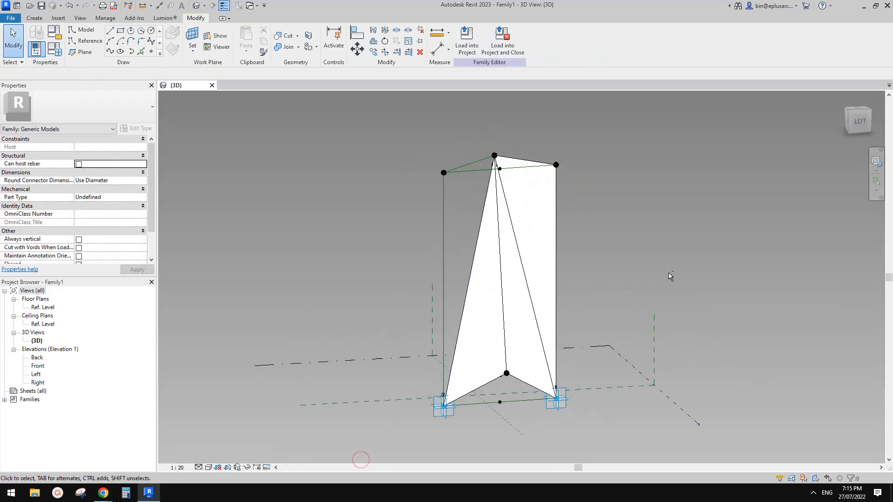
{"action": "left_click", "coordinate": [469, 164]}
{"action": "key", "text": "Tab"}
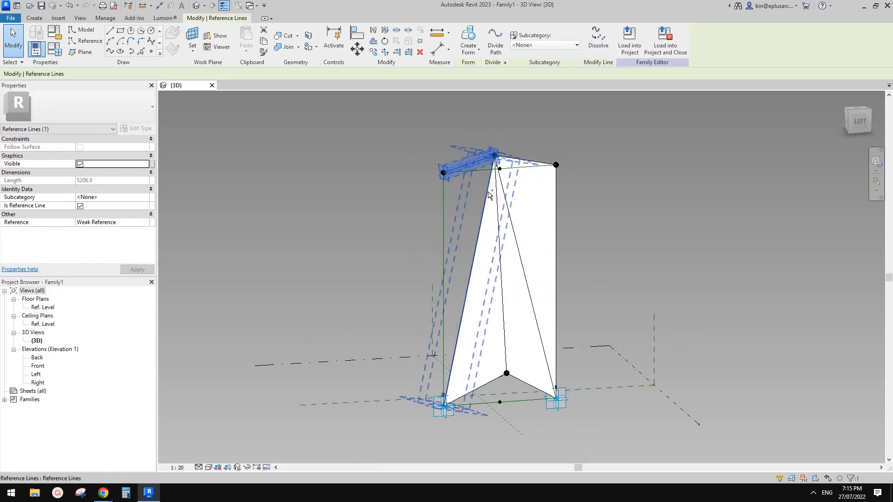
{"action": "left_click", "coordinate": [488, 190], "text": "ctrl"}
{"action": "left_click", "coordinate": [442, 198], "text": "ctrl"}
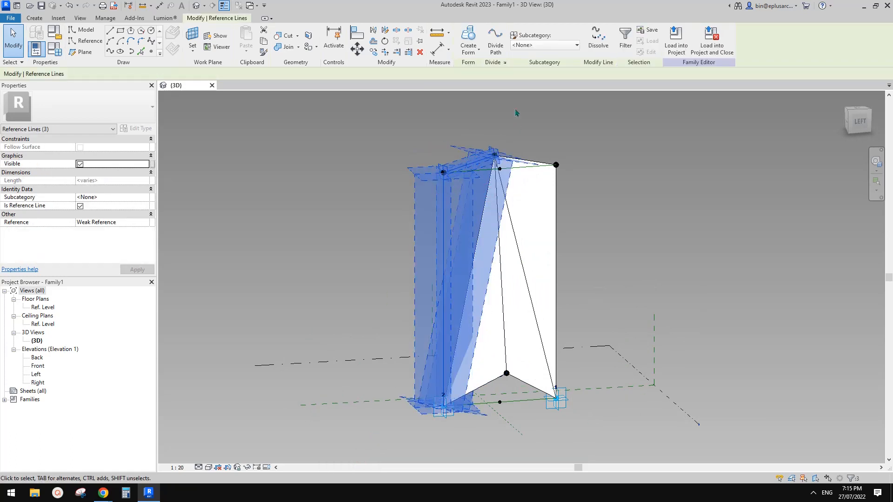
{"action": "left_click", "coordinate": [468, 40]}
{"action": "left_click", "coordinate": [321, 464]}
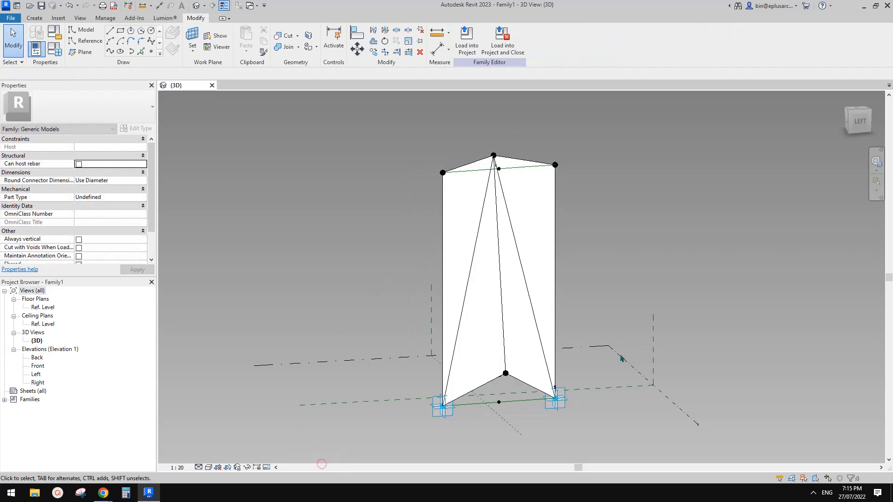
Step: Compare the four panel faces with the facade photo in Chrome, checking the opening at the base, and return to Revit
{"action": "middle_click_drag", "start_coordinate": [620, 358], "coordinate": [504, 354], "text": "shift"}
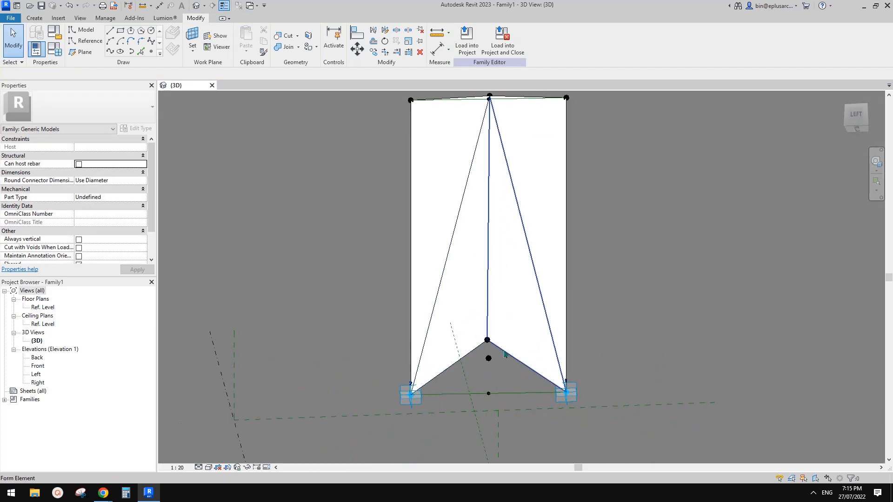
{"action": "left_click", "coordinate": [109, 498]}
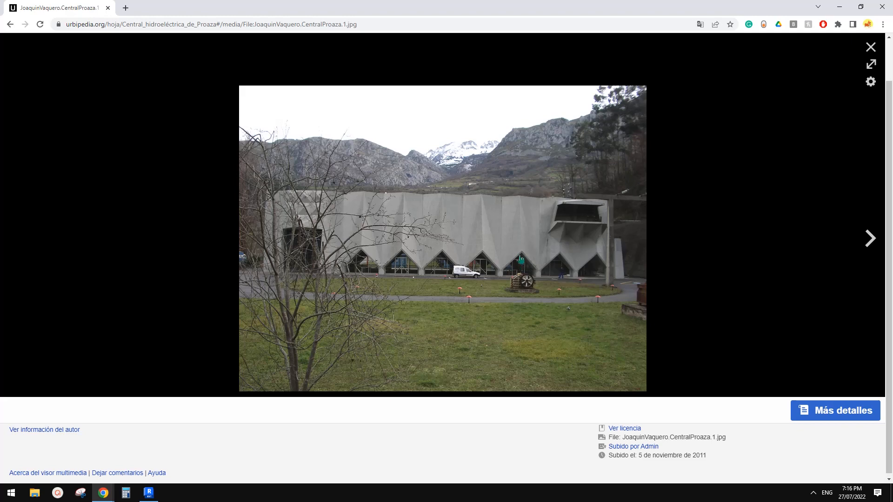
{"action": "left_click", "coordinate": [148, 492]}
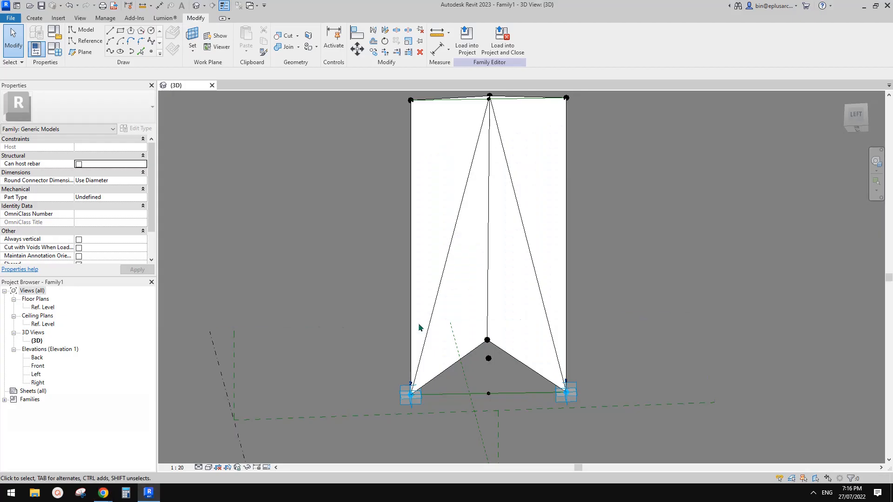
Step: Connect the lower peak point to the free reference point beneath it with a spline through points, made a reference line
{"action": "middle_click_drag", "start_coordinate": [417, 323], "coordinate": [497, 347], "text": "shift"}
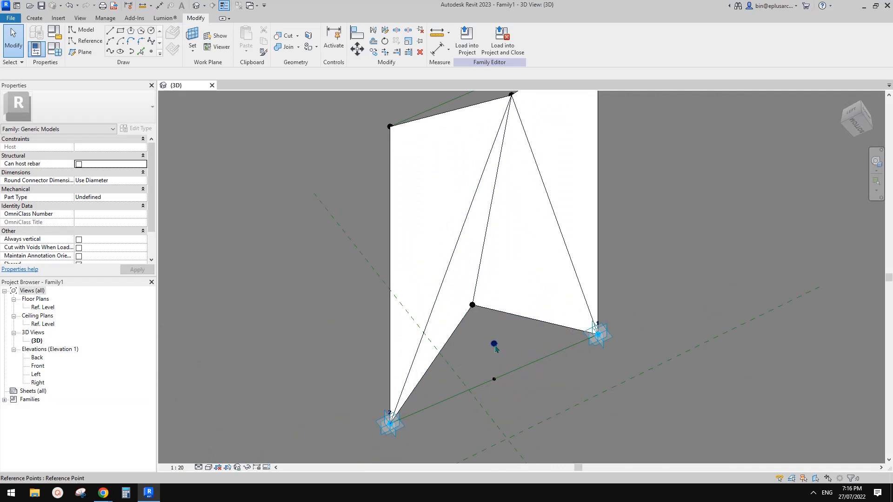
{"action": "left_click", "coordinate": [494, 345]}
{"action": "left_click", "coordinate": [467, 309], "text": "ctrl"}
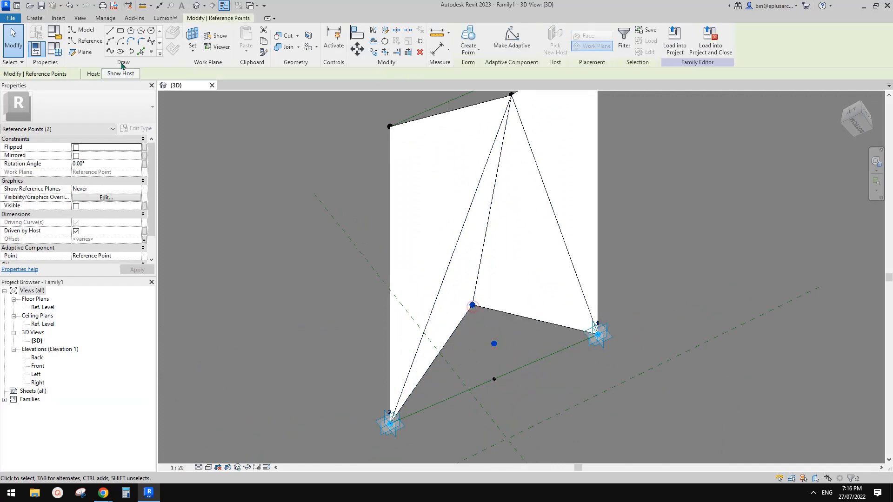
{"action": "left_click", "coordinate": [110, 51]}
{"action": "left_click", "coordinate": [80, 214]}
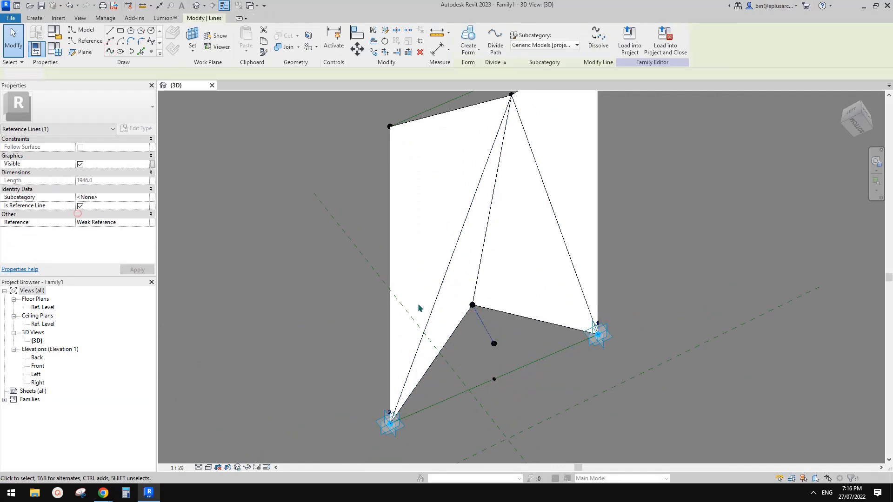
{"action": "left_click", "coordinate": [479, 344]}
Step: Connect the free reference point at the base to adaptive point 2 with a spline through points, made a reference line
{"action": "left_click", "coordinate": [394, 425]}
{"action": "left_click", "coordinate": [396, 427], "text": "ctrl"}
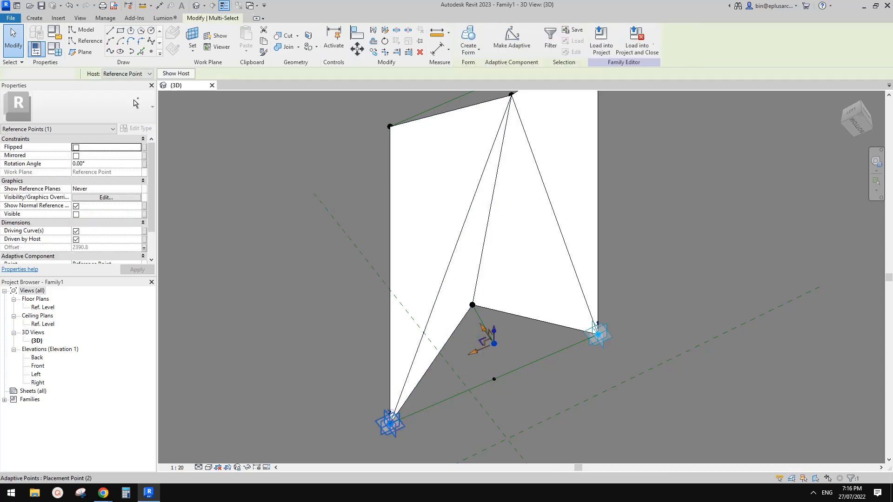
{"action": "left_click", "coordinate": [110, 52]}
{"action": "left_click", "coordinate": [80, 214]}
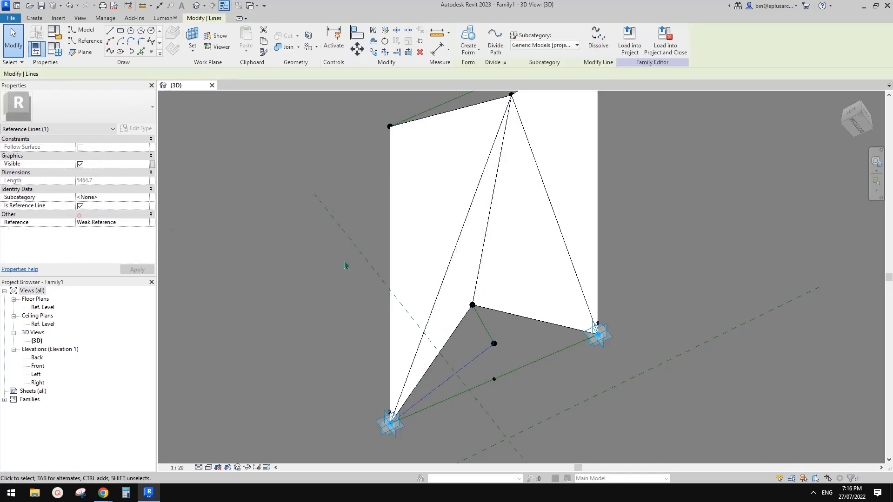
{"action": "left_click", "coordinate": [502, 347]}
Step: Connect the free reference point at the base to adaptive point 1 with a spline through points, made a reference line
{"action": "left_click", "coordinate": [494, 344]}
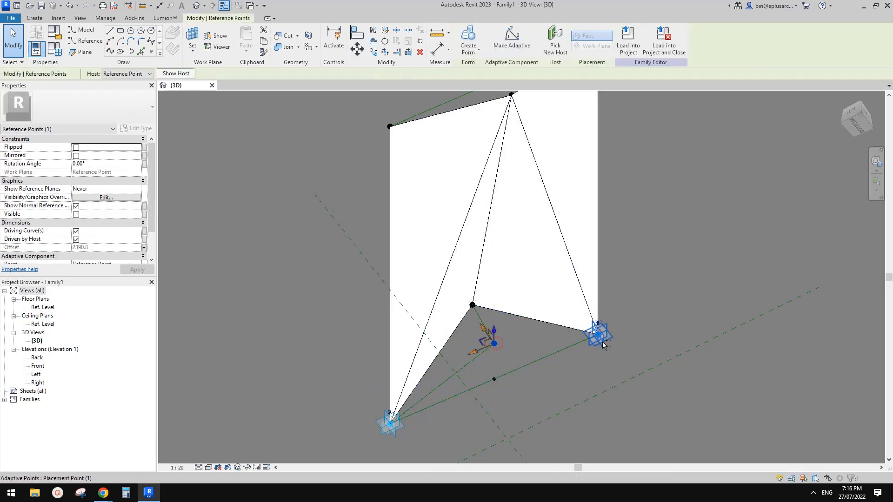
{"action": "left_click", "coordinate": [598, 335], "text": "ctrl"}
{"action": "left_click", "coordinate": [515, 346]}
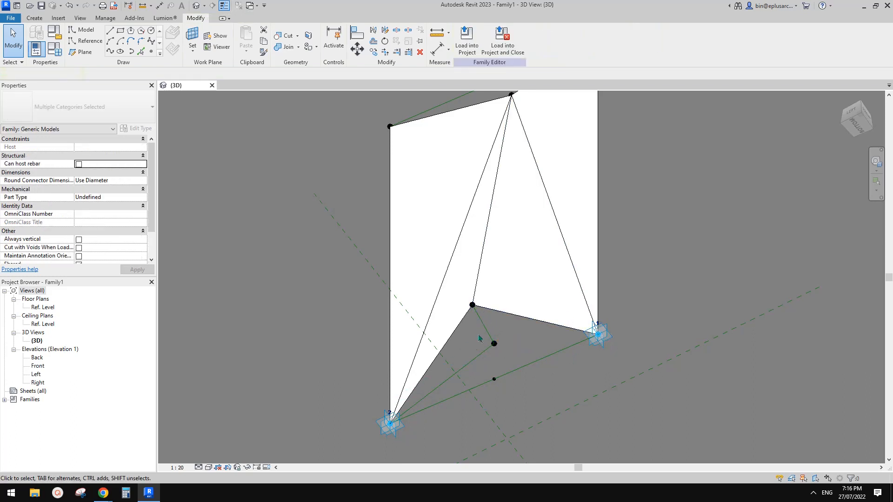
{"action": "left_click_drag", "start_coordinate": [479, 334], "coordinate": [516, 352]}
{"action": "left_click", "coordinate": [600, 338], "text": "ctrl"}
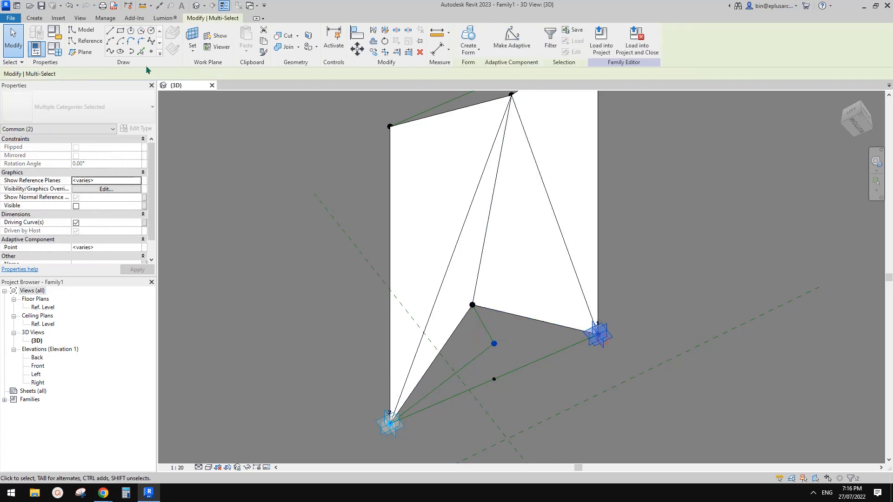
{"action": "left_click", "coordinate": [112, 52]}
{"action": "left_click", "coordinate": [80, 214]}
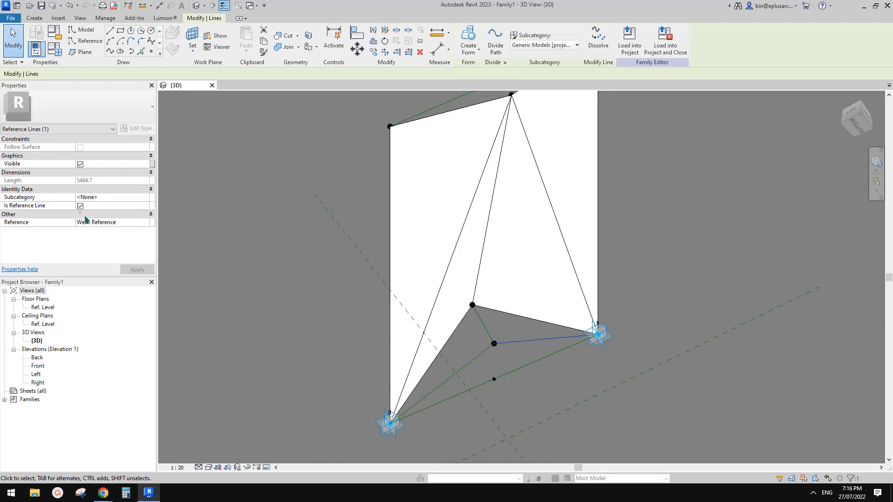
{"action": "left_click", "coordinate": [518, 333]}
Step: Create a form face from the three reference lines joining adaptive point 1, the lower peak point and the free base point
{"action": "left_click", "coordinate": [521, 341]}
{"action": "left_click", "coordinate": [520, 321]}
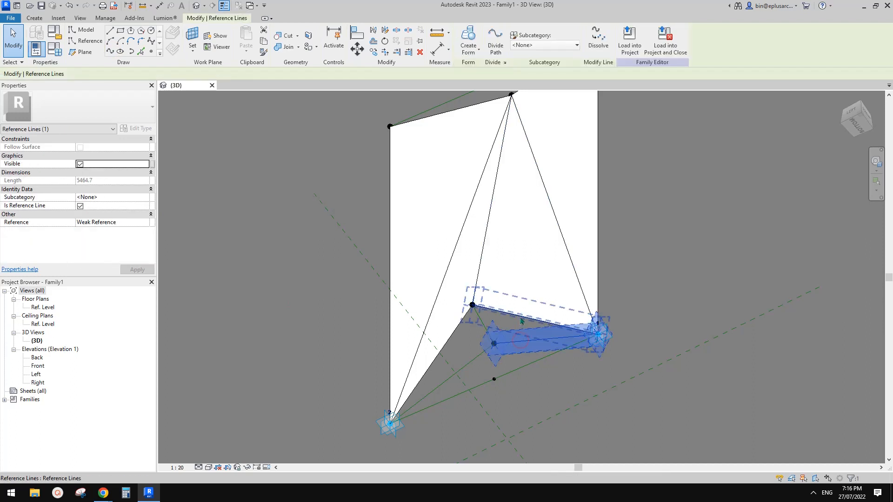
{"action": "left_click", "coordinate": [520, 317], "text": "ctrl"}
{"action": "left_click", "coordinate": [484, 323], "text": "ctrl"}
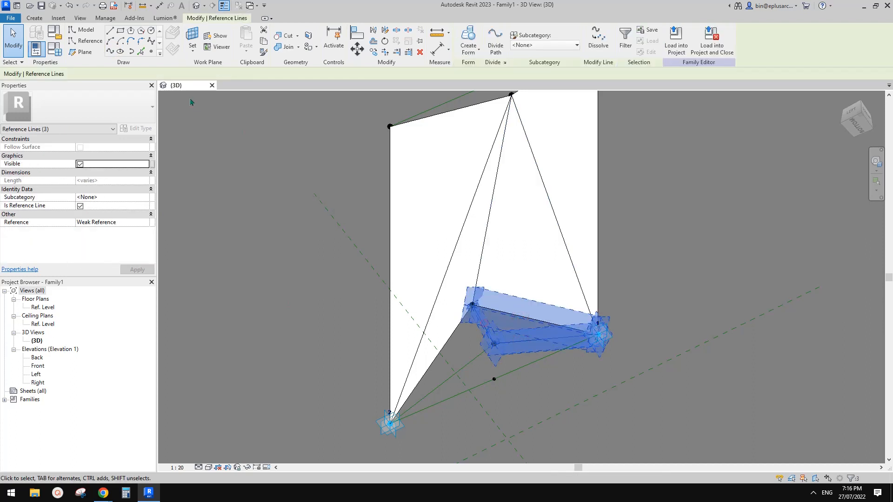
{"action": "left_click", "coordinate": [463, 42]}
{"action": "left_click", "coordinate": [462, 335]}
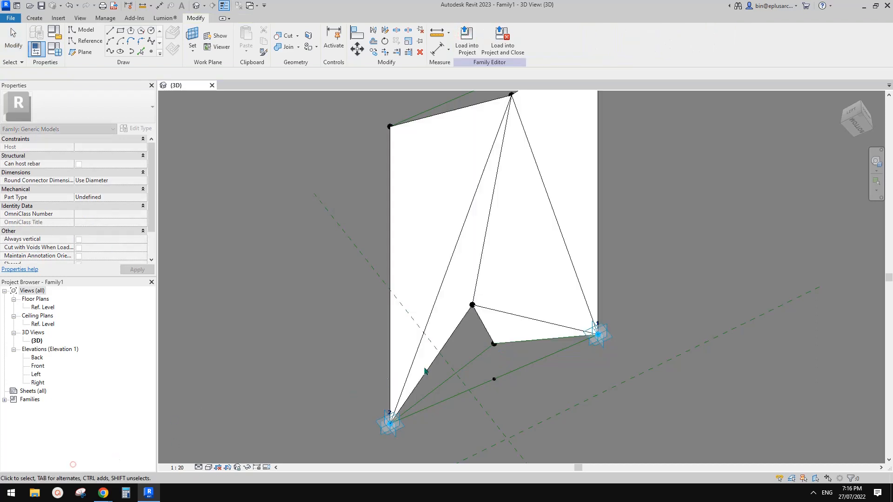
Step: Create a form face from the three reference lines joining adaptive point 2, the lower peak point and the free base point
{"action": "left_click", "coordinate": [467, 316]}
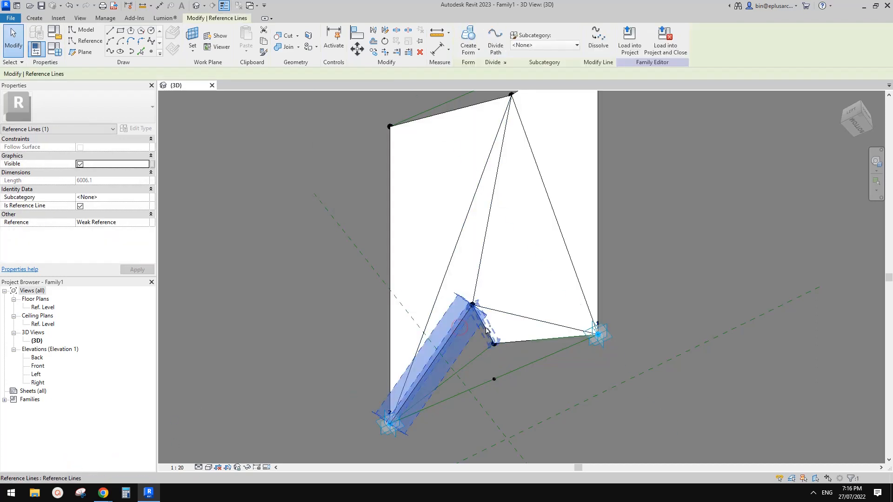
{"action": "left_click", "coordinate": [486, 330], "text": "ctrl"}
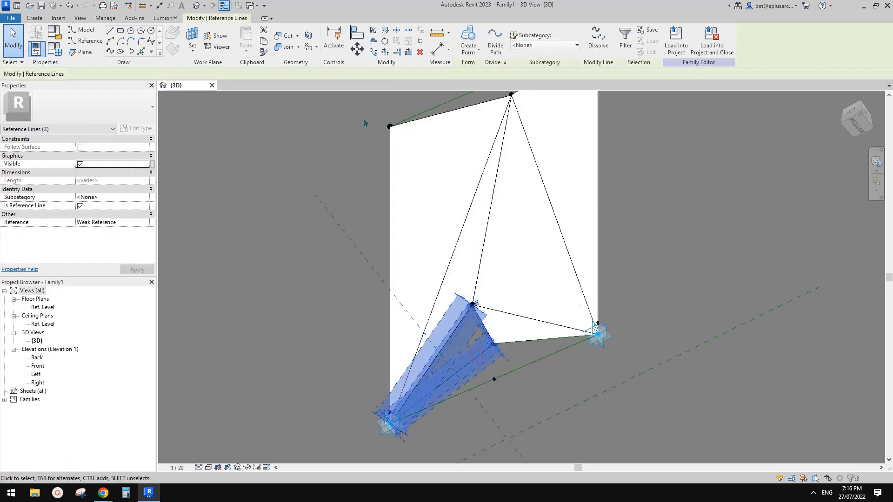
{"action": "left_click", "coordinate": [467, 36]}
{"action": "left_click", "coordinate": [70, 464]}
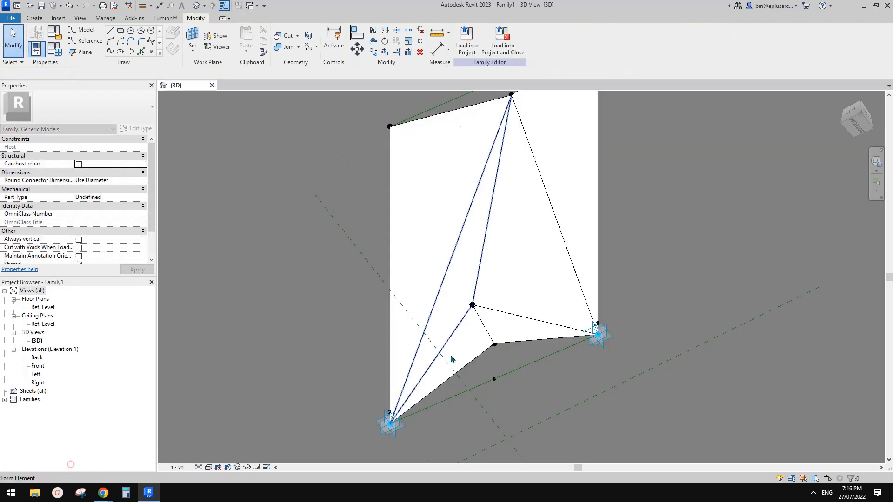
{"action": "scroll", "coordinate": [484, 333], "scroll_direction": "down", "scroll_amount": 2}
{"action": "middle_click_drag", "start_coordinate": [494, 349], "coordinate": [409, 363], "text": "shift"}
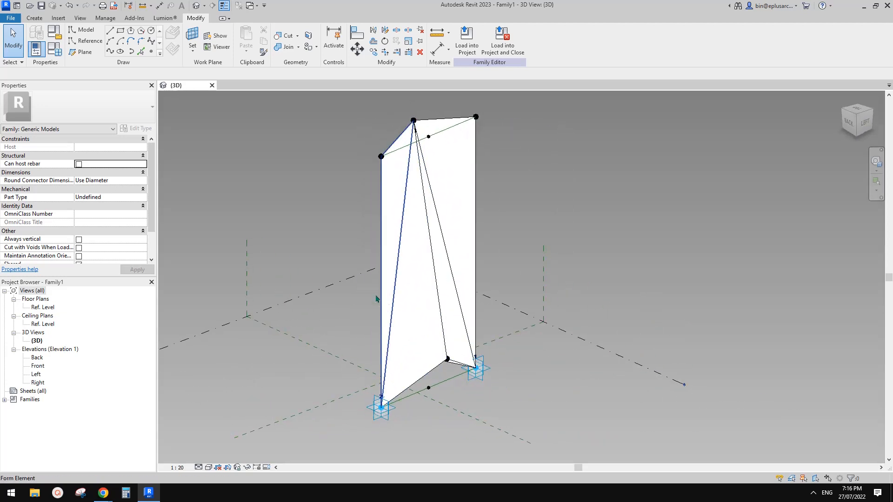
Step: Create a new project based on the Architectural Template
{"action": "left_click", "coordinate": [10, 18]}
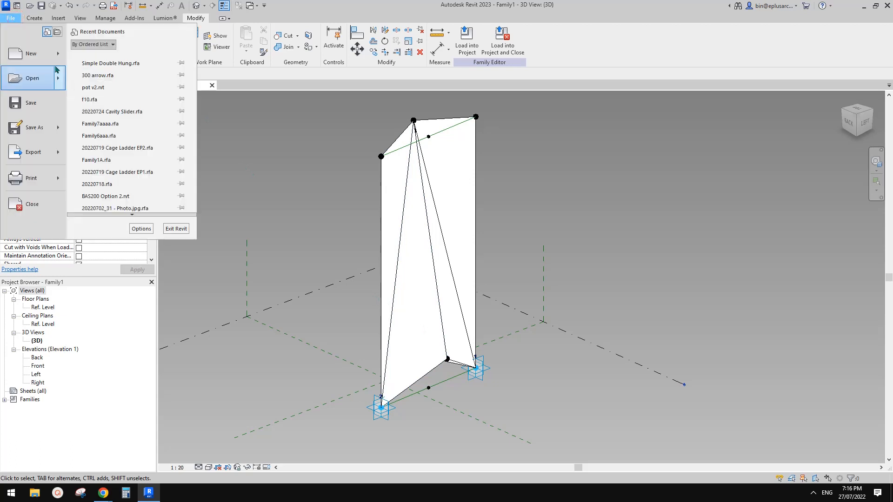
{"action": "mouse_move", "coordinate": [16, 74]}
{"action": "left_click", "coordinate": [93, 58]}
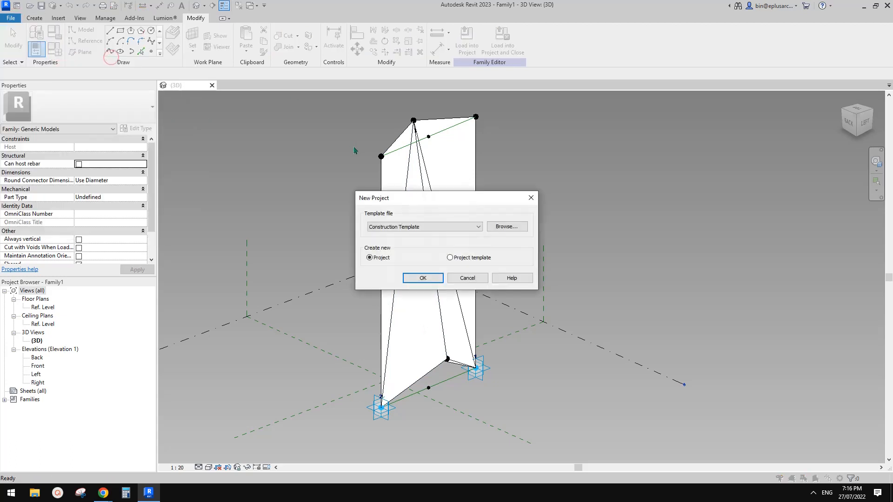
{"action": "left_click", "coordinate": [463, 231]}
{"action": "left_click", "coordinate": [396, 245]}
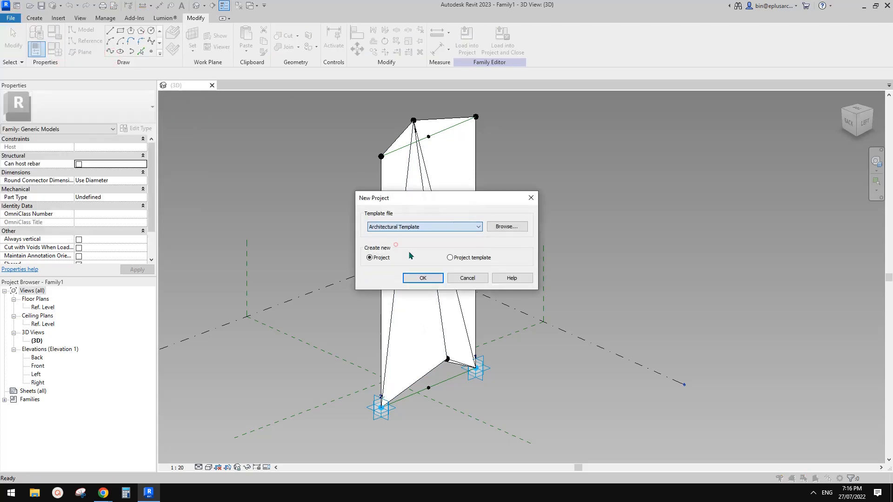
{"action": "left_click", "coordinate": [429, 280]}
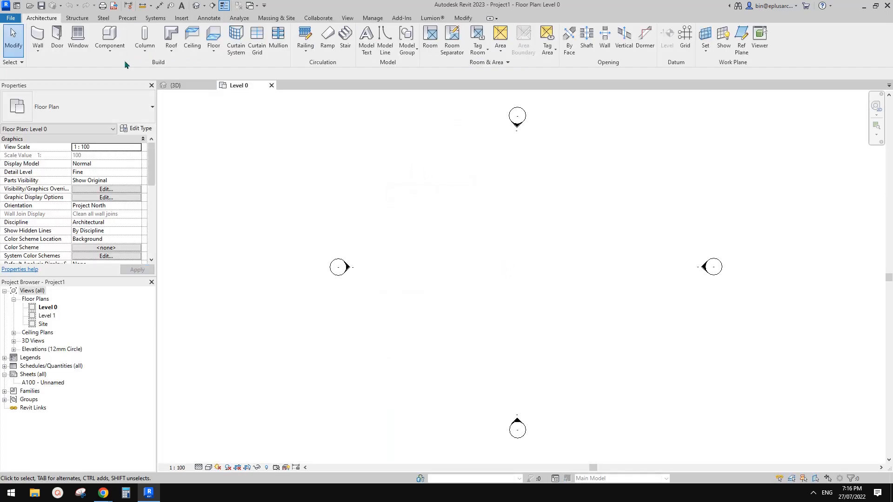
Step: Start an in-place component in the Mass category and accept the name Mass 1
{"action": "left_click", "coordinate": [109, 47]}
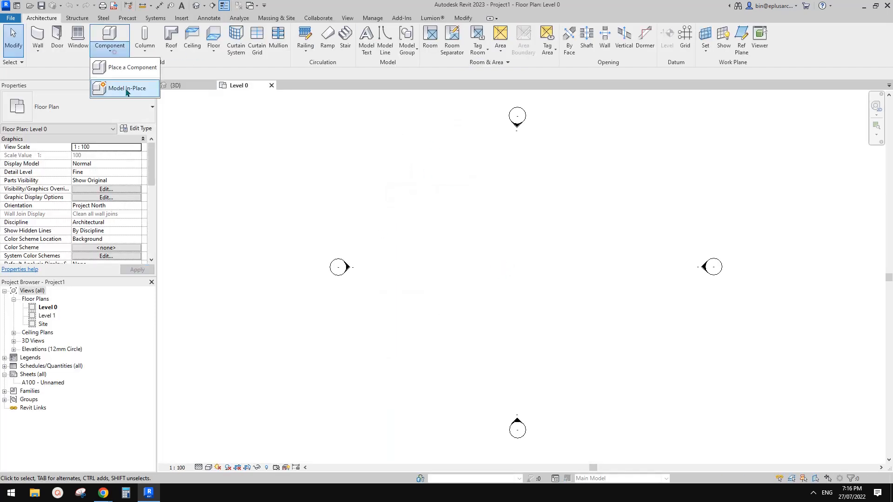
{"action": "left_click", "coordinate": [122, 87]}
{"action": "key", "text": "m"}
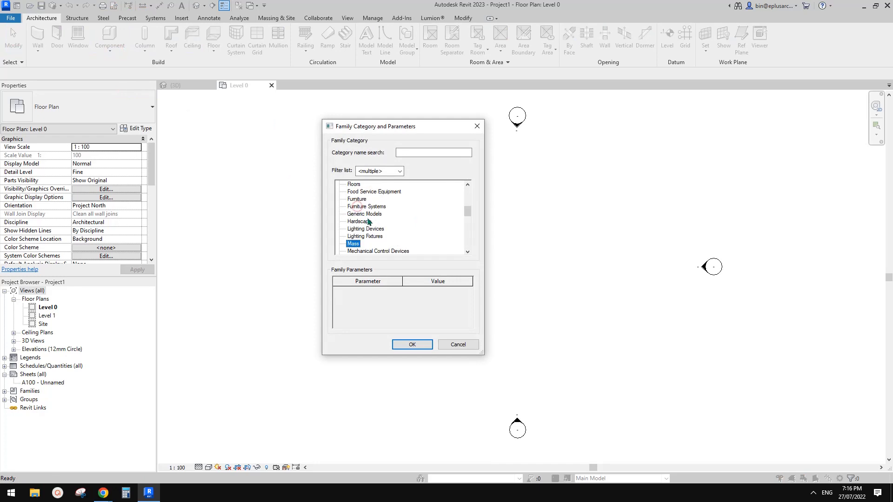
{"action": "left_click", "coordinate": [417, 345]}
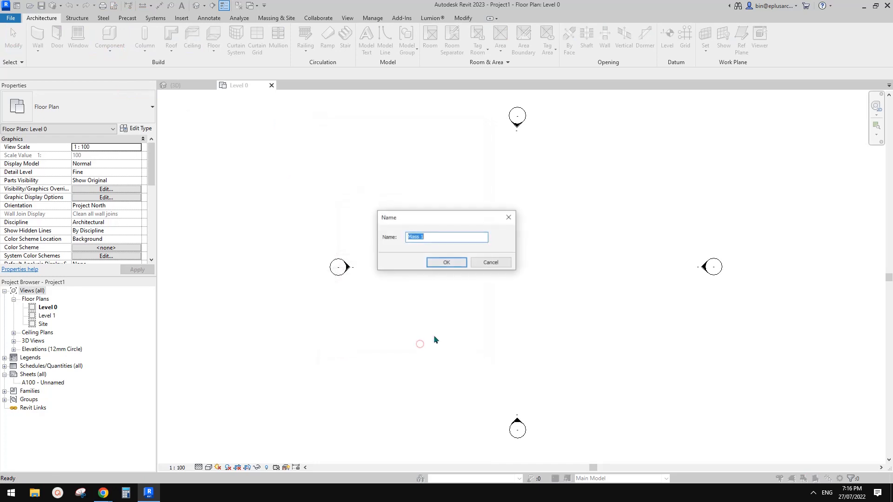
{"action": "left_click", "coordinate": [448, 261]}
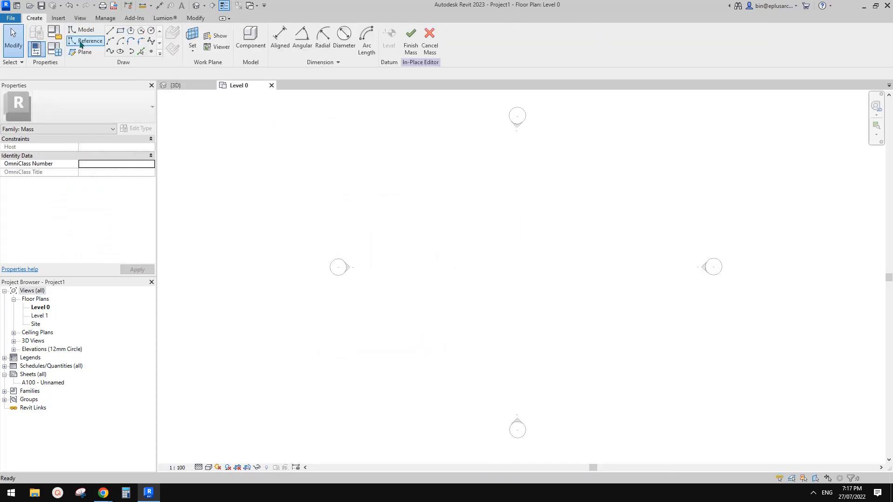
Step: Sketch a horizontal reference line about 8600 mm long on Level 0, ending midway between the elevation markers
{"action": "left_click", "coordinate": [81, 42]}
{"action": "left_click", "coordinate": [399, 266]}
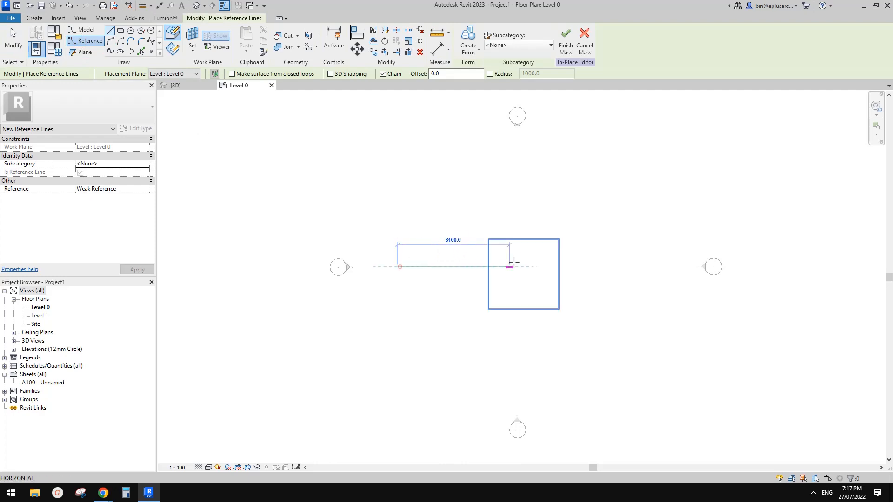
{"action": "left_click", "coordinate": [524, 266]}
{"action": "key", "text": "Escape"}
{"action": "key", "text": "Escape"}
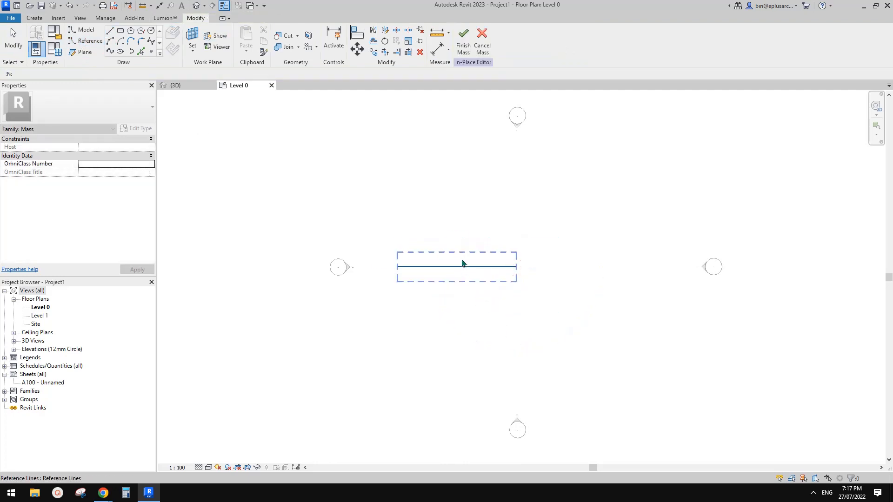
Step: Divide the horizontal reference line into a path with 6 nodes
{"action": "scroll", "coordinate": [458, 184], "scroll_direction": "up", "scroll_amount": 2}
{"action": "left_click", "coordinate": [495, 42]}
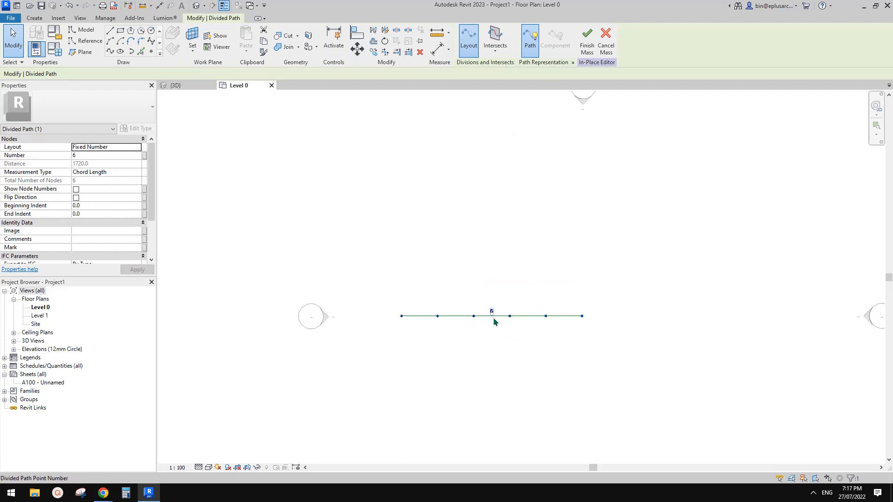
{"action": "middle_click_drag", "start_coordinate": [472, 278], "coordinate": [491, 276]}
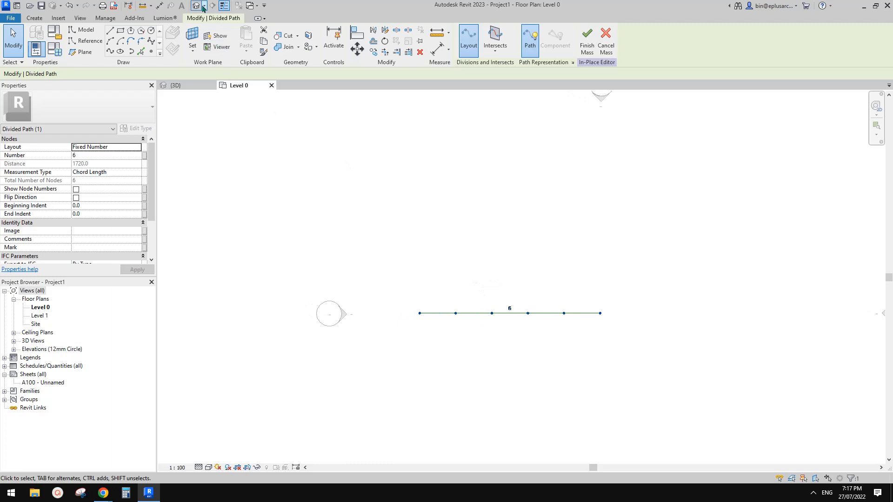
Step: Load the Family1 panel into the project and place its two adaptive points on the first two nodes of the divided path
{"action": "left_click", "coordinate": [206, 84]}
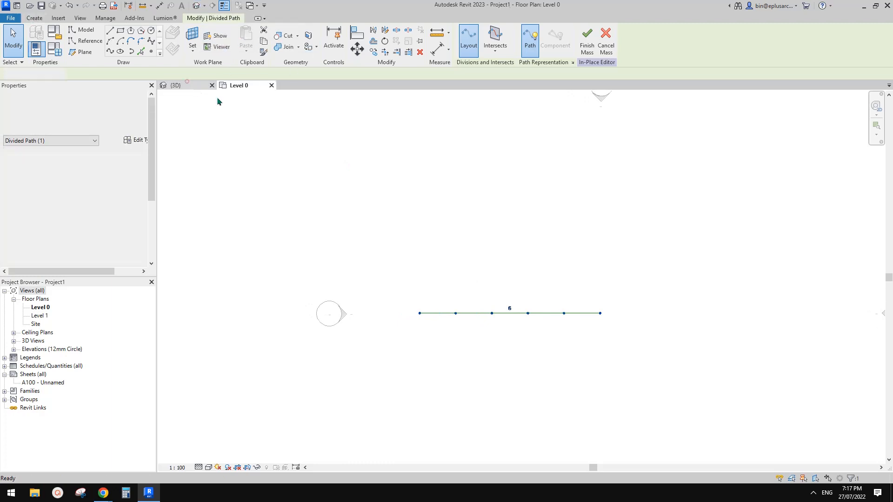
{"action": "left_click", "coordinate": [466, 47]}
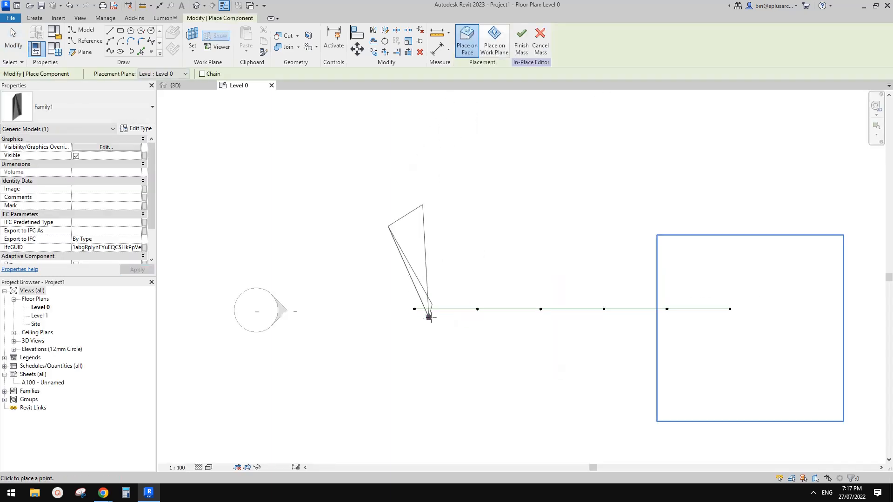
{"action": "left_click", "coordinate": [414, 308]}
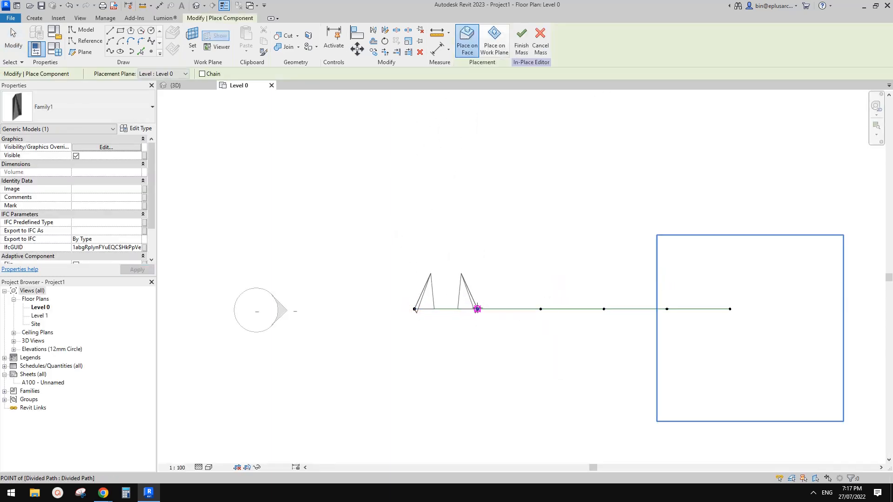
{"action": "left_click", "coordinate": [478, 308]}
{"action": "key", "text": "Escape"}
{"action": "key", "text": "Escape"}
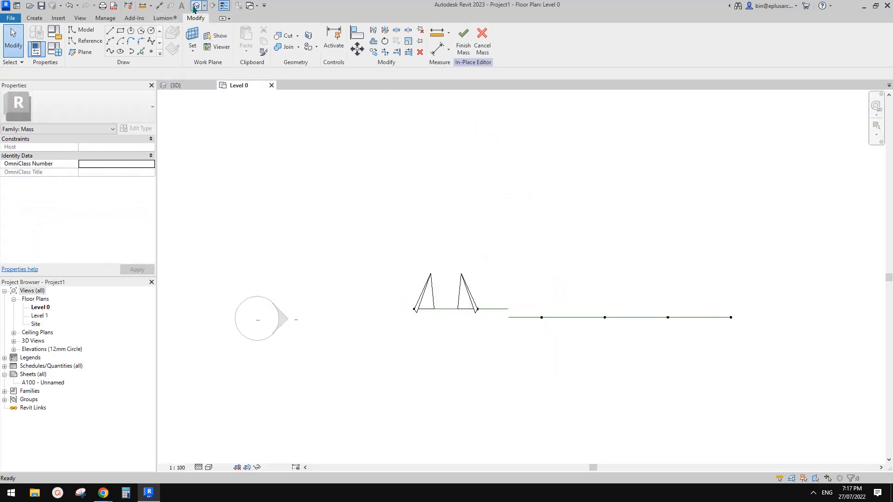
Step: Open the default 3D view and select the reference line beneath the placed panel
{"action": "left_click", "coordinate": [196, 5]}
{"action": "middle_click_drag", "start_coordinate": [616, 289], "coordinate": [526, 355], "text": "shift"}
{"action": "left_click", "coordinate": [526, 357]}
{"action": "left_click", "coordinate": [554, 349]}
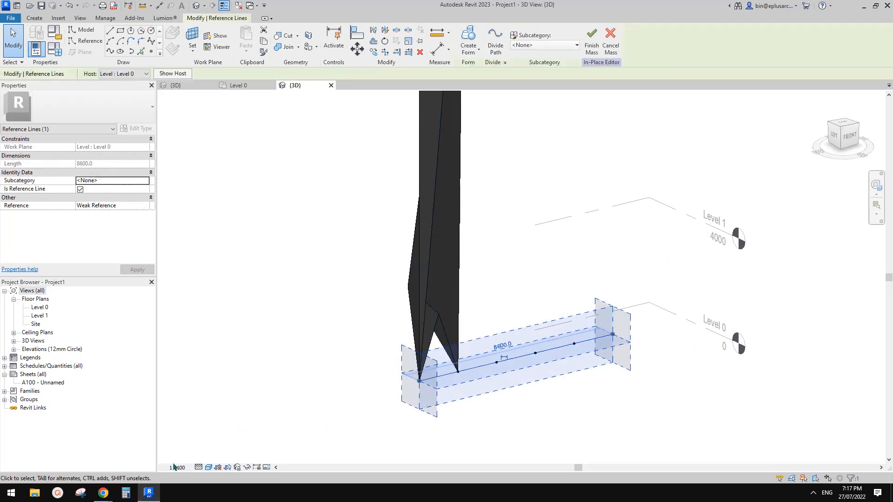
Step: Check the proportions and number of panels in the facade photo in Chrome and return to Revit
{"action": "mouse_move", "coordinate": [101, 493]}
{"action": "left_click", "coordinate": [144, 457]}
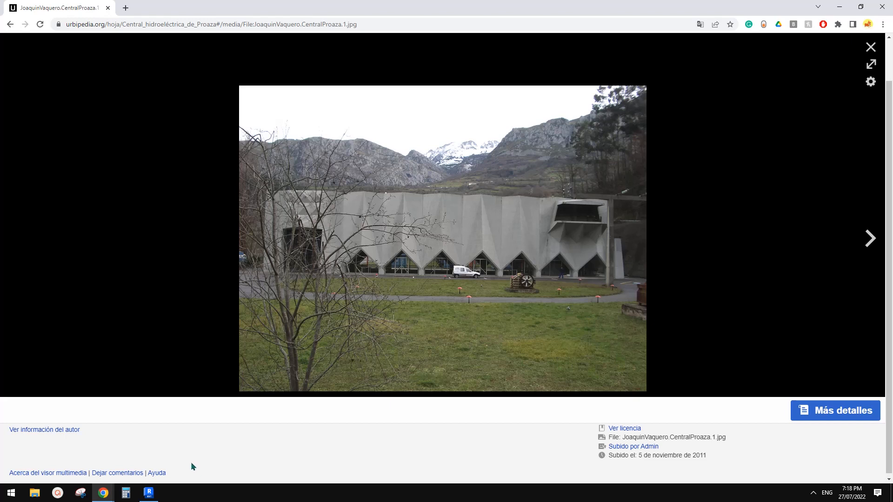
{"action": "left_click", "coordinate": [149, 492]}
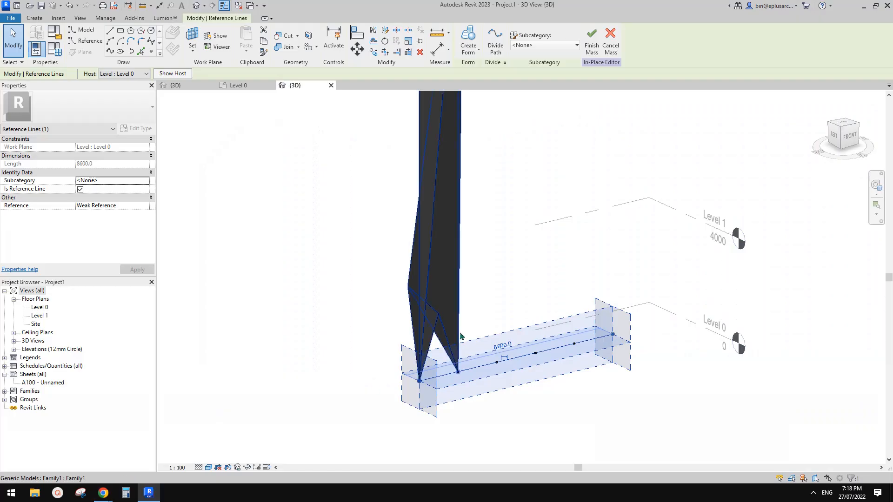
Step: Set the length of the reference line beneath the panel to 45000 mm
{"action": "middle_click_drag", "start_coordinate": [544, 367], "coordinate": [518, 385]}
{"action": "left_click", "coordinate": [460, 329]}
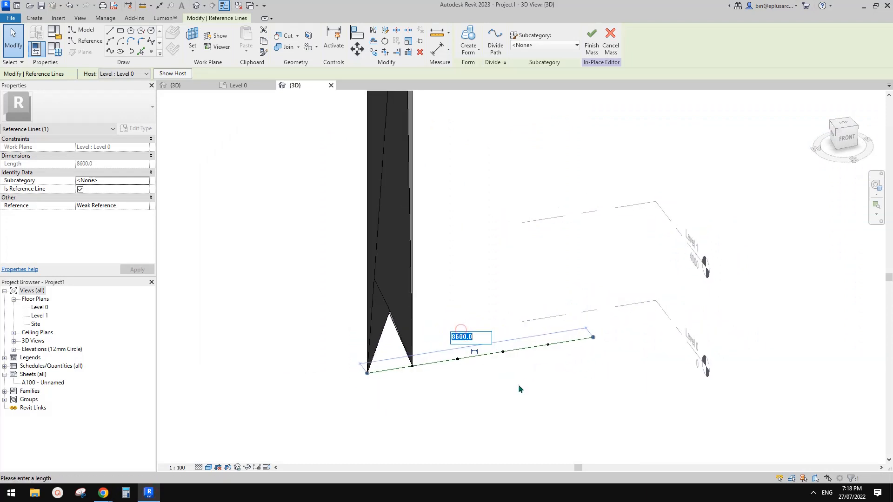
{"action": "type", "text": "4"}
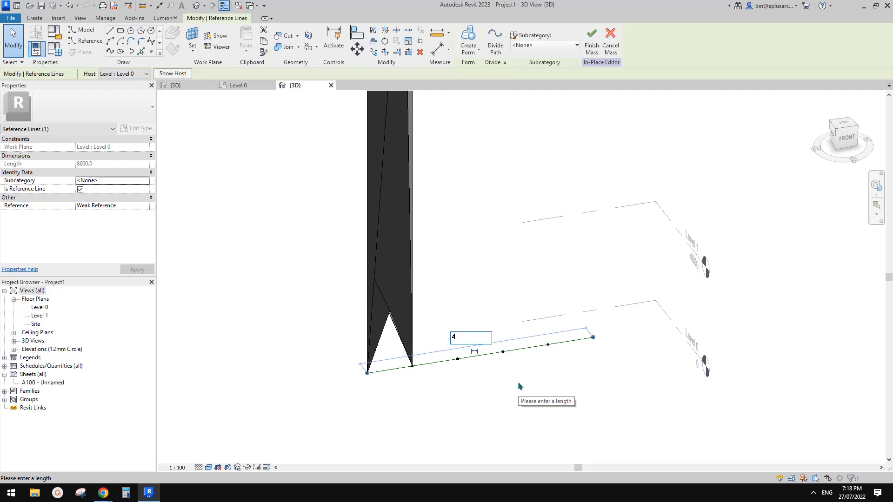
{"action": "type", "text": "5000"}
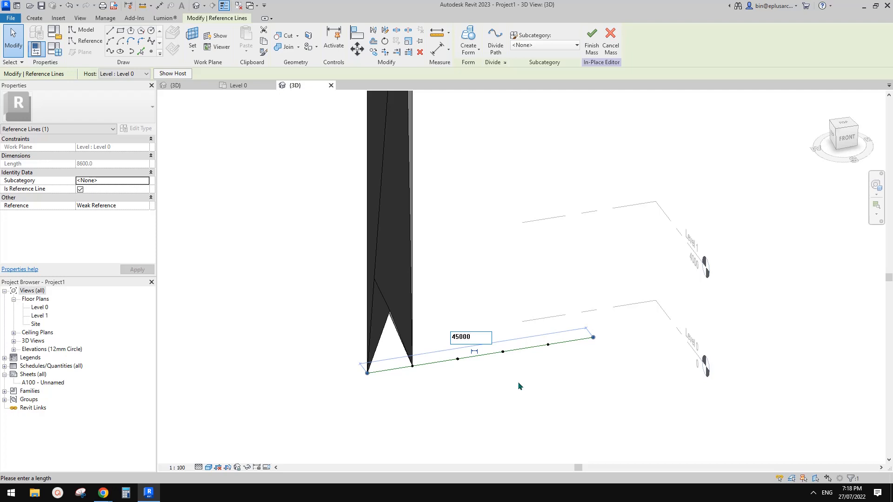
{"action": "key", "text": "Return"}
{"action": "scroll", "coordinate": [529, 379], "scroll_direction": "down", "scroll_amount": 4}
{"action": "middle_click_drag", "start_coordinate": [526, 377], "coordinate": [561, 354]}
{"action": "key", "text": "Escape"}
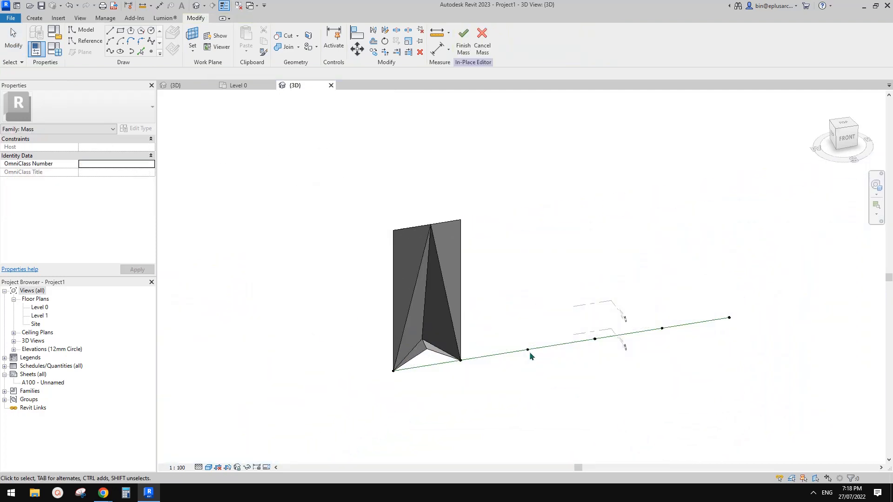
Step: Set the number of nodes on the divided path to 8
{"action": "left_click", "coordinate": [531, 354]}
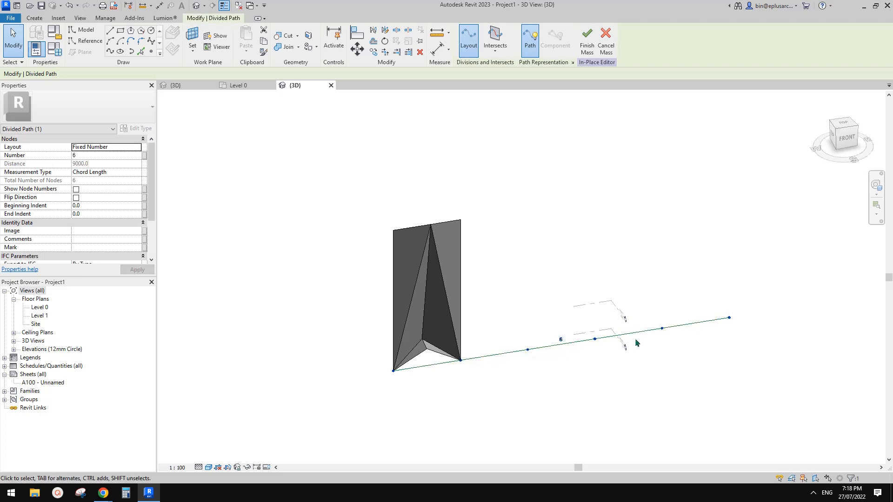
{"action": "left_click", "coordinate": [561, 340]}
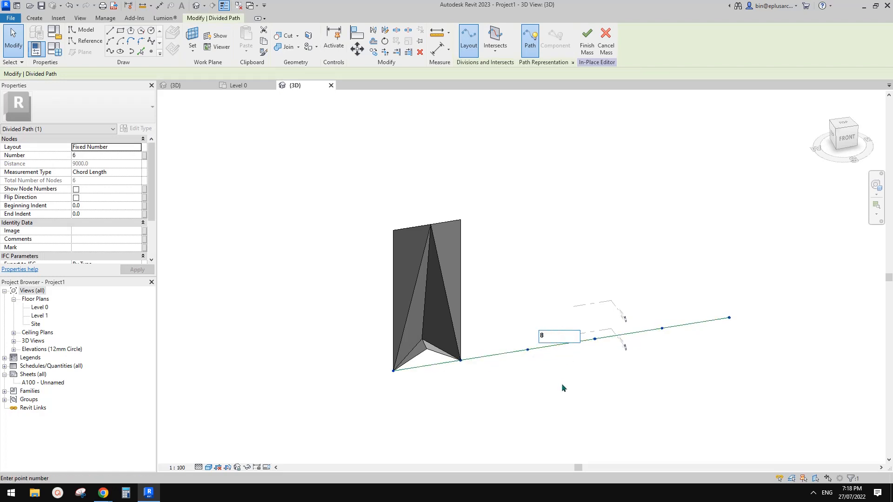
{"action": "key", "text": "Return"}
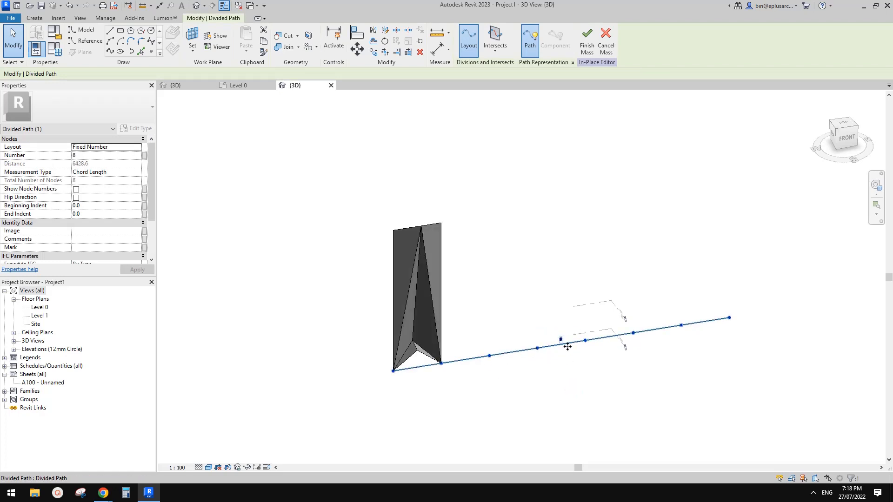
{"action": "key", "text": "Escape"}
Step: Select the placed panel at the start of the divided path and repeat it along all the path nodes
{"action": "scroll", "coordinate": [412, 343], "scroll_direction": "up", "scroll_amount": 2}
{"action": "left_click", "coordinate": [441, 328]}
{"action": "scroll", "coordinate": [442, 326], "scroll_direction": "down", "scroll_amount": 1}
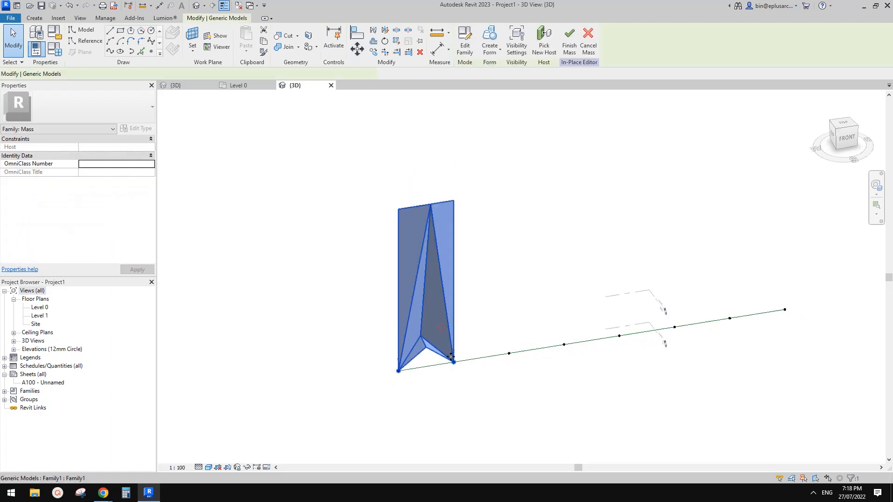
{"action": "middle_click_drag", "start_coordinate": [433, 303], "coordinate": [535, 273], "text": "shift"}
{"action": "left_click", "coordinate": [331, 303]}
{"action": "scroll", "coordinate": [362, 301], "scroll_direction": "down", "scroll_amount": 1}
{"action": "left_click", "coordinate": [481, 294]}
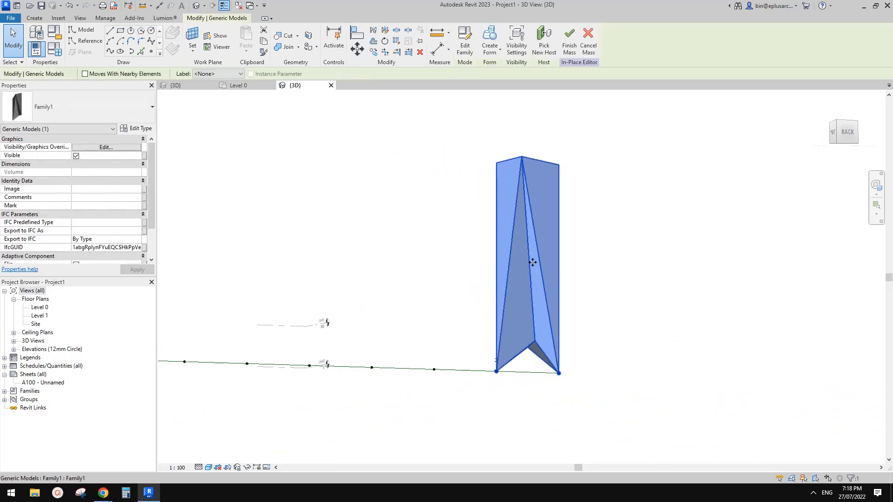
{"action": "scroll", "coordinate": [532, 263], "scroll_direction": "down", "scroll_amount": 1}
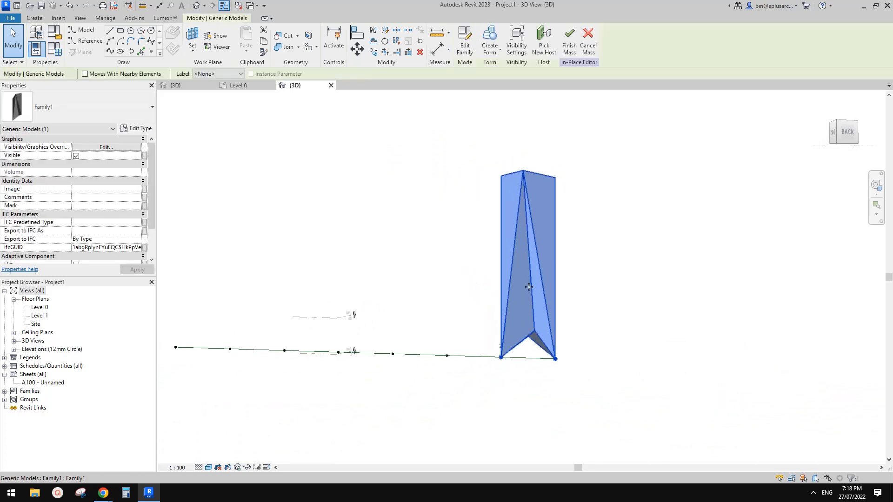
{"action": "left_click", "coordinate": [397, 43]}
{"action": "scroll", "coordinate": [614, 211], "scroll_direction": "down", "scroll_amount": 1}
{"action": "middle_click_drag", "start_coordinate": [573, 233], "coordinate": [632, 247]}
{"action": "middle_click_drag", "start_coordinate": [633, 247], "coordinate": [635, 288], "text": "shift"}
{"action": "scroll", "coordinate": [604, 228], "scroll_direction": "up", "scroll_amount": 1}
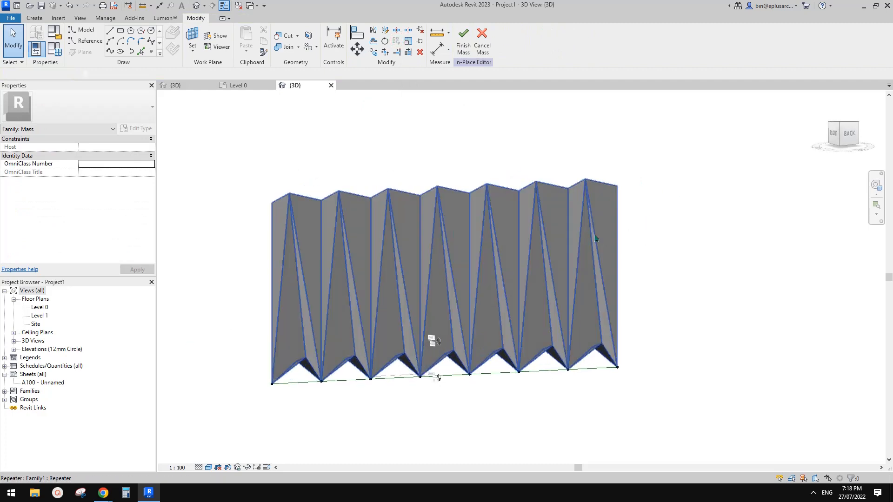
Step: Open the type properties of the repeated panels and enter 15000 for the height H
{"action": "left_click", "coordinate": [596, 238]}
{"action": "left_click", "coordinate": [137, 129]}
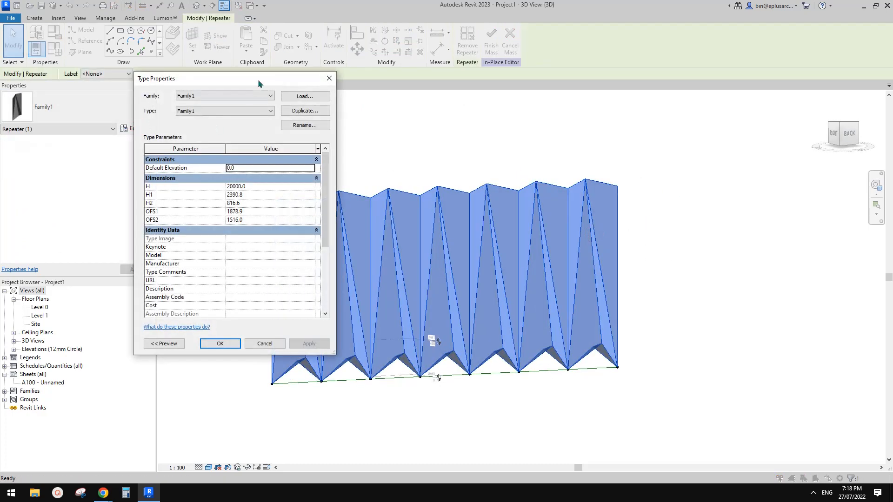
{"action": "left_click_drag", "start_coordinate": [258, 83], "coordinate": [173, 85]}
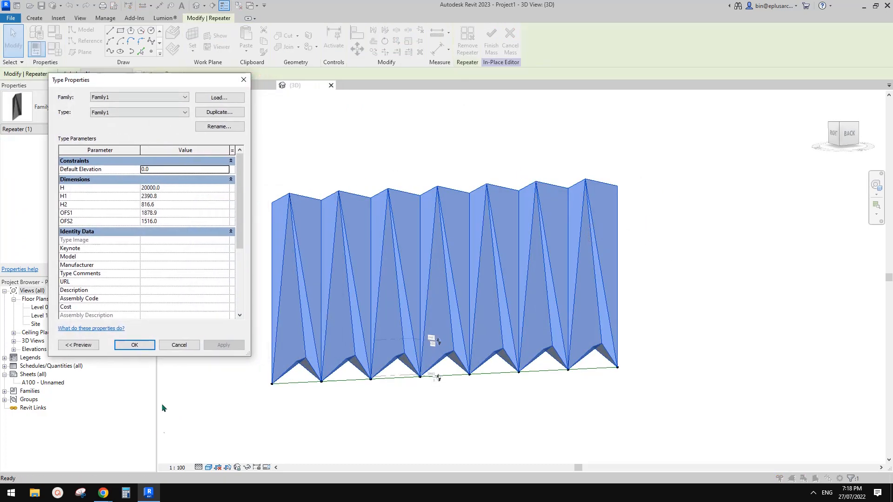
{"action": "left_click", "coordinate": [183, 191]}
{"action": "type", "text": "15000"}
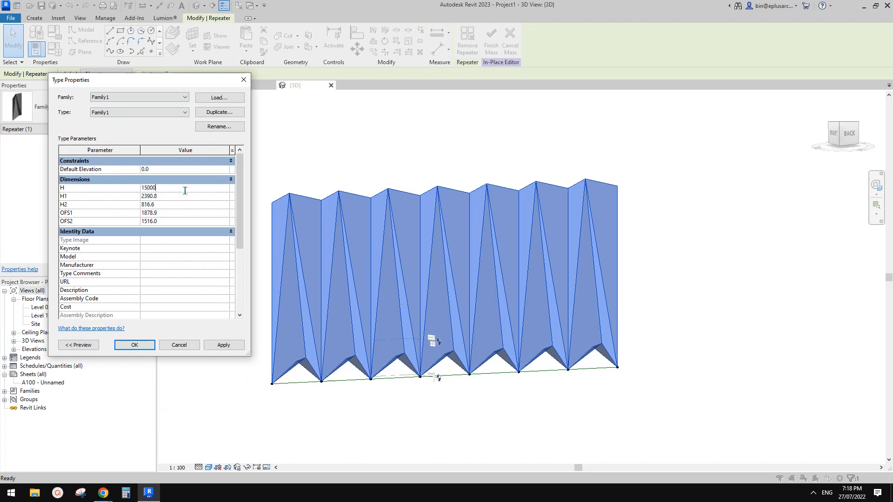
Step: Check the facade's height against its width in the photo in Chrome and return to Revit
{"action": "left_click", "coordinate": [103, 492]}
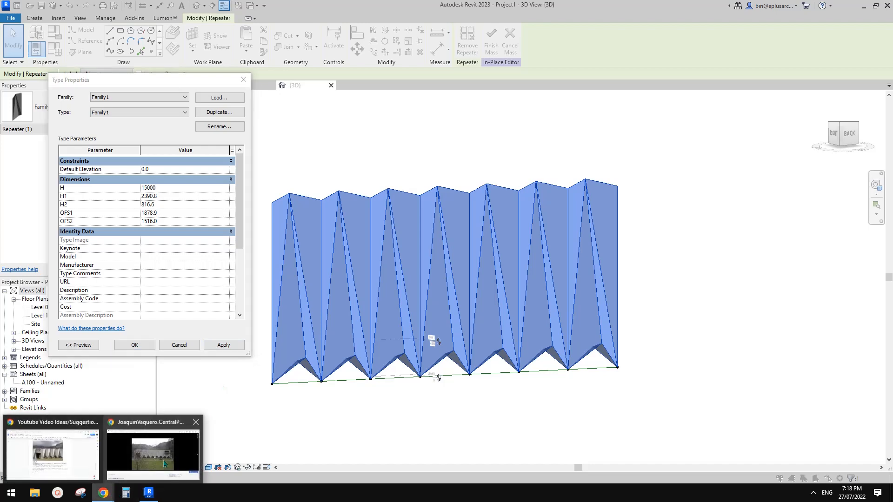
{"action": "left_click", "coordinate": [163, 456]}
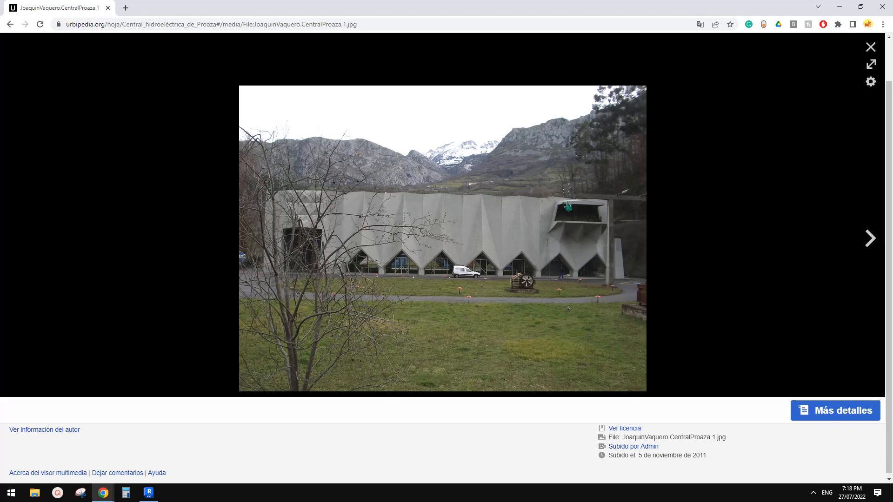
{"action": "left_click", "coordinate": [150, 494]}
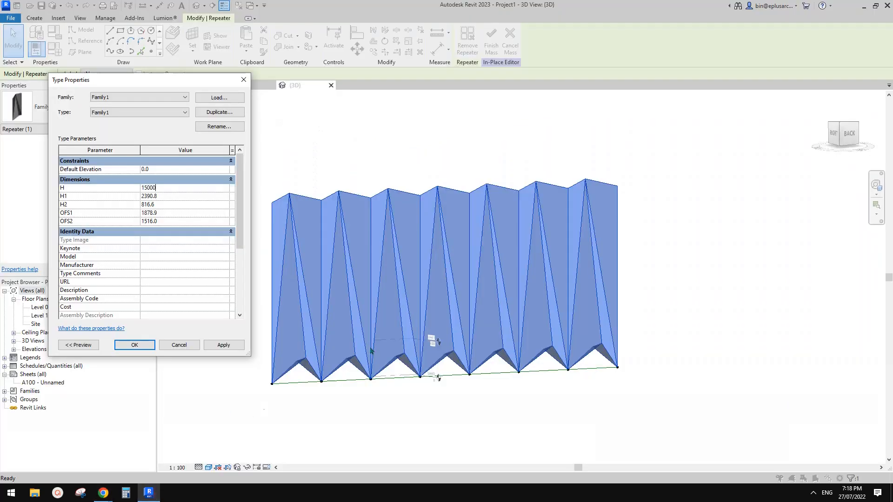
Step: Set the panel height H to 12000 and apply it to the repeated panels
{"action": "left_click_drag", "start_coordinate": [174, 188], "coordinate": [120, 189]}
{"action": "type", "text": "12000"}
{"action": "left_click", "coordinate": [223, 344]}
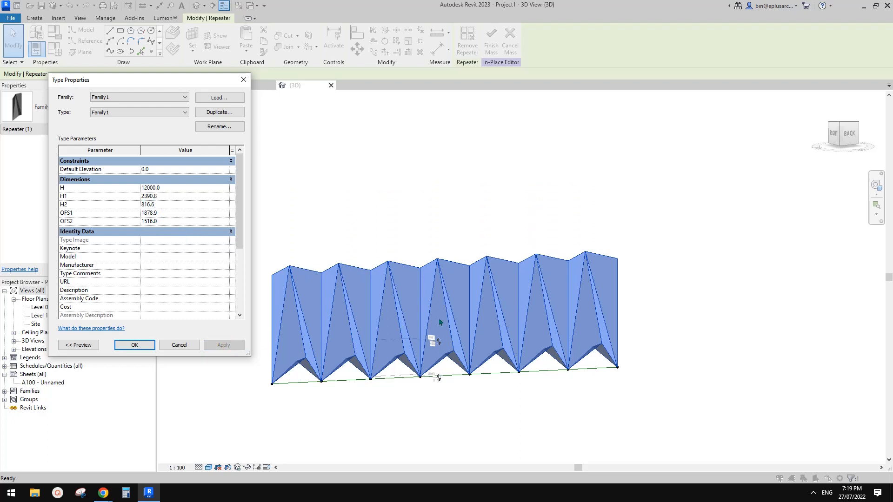
{"action": "left_click", "coordinate": [134, 345]}
Step: Compare the shape of the repeated panels with the facade photo in Chrome and return to Revit
{"action": "mouse_move", "coordinate": [418, 362]}
{"action": "middle_mouse_down", "text": "shift"}
{"action": "mouse_move", "coordinate": [446, 367]}
{"action": "mouse_move", "coordinate": [424, 366]}
{"action": "middle_mouse_up", "text": "shift"}
{"action": "mouse_move", "coordinate": [103, 492]}
{"action": "left_click", "coordinate": [178, 448]}
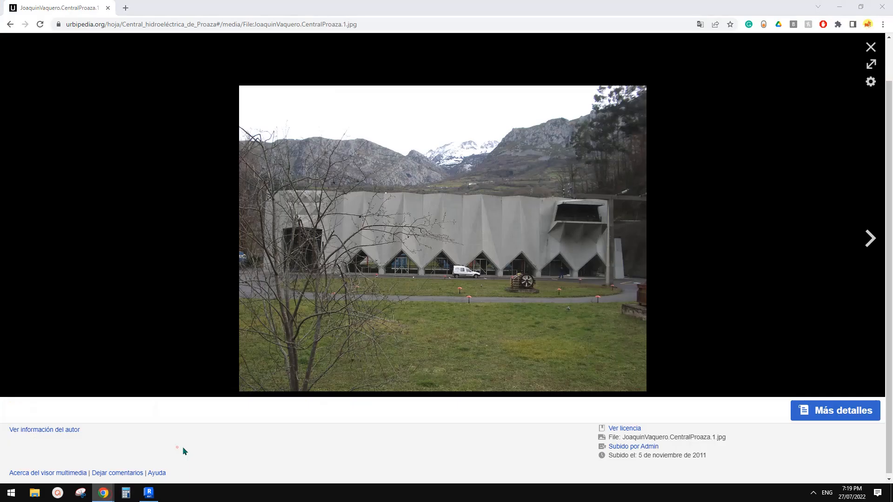
{"action": "left_click", "coordinate": [149, 493]}
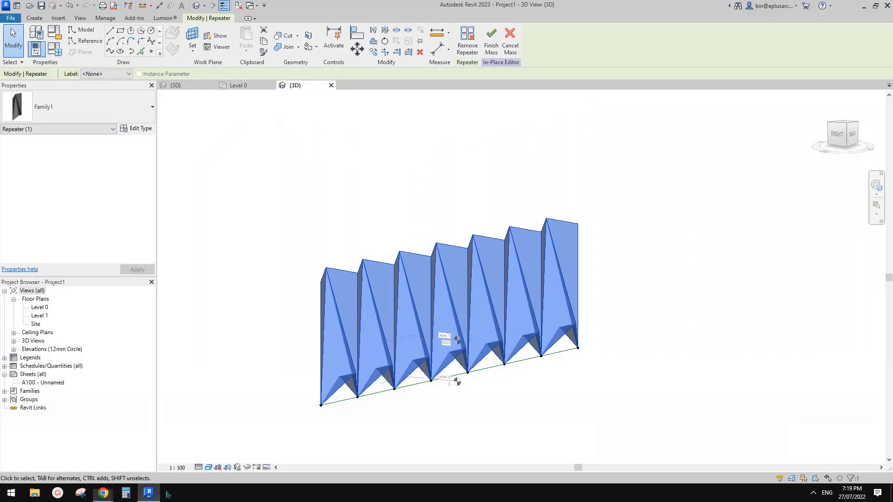
Step: Set the panel type's offsets OFS1 and OFS2 both to 1500
{"action": "left_click", "coordinate": [137, 130]}
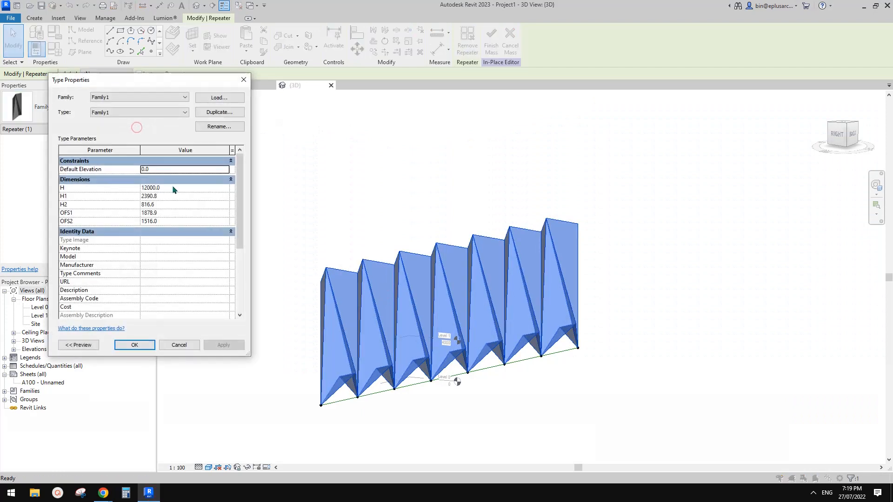
{"action": "left_click", "coordinate": [175, 220]}
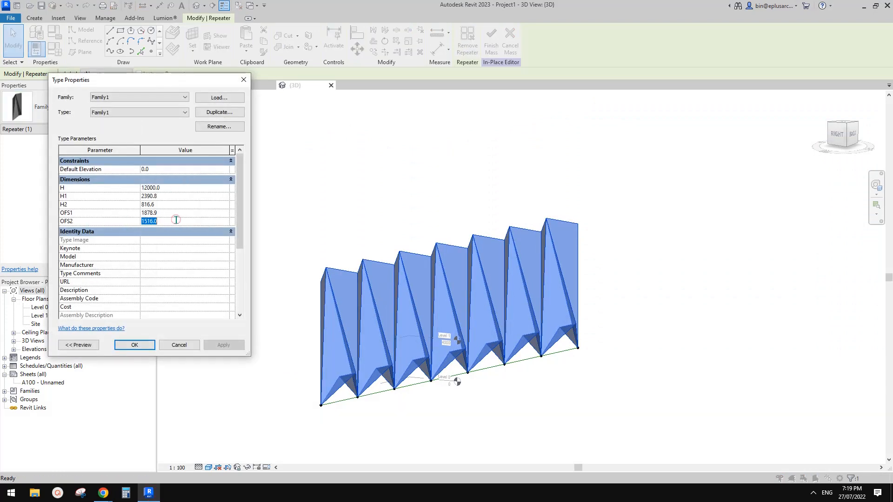
{"action": "type", "text": "1"}
{"action": "left_click", "coordinate": [174, 213]}
{"action": "type", "text": "15"}
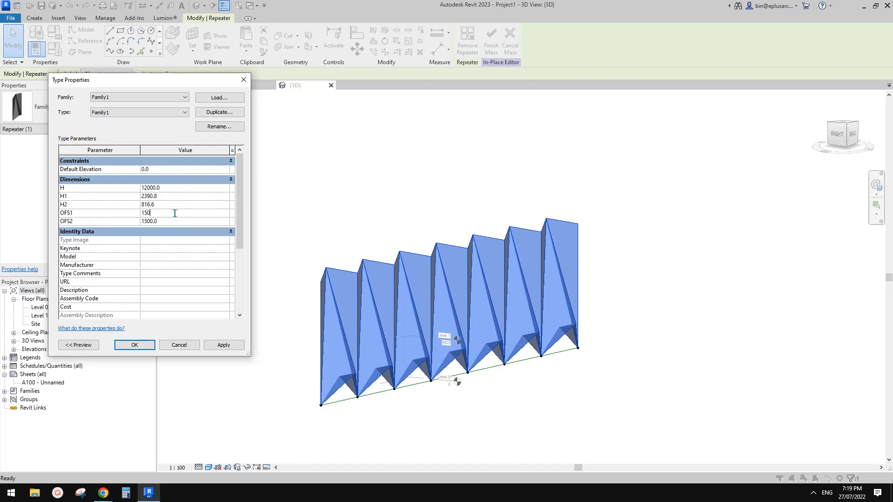
{"action": "left_click", "coordinate": [230, 348]}
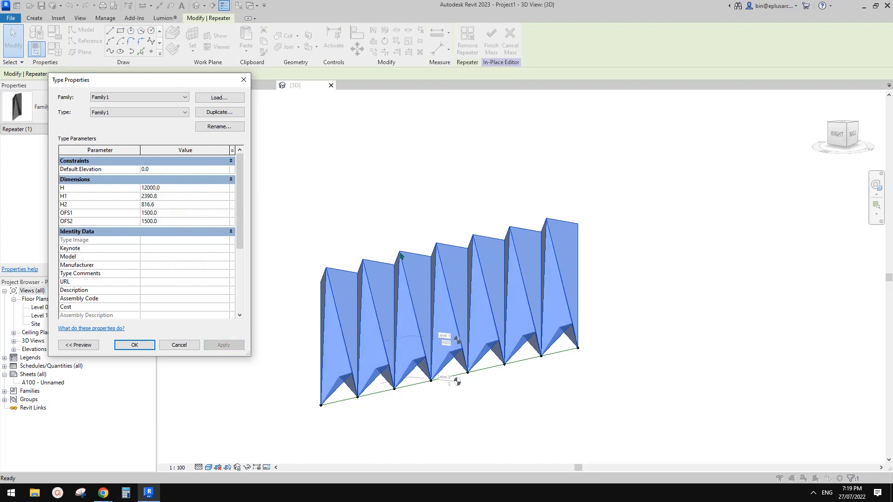
Step: Set the panel type's H2 dimension to 900 and apply it
{"action": "left_click", "coordinate": [173, 205]}
{"action": "type", "text": "900"}
{"action": "left_click", "coordinate": [223, 347]}
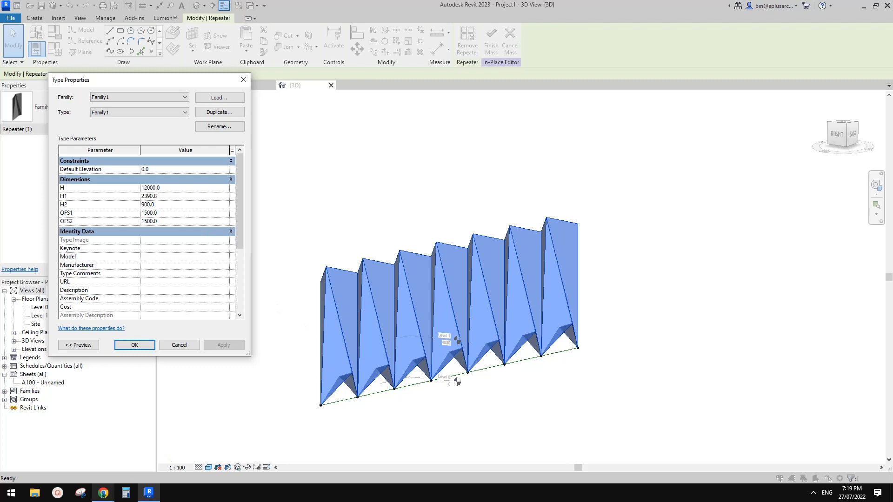
Step: Check the triangular openings in the facade photo in Chrome, return to Revit and set the panel type's H1 to 2400
{"action": "mouse_move", "coordinate": [103, 493]}
{"action": "left_click", "coordinate": [154, 458]}
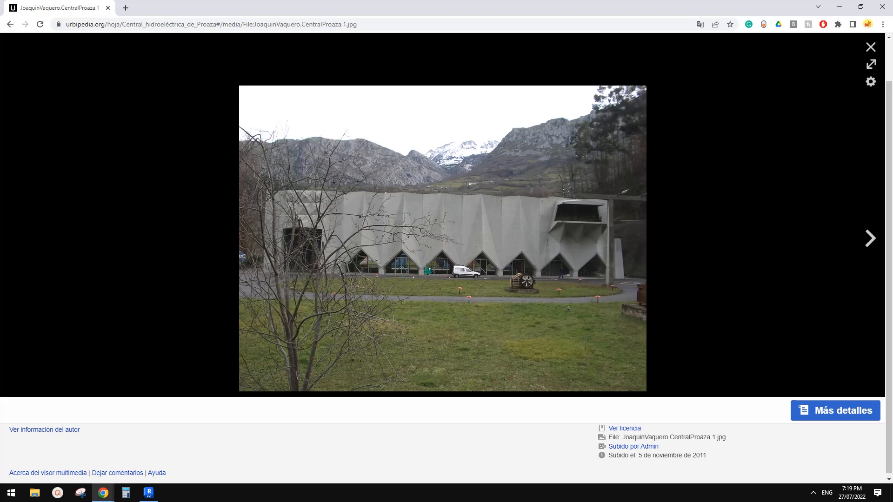
{"action": "left_click", "coordinate": [149, 492]}
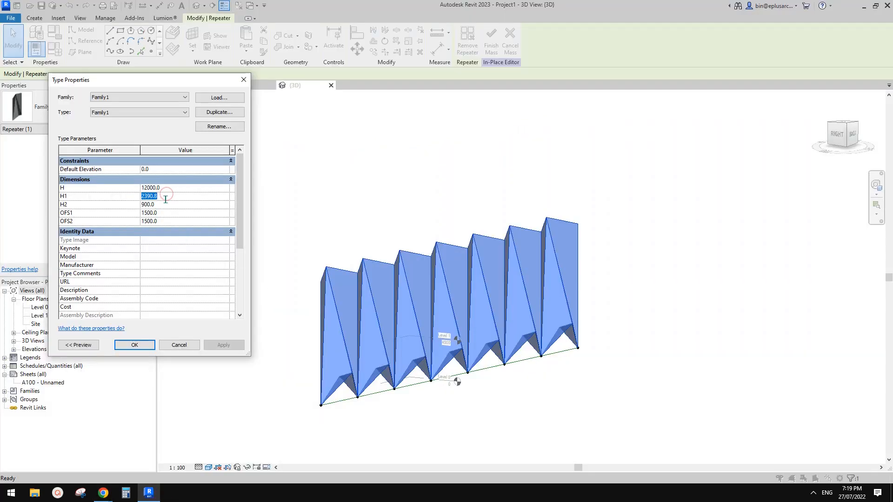
{"action": "type", "text": "2400"}
{"action": "left_click", "coordinate": [225, 345]}
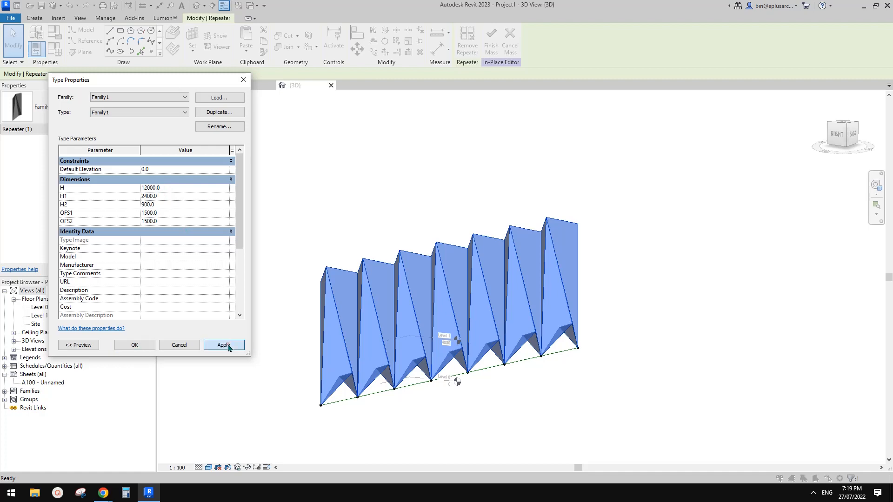
{"action": "left_click", "coordinate": [139, 344]}
Step: Finish the in-place mass containing the repeated facade panels and clear the selection
{"action": "scroll", "coordinate": [513, 349], "scroll_direction": "up", "scroll_amount": 2}
{"action": "mouse_move", "coordinate": [513, 350]}
{"action": "middle_mouse_down", "text": "shift"}
{"action": "mouse_move", "coordinate": [434, 319]}
{"action": "mouse_move", "coordinate": [394, 357]}
{"action": "mouse_move", "coordinate": [343, 379]}
{"action": "mouse_move", "coordinate": [251, 381]}
{"action": "mouse_move", "coordinate": [380, 384]}
{"action": "mouse_move", "coordinate": [464, 371]}
{"action": "mouse_move", "coordinate": [502, 344]}
{"action": "middle_mouse_up", "text": "shift"}
{"action": "scroll", "coordinate": [434, 319], "scroll_direction": "down", "scroll_amount": 2}
{"action": "key", "text": "Escape"}
{"action": "left_click", "coordinate": [463, 44]}
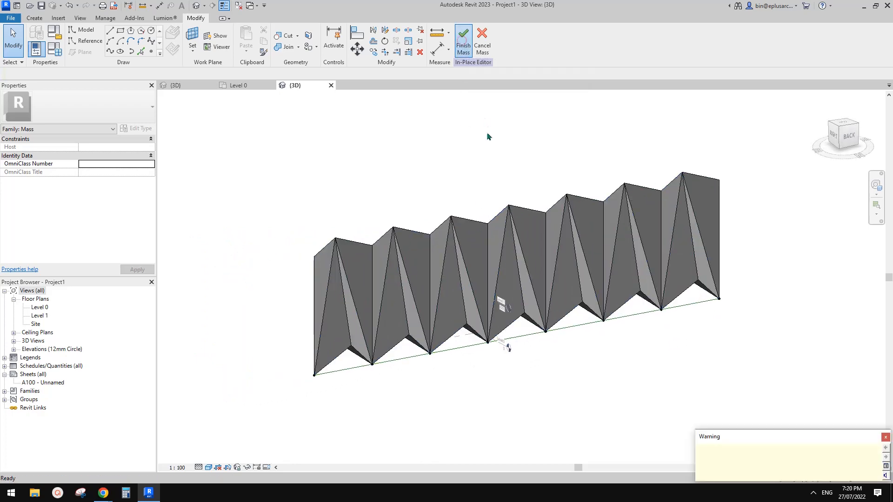
{"action": "left_click", "coordinate": [514, 323]}
{"action": "middle_click_drag", "start_coordinate": [515, 323], "coordinate": [517, 305], "text": "shift"}
{"action": "scroll", "coordinate": [558, 279], "scroll_direction": "up", "scroll_amount": 3}
{"action": "key", "text": "Escape"}
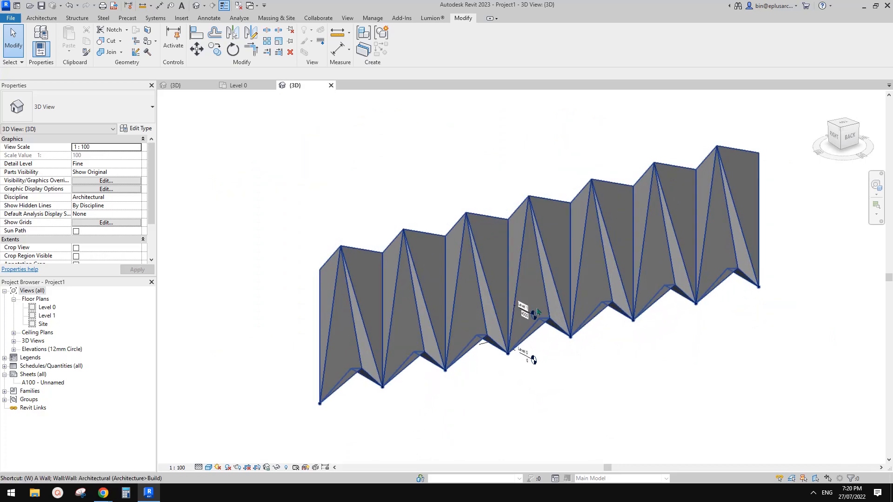
Step: Start the Wall command and duplicate the wall type Wall-Ext_102Bwk-75Ins-100LBlk-12P under the name CONCEPTUAL
{"action": "key", "text": "w"}
{"action": "key", "text": "a"}
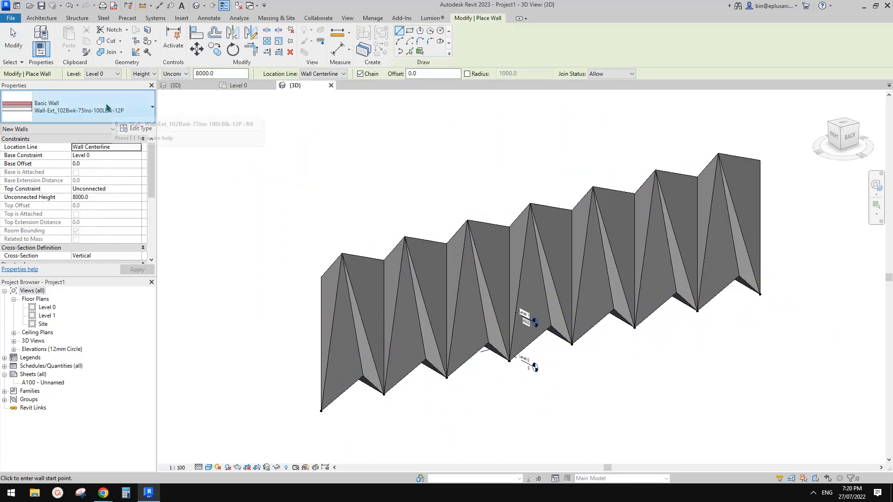
{"action": "left_click", "coordinate": [105, 102]}
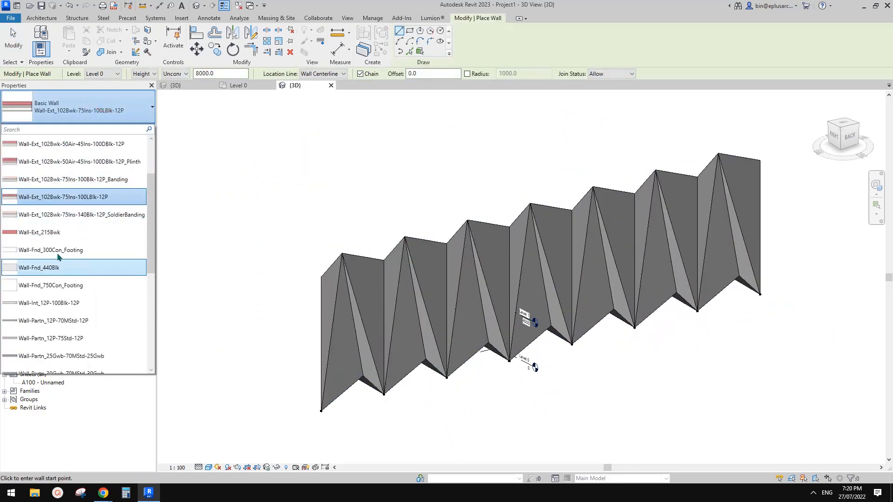
{"action": "scroll", "coordinate": [69, 251], "scroll_direction": "down", "scroll_amount": 3}
{"action": "scroll", "coordinate": [70, 256], "scroll_direction": "up", "scroll_amount": 5}
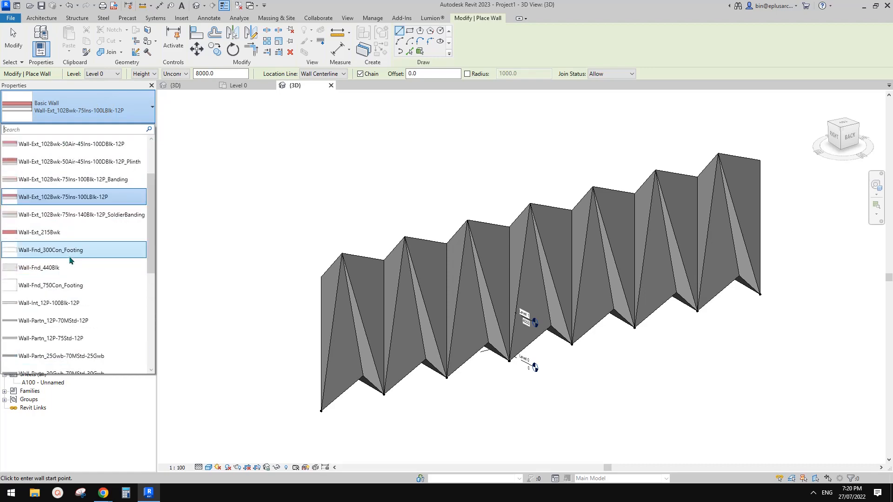
{"action": "scroll", "coordinate": [69, 260], "scroll_direction": "down", "scroll_amount": 1}
{"action": "scroll", "coordinate": [75, 259], "scroll_direction": "up", "scroll_amount": 2}
{"action": "left_click", "coordinate": [74, 259]}
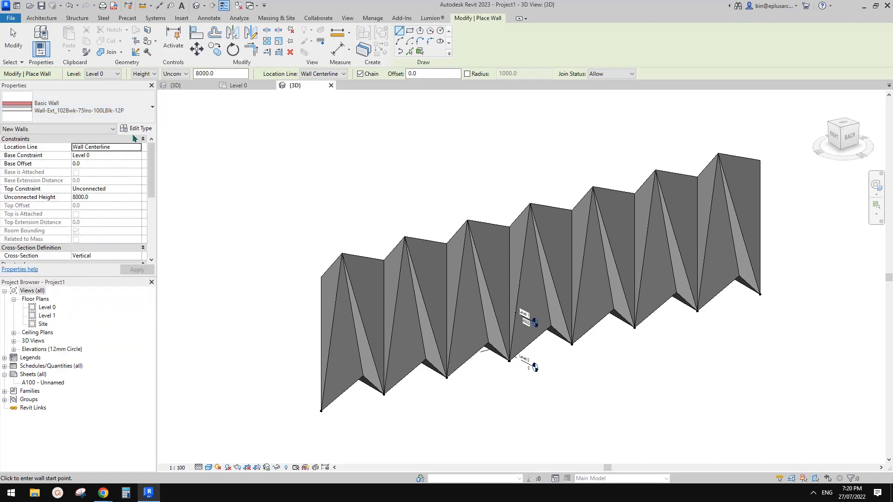
{"action": "left_click", "coordinate": [139, 130]}
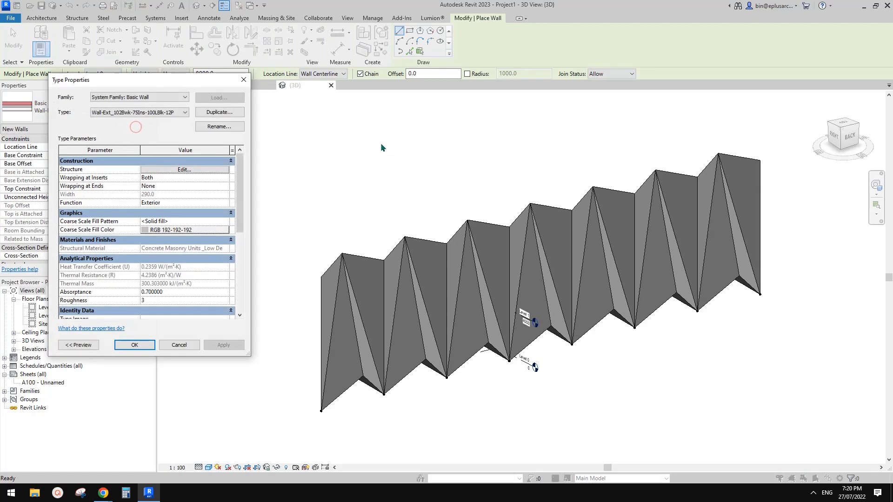
{"action": "left_click", "coordinate": [223, 112]}
{"action": "type", "text": "CONCEPTUAL"}
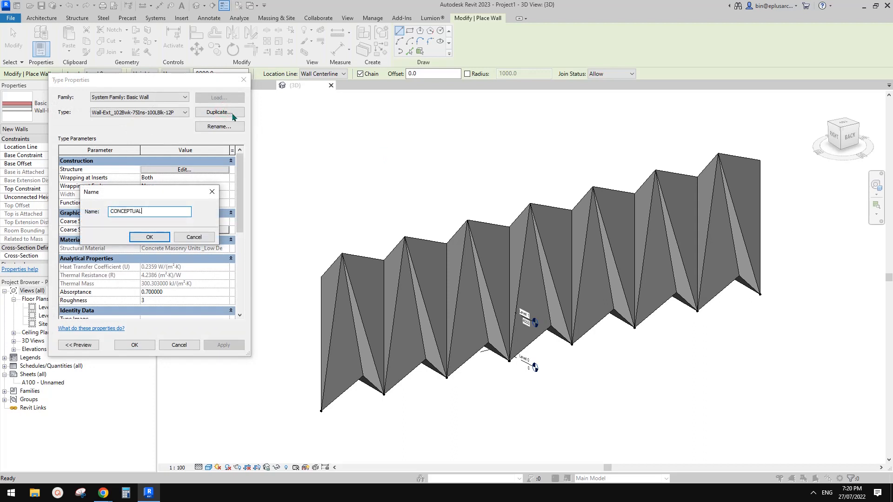
{"action": "key", "text": "Return"}
Step: Open the structure of the CONCEPTUAL wall type and delete its brick finish and fiberglass thermal layers
{"action": "left_click", "coordinate": [201, 161]}
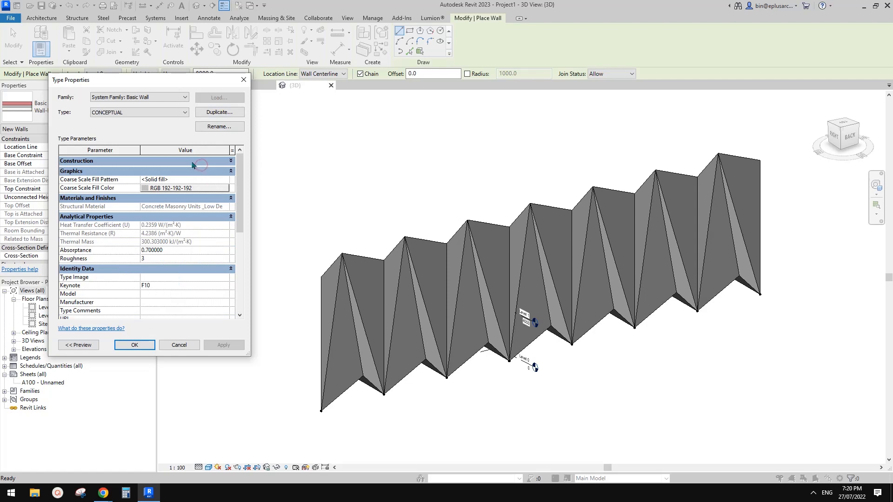
{"action": "left_click", "coordinate": [192, 161]}
{"action": "left_click", "coordinate": [193, 169]}
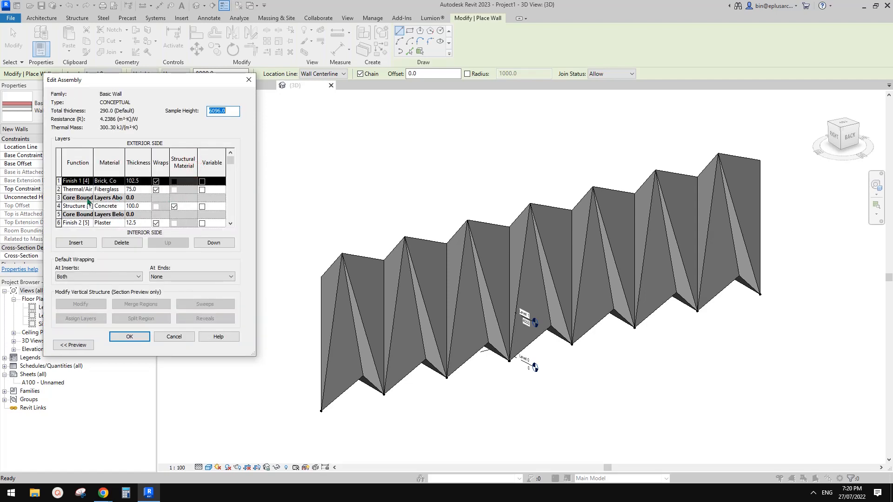
{"action": "left_click", "coordinate": [122, 243]}
{"action": "left_click", "coordinate": [122, 243]}
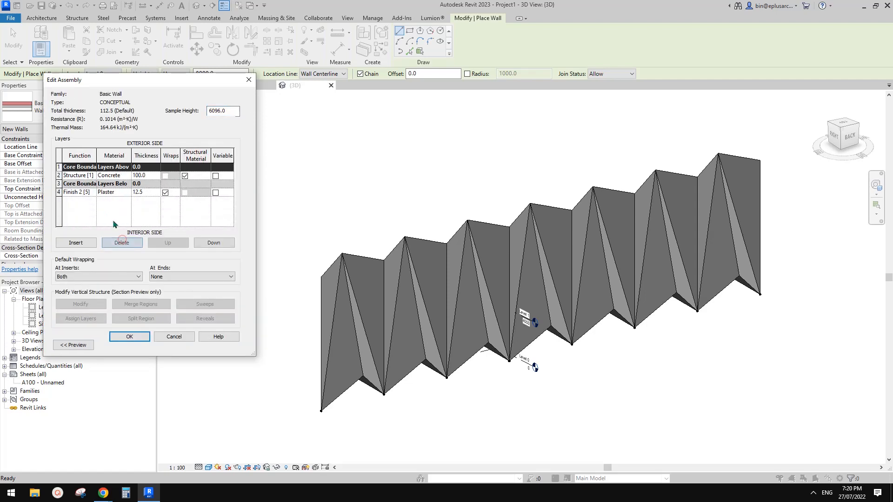
Step: Set the concrete structure layer's thickness to 150 and delete the plaster finish layer
{"action": "left_click", "coordinate": [115, 177]}
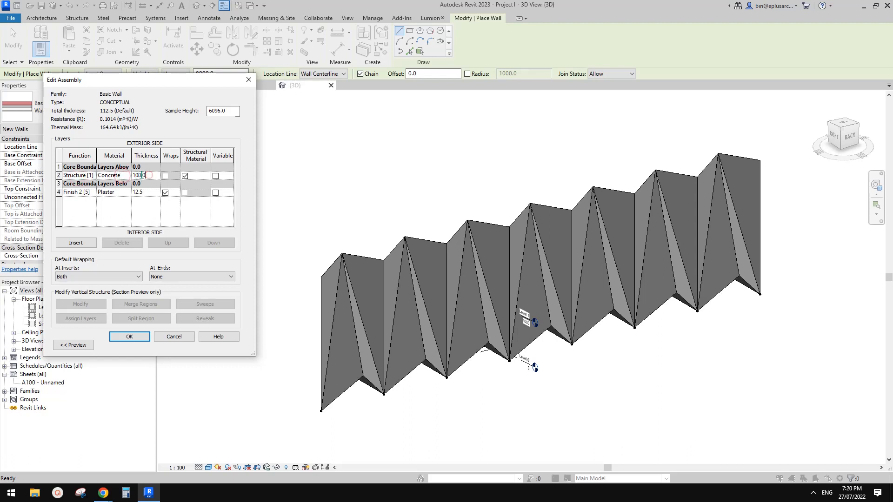
{"action": "left_click", "coordinate": [139, 175]}
{"action": "type", "text": "150"}
{"action": "left_click", "coordinate": [142, 191]}
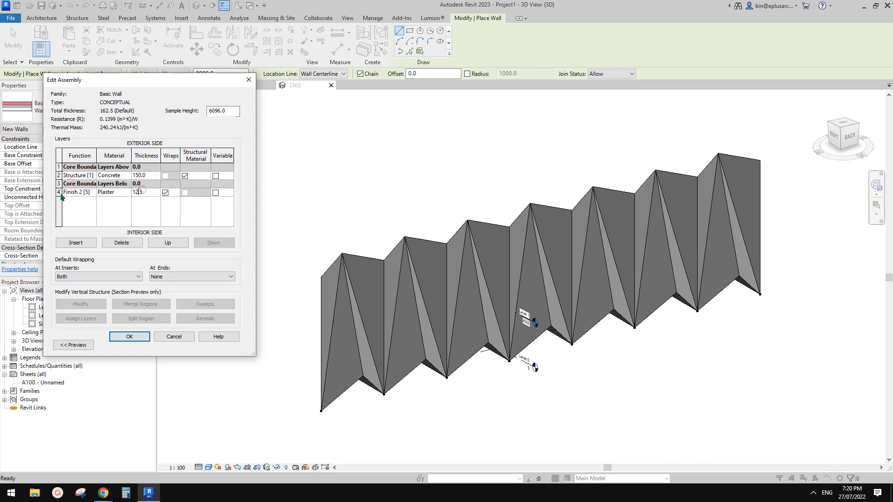
{"action": "left_click", "coordinate": [59, 192]}
{"action": "left_click", "coordinate": [127, 240]}
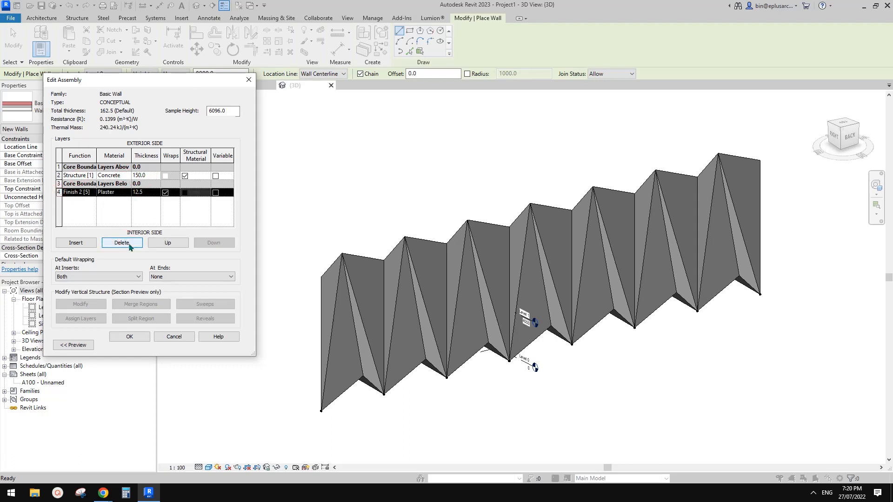
Step: Delete the remaining plaster layer from the CONCEPTUAL wall type and accept its structure and type properties
{"action": "left_click", "coordinate": [122, 242]}
{"action": "left_click", "coordinate": [135, 337]}
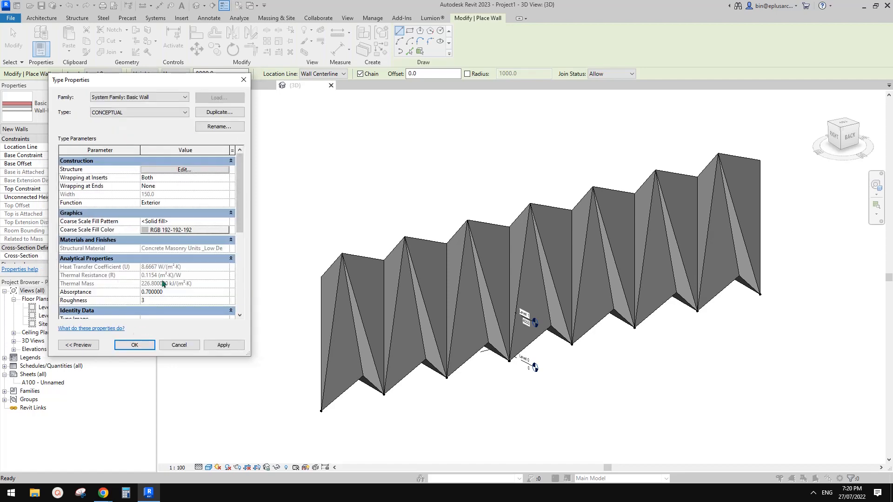
{"action": "left_click", "coordinate": [134, 345]}
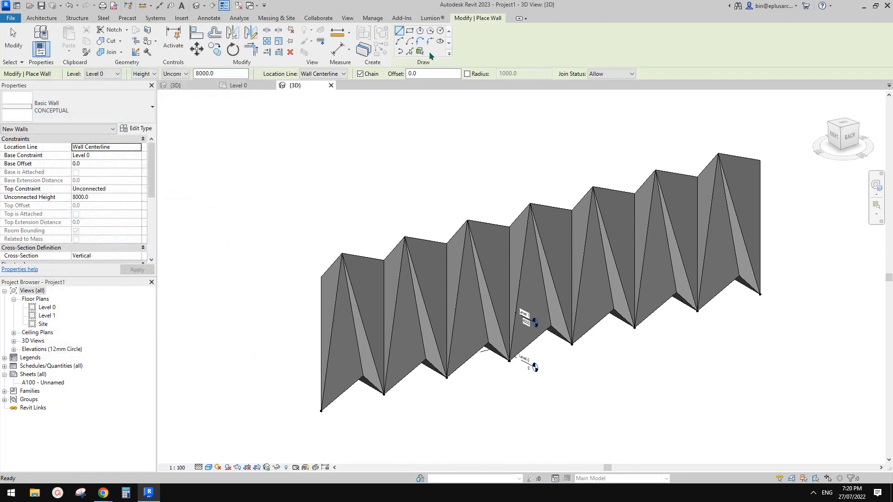
Step: Place a CONCEPTUAL wall by face on the large triangular face of the facade's first panel and end the Wall command
{"action": "left_click", "coordinate": [419, 52]}
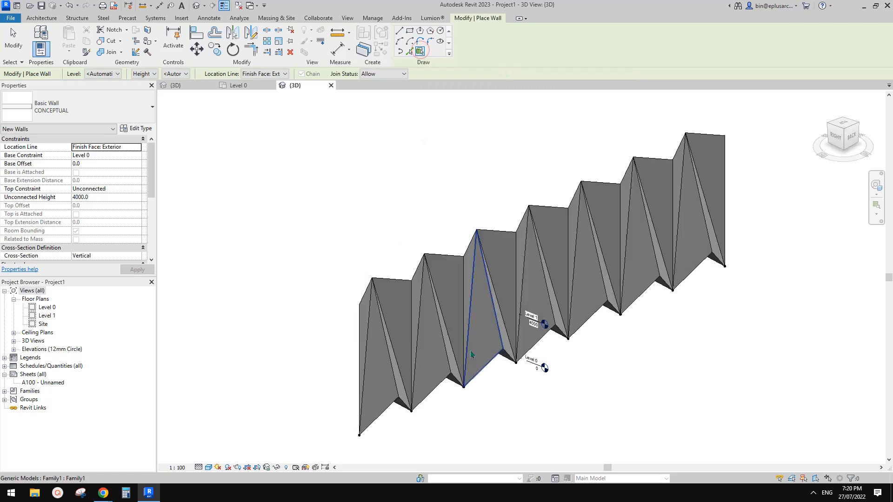
{"action": "scroll", "coordinate": [425, 380], "scroll_direction": "up", "scroll_amount": 3}
{"action": "middle_click_drag", "start_coordinate": [425, 378], "coordinate": [418, 320], "text": "shift"}
{"action": "left_click", "coordinate": [328, 312]}
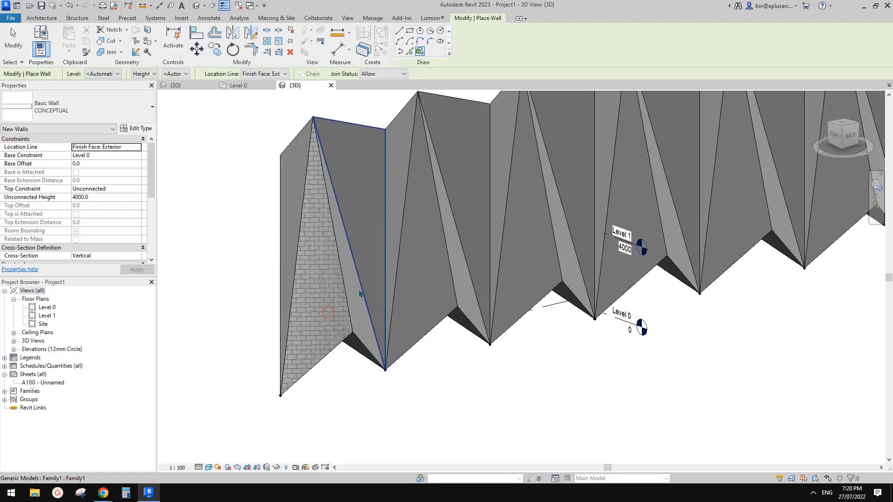
{"action": "key", "text": "Escape"}
{"action": "key", "text": "Escape"}
Step: Open the structure layer's material of the placed wall and set its surface foreground pattern to <No pattern>
{"action": "left_click", "coordinate": [324, 302]}
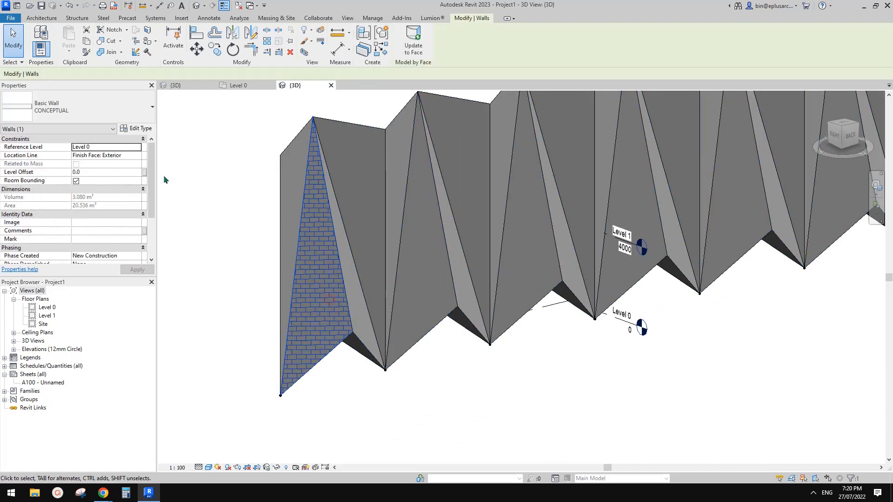
{"action": "left_click", "coordinate": [137, 128]}
{"action": "left_click", "coordinate": [179, 166]}
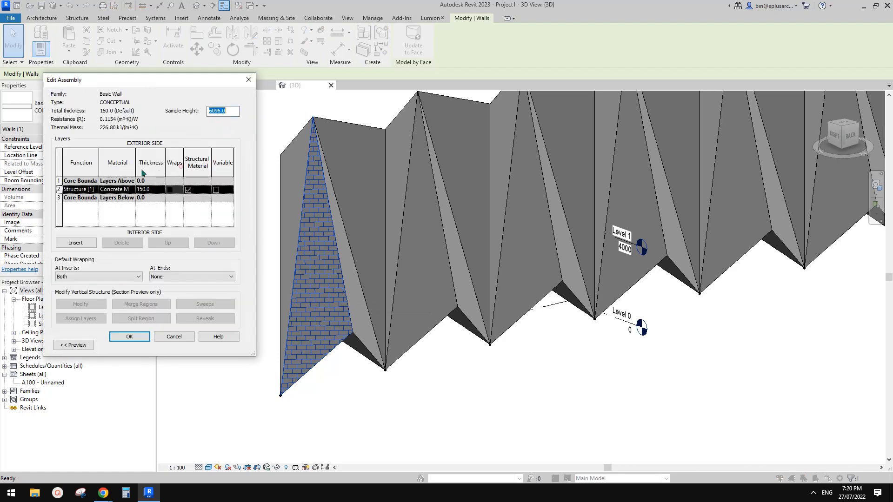
{"action": "left_click", "coordinate": [133, 189]}
{"action": "left_click", "coordinate": [132, 189]}
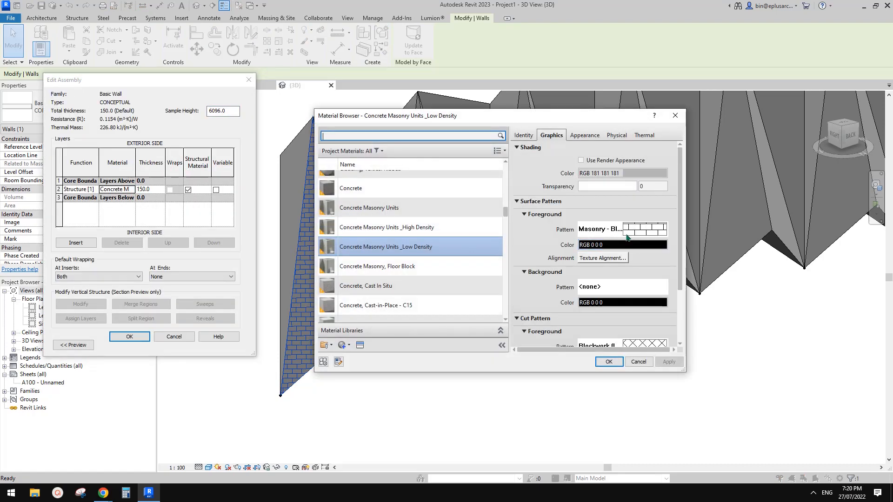
{"action": "left_click", "coordinate": [636, 229]}
{"action": "scroll", "coordinate": [511, 251], "scroll_direction": "up", "scroll_amount": 2}
{"action": "left_click", "coordinate": [533, 212]}
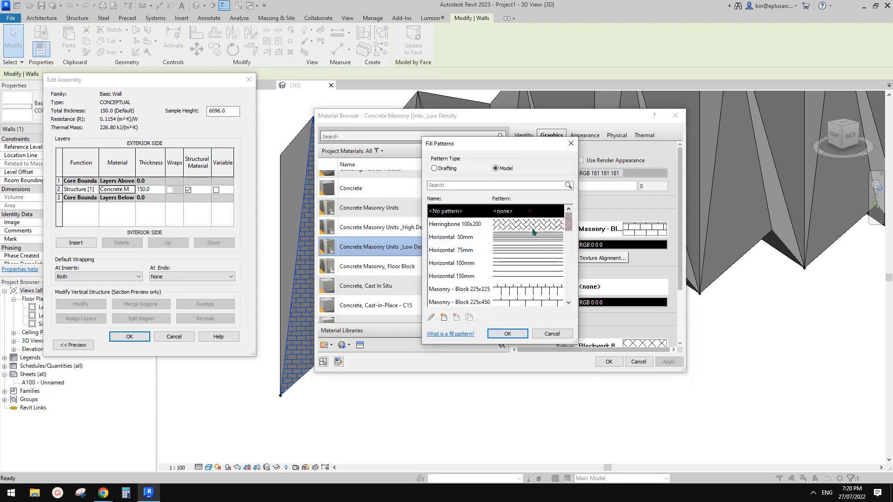
{"action": "left_click", "coordinate": [513, 334]}
Step: Set the material's cut foreground pattern to <No pattern> and accept the material and wall type changes
{"action": "left_click", "coordinate": [651, 344]}
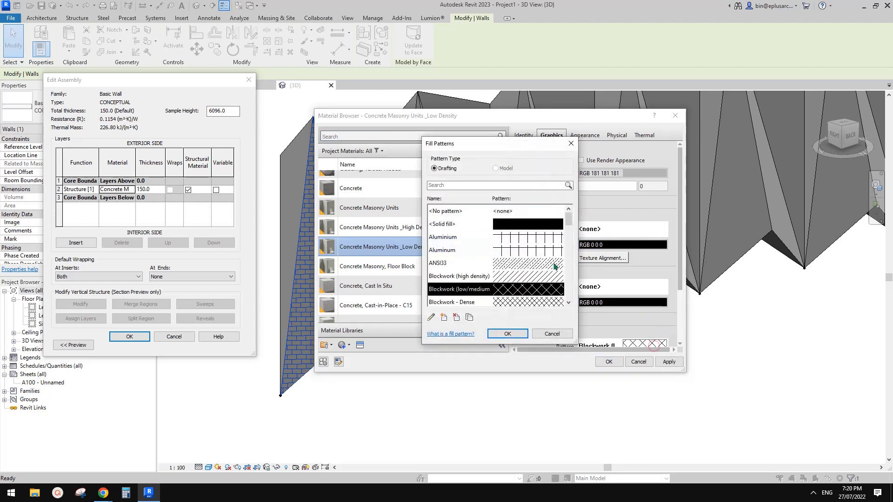
{"action": "left_click", "coordinate": [523, 212]}
{"action": "left_click", "coordinate": [518, 330]}
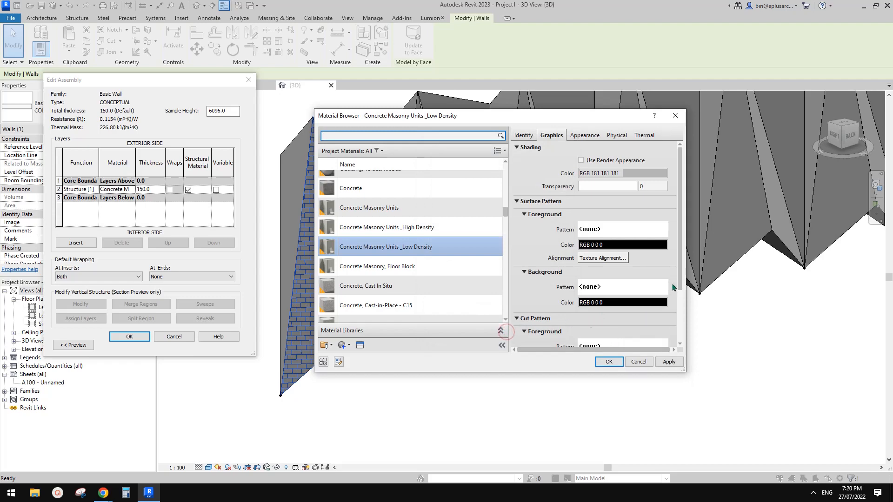
{"action": "mouse_move", "coordinate": [679, 260]}
{"action": "left_mouse_down"}
{"action": "mouse_move", "coordinate": [680, 285]}
{"action": "mouse_move", "coordinate": [679, 260]}
{"action": "left_mouse_up"}
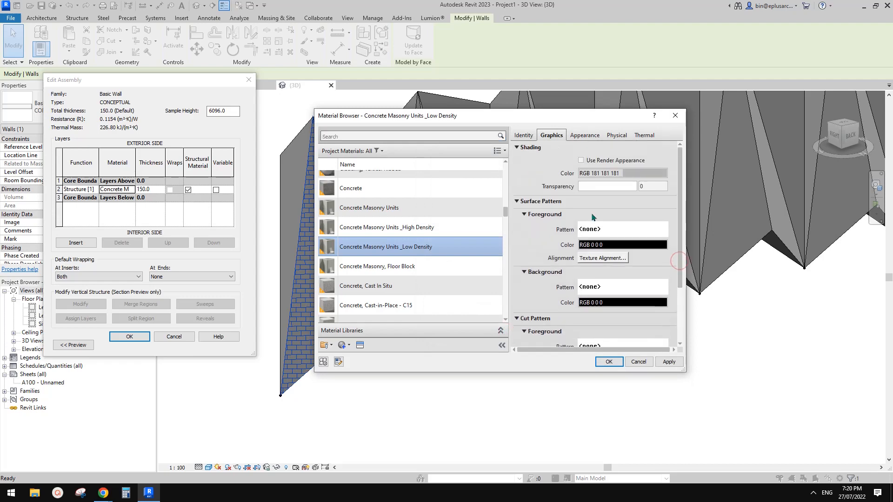
{"action": "left_click", "coordinate": [609, 362]}
{"action": "left_click", "coordinate": [129, 336]}
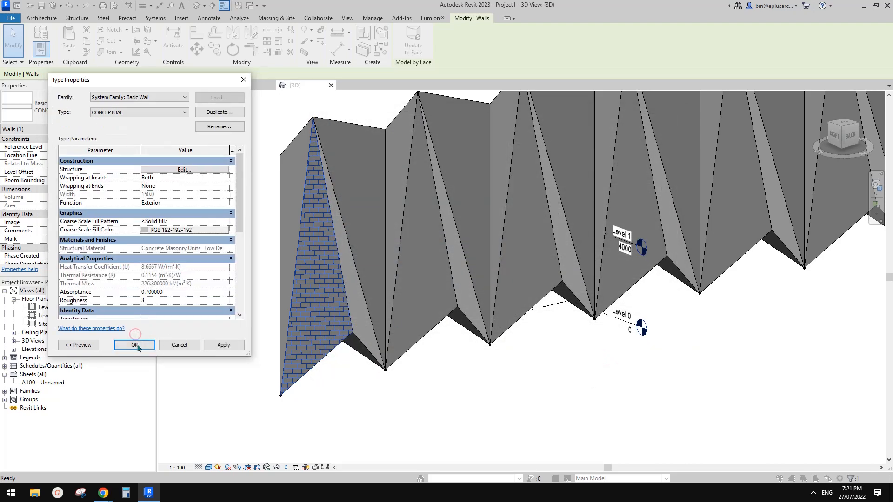
{"action": "left_click", "coordinate": [135, 343]}
Step: Use Create Similar on the placed wall to add CONCEPTUAL walls by face to the first panel's remaining faces
{"action": "scroll", "coordinate": [495, 276], "scroll_direction": "down", "scroll_amount": 2}
{"action": "middle_click_drag", "start_coordinate": [495, 276], "coordinate": [539, 266]}
{"action": "scroll", "coordinate": [539, 266], "scroll_direction": "up", "scroll_amount": 1}
{"action": "key", "text": "Escape"}
{"action": "left_click", "coordinate": [408, 285]}
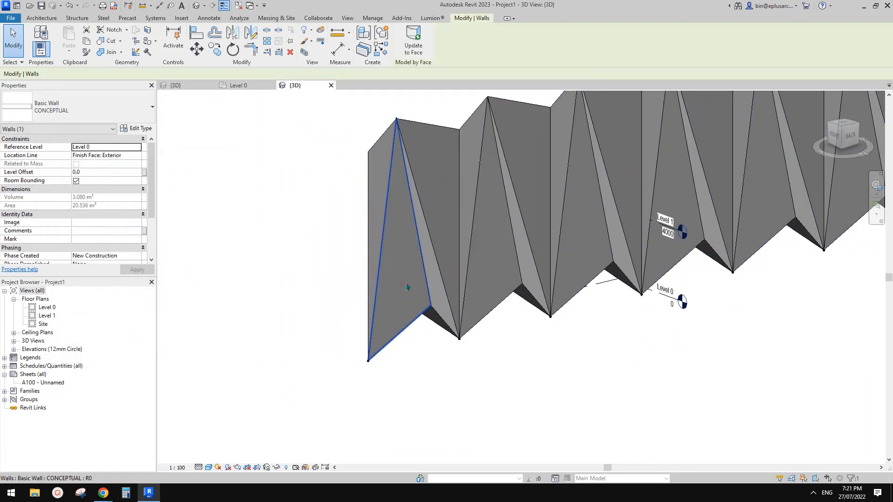
{"action": "scroll", "coordinate": [408, 285], "scroll_direction": "up", "scroll_amount": 1}
{"action": "middle_click_drag", "start_coordinate": [409, 285], "coordinate": [372, 174], "text": "shift"}
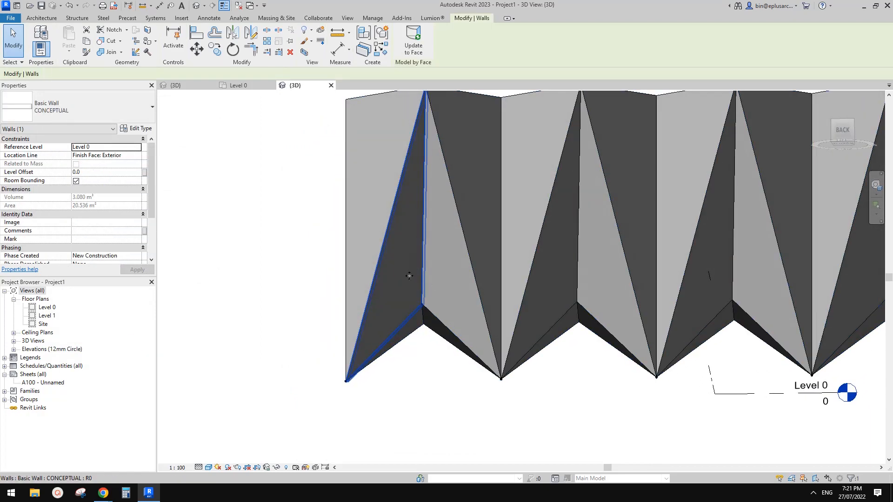
{"action": "middle_click_drag", "start_coordinate": [409, 274], "coordinate": [410, 283], "text": "shift"}
{"action": "key", "text": "c"}
{"action": "key", "text": "s"}
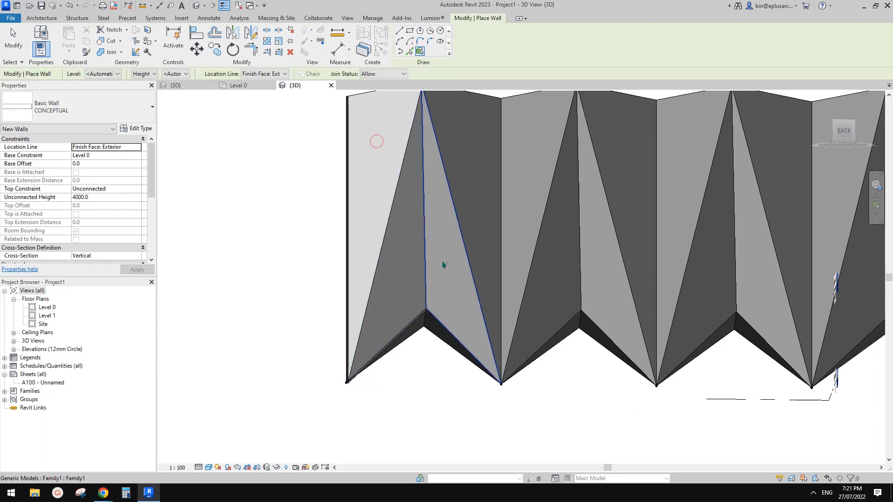
{"action": "left_click", "coordinate": [434, 331]}
{"action": "left_click", "coordinate": [475, 234]}
Step: Add CONCEPTUAL walls by face to the second and third panels' faces and end the command
{"action": "left_click", "coordinate": [510, 234]}
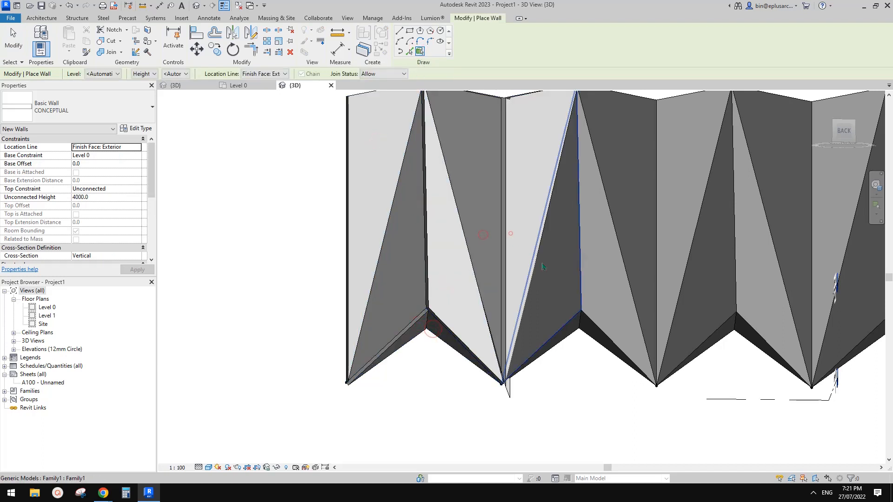
{"action": "left_click", "coordinate": [542, 262]}
{"action": "left_click", "coordinate": [572, 330]}
{"action": "left_click", "coordinate": [592, 333]}
{"action": "middle_click_drag", "start_coordinate": [575, 289], "coordinate": [406, 298], "text": "shift"}
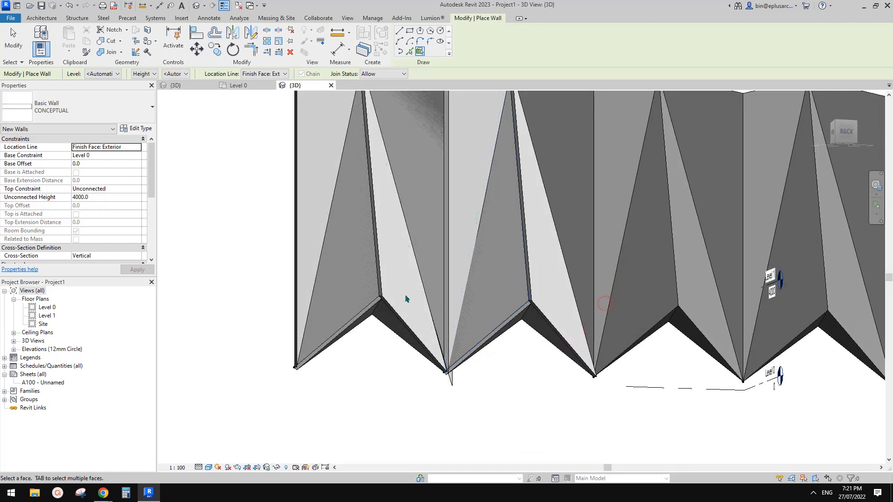
{"action": "scroll", "coordinate": [467, 361], "scroll_direction": "up", "scroll_amount": 2}
{"action": "scroll", "coordinate": [442, 382], "scroll_direction": "down", "scroll_amount": 1}
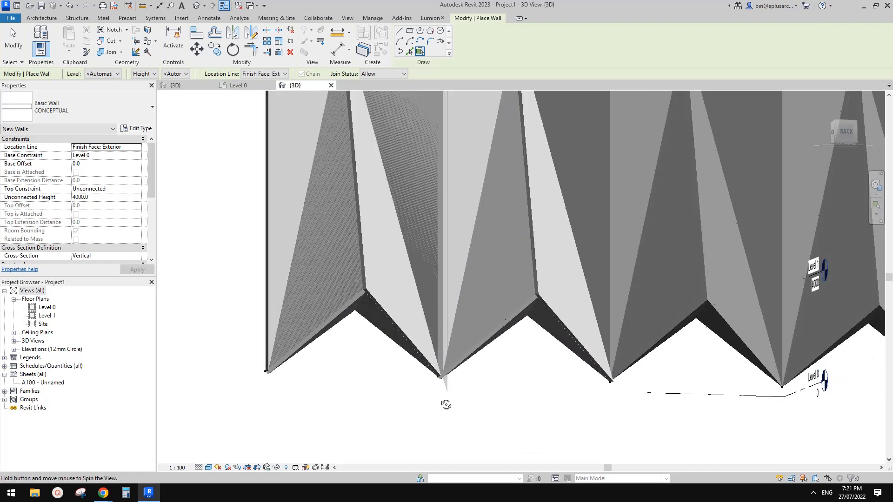
{"action": "middle_click_drag", "start_coordinate": [442, 382], "coordinate": [448, 383], "text": "shift"}
{"action": "middle_click_drag", "start_coordinate": [590, 307], "coordinate": [534, 324]}
{"action": "left_click", "coordinate": [544, 274]}
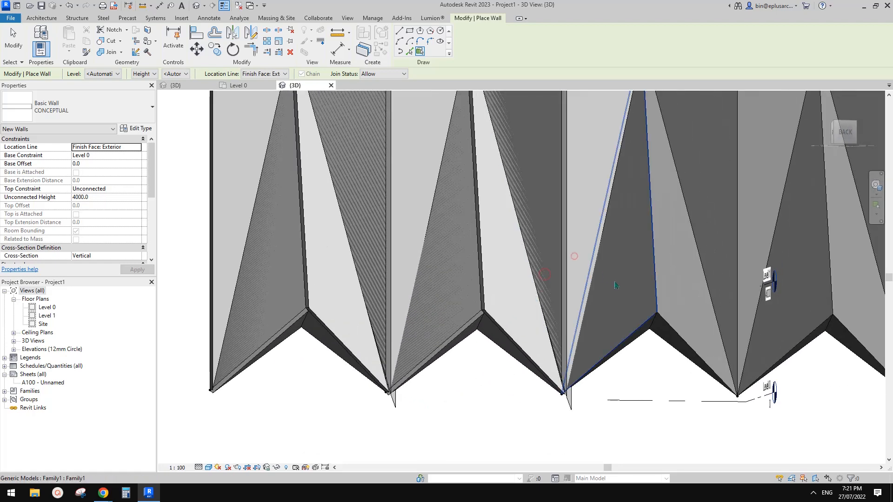
{"action": "left_click", "coordinate": [574, 256]}
{"action": "middle_click_drag", "start_coordinate": [664, 336], "coordinate": [581, 365], "text": "shift"}
{"action": "scroll", "coordinate": [400, 341], "scroll_direction": "up", "scroll_amount": 2}
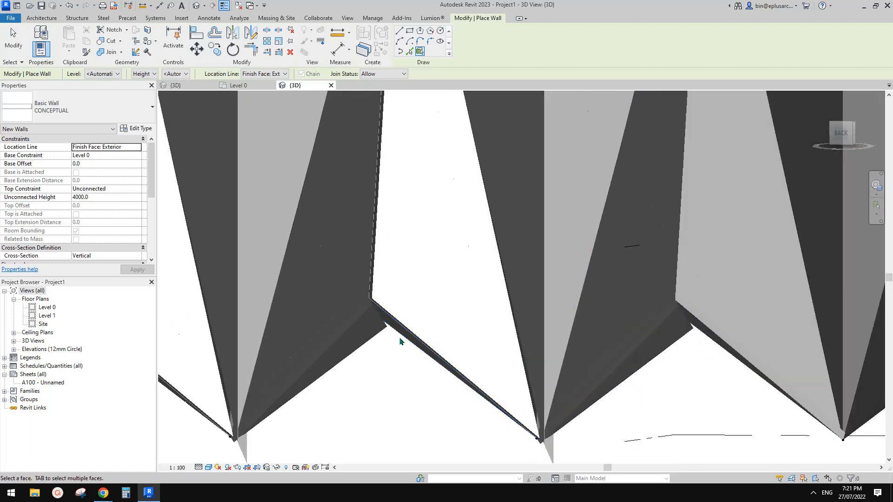
{"action": "middle_click_drag", "start_coordinate": [409, 336], "coordinate": [472, 291], "text": "shift"}
{"action": "middle_click_drag", "start_coordinate": [462, 341], "coordinate": [604, 281]}
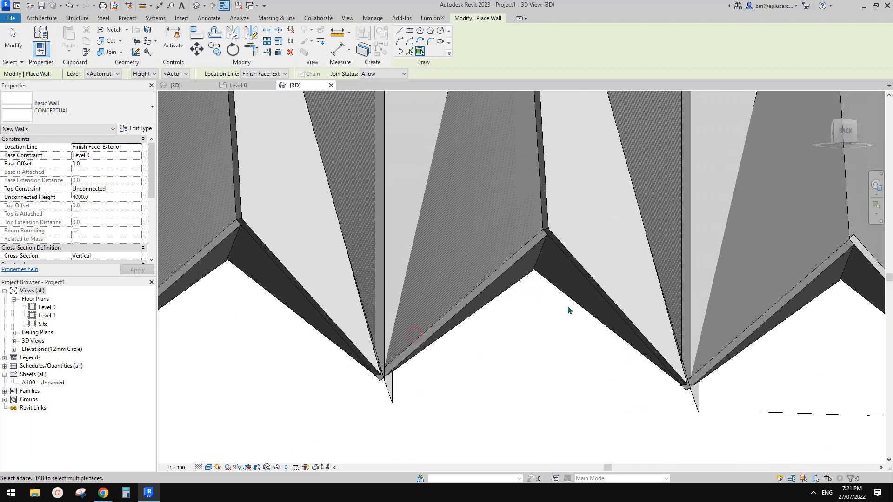
{"action": "key", "text": "Escape"}
Step: Set the location line of the sloping wall at the first panel's base to Finish Face: Interior and deselect it
{"action": "middle_click_drag", "start_coordinate": [497, 293], "coordinate": [383, 281]}
{"action": "scroll", "coordinate": [382, 281], "scroll_direction": "up", "scroll_amount": 1}
{"action": "left_click", "coordinate": [381, 280]}
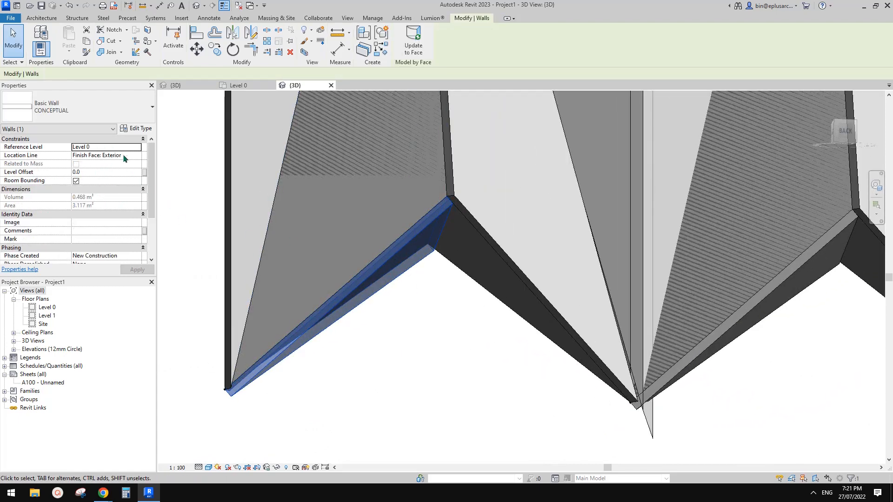
{"action": "left_click", "coordinate": [137, 156]}
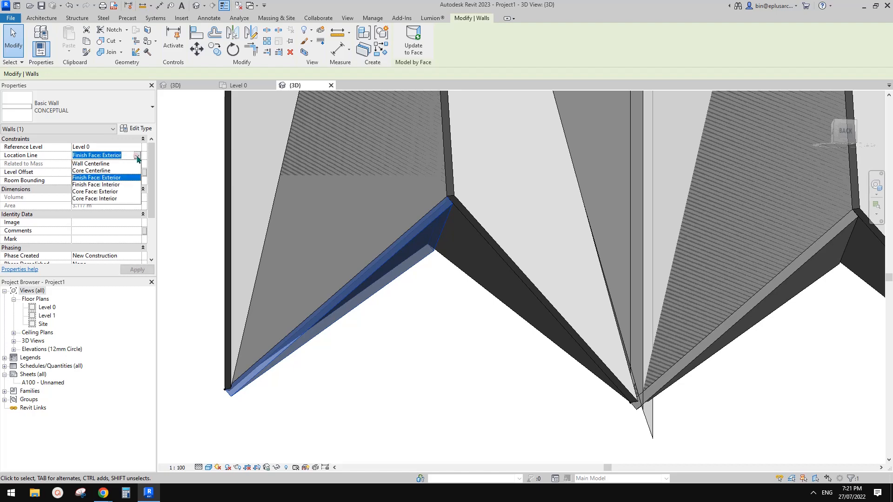
{"action": "left_click", "coordinate": [114, 185]}
{"action": "middle_click_drag", "start_coordinate": [429, 253], "coordinate": [552, 299], "text": "shift"}
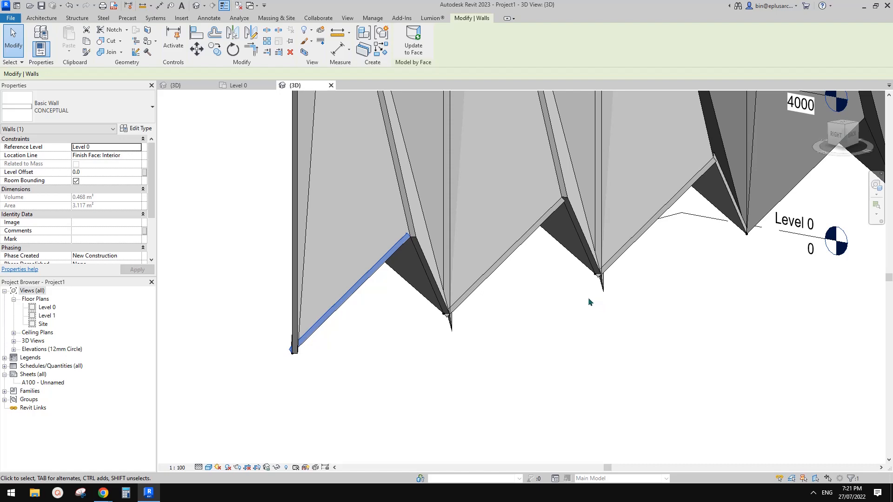
{"action": "left_click", "coordinate": [534, 303]}
Step: Examine how the face-based walls meet along the folded base of the panels
{"action": "middle_click_drag", "start_coordinate": [512, 289], "coordinate": [439, 327], "text": "shift"}
{"action": "middle_click_drag", "start_coordinate": [428, 268], "coordinate": [519, 311], "text": "shift"}
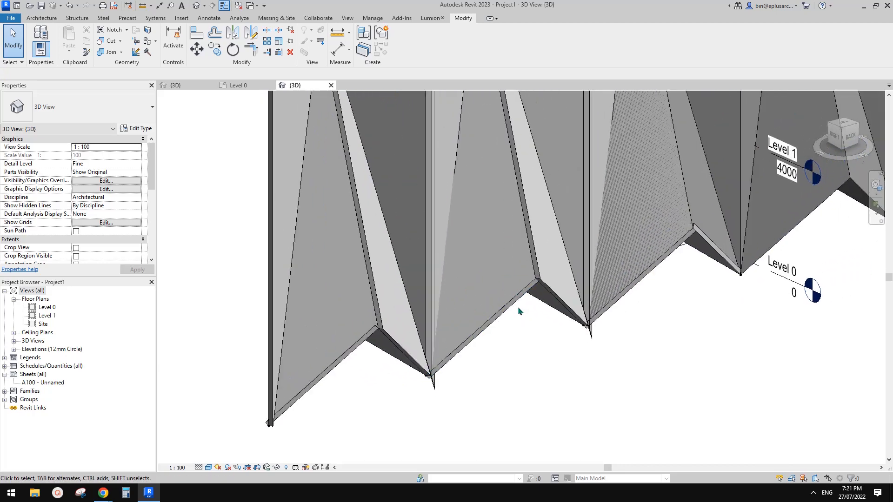
{"action": "middle_click_drag", "start_coordinate": [437, 368], "coordinate": [504, 305], "text": "shift"}
{"action": "left_click", "coordinate": [505, 305]}
{"action": "key", "text": "Escape"}
{"action": "left_click", "coordinate": [333, 339]}
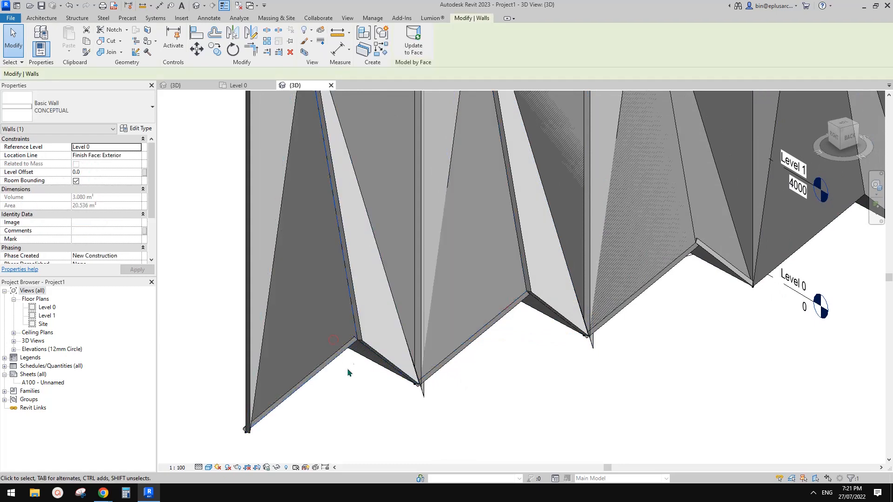
{"action": "middle_click_drag", "start_coordinate": [356, 349], "coordinate": [531, 249]}
{"action": "left_click", "coordinate": [526, 343]}
{"action": "left_click", "coordinate": [511, 317]}
{"action": "scroll", "coordinate": [512, 305], "scroll_direction": "up", "scroll_amount": 2}
{"action": "middle_click_drag", "start_coordinate": [515, 309], "coordinate": [500, 327], "text": "shift"}
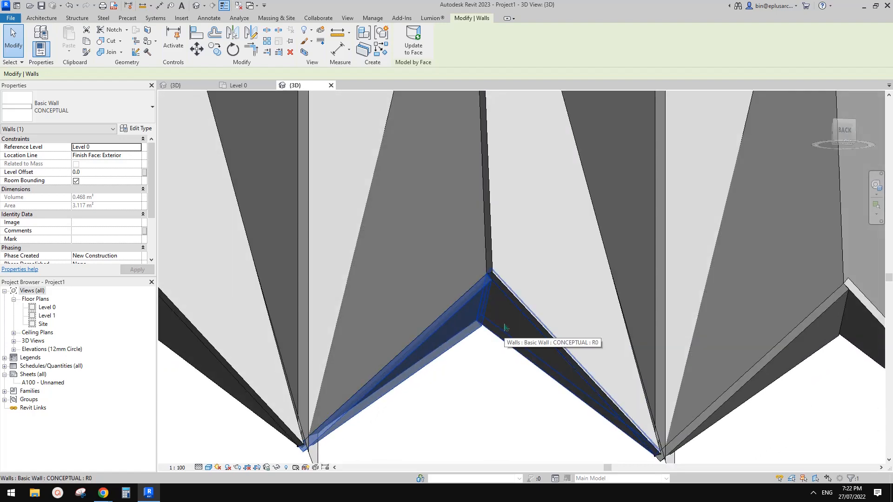
{"action": "scroll", "coordinate": [601, 331], "scroll_direction": "down", "scroll_amount": 1}
{"action": "key", "text": "Escape"}
Step: Inspect the wall-covered panels against the uncovered remainder of the facade mass
{"action": "scroll", "coordinate": [601, 331], "scroll_direction": "down", "scroll_amount": 6}
{"action": "middle_click_drag", "start_coordinate": [629, 328], "coordinate": [600, 356], "text": "shift"}
{"action": "mouse_move", "coordinate": [385, 379]}
{"action": "middle_mouse_down"}
{"action": "mouse_move", "coordinate": [350, 389]}
{"action": "mouse_move", "coordinate": [415, 360]}
{"action": "mouse_move", "coordinate": [386, 384]}
{"action": "middle_mouse_up"}
{"action": "scroll", "coordinate": [413, 363], "scroll_direction": "down", "scroll_amount": 1}
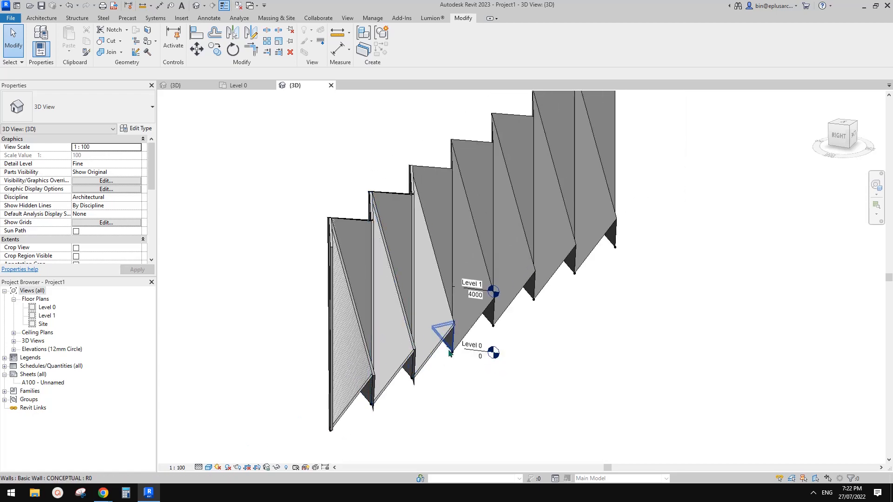
{"action": "middle_click_drag", "start_coordinate": [459, 355], "coordinate": [474, 386], "text": "shift"}
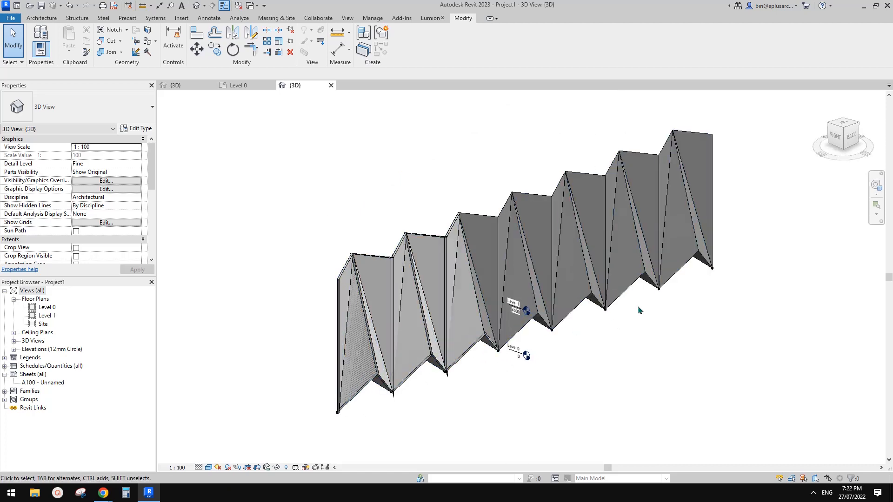
{"action": "left_click", "coordinate": [628, 242]}
{"action": "key", "text": "Escape"}
{"action": "scroll", "coordinate": [435, 346], "scroll_direction": "up", "scroll_amount": 1}
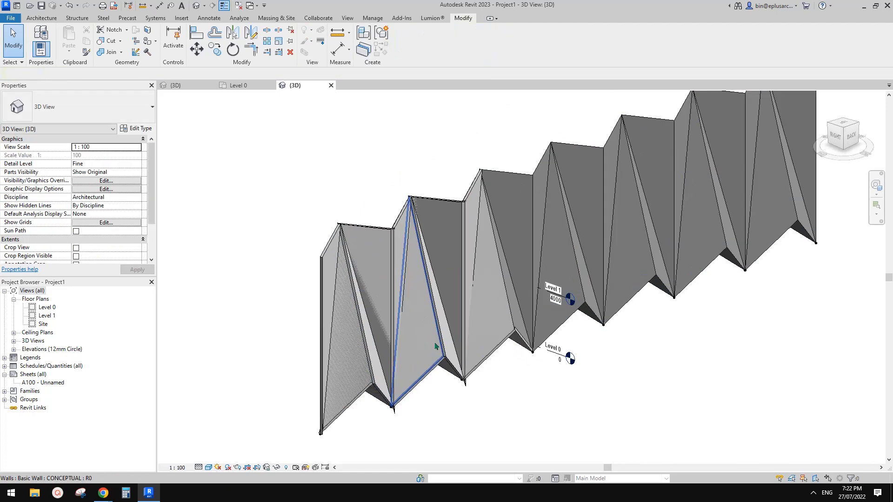
{"action": "left_click", "coordinate": [418, 368]}
Step: Move the facade mass away from the placed walls
{"action": "scroll", "coordinate": [432, 338], "scroll_direction": "down", "scroll_amount": 1}
{"action": "middle_click_drag", "start_coordinate": [460, 342], "coordinate": [327, 369]}
{"action": "key", "text": "Escape"}
{"action": "scroll", "coordinate": [436, 281], "scroll_direction": "down", "scroll_amount": 3}
{"action": "left_click_drag", "start_coordinate": [435, 279], "coordinate": [567, 310]}
{"action": "scroll", "coordinate": [570, 356], "scroll_direction": "up", "scroll_amount": 3}
{"action": "middle_click_drag", "start_coordinate": [432, 341], "coordinate": [522, 315]}
Step: Edit the facade mass in place and remove the repeater from its panels
{"action": "left_click", "coordinate": [522, 315]}
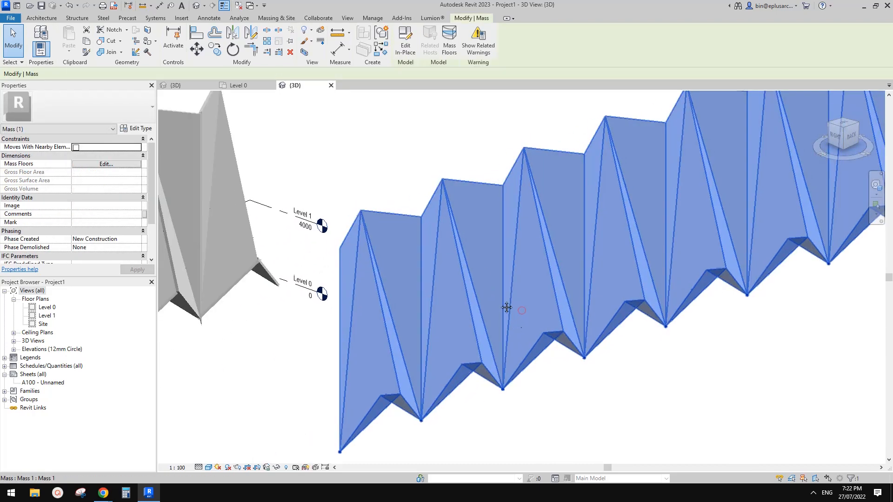
{"action": "left_click", "coordinate": [406, 46]}
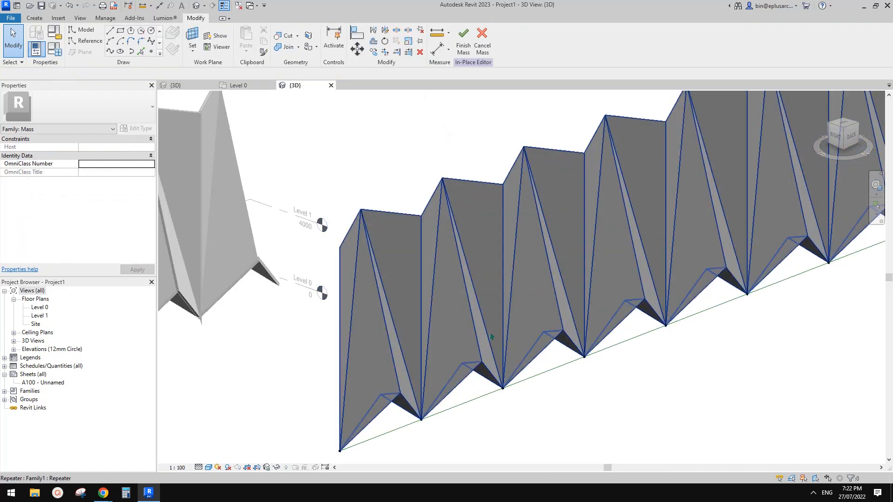
{"action": "left_click", "coordinate": [453, 300]}
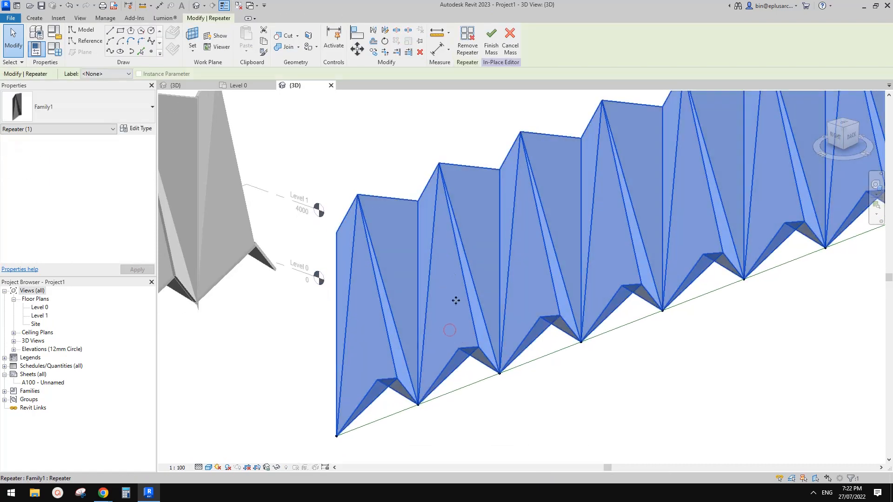
{"action": "left_click", "coordinate": [468, 47]}
Step: Open the adaptive panel family of the facade's second component for editing
{"action": "left_click", "coordinate": [462, 276]}
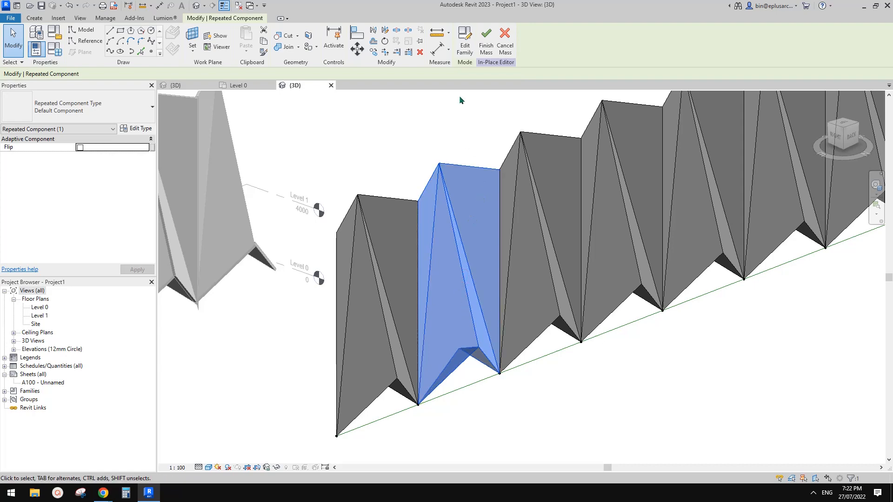
{"action": "left_click", "coordinate": [462, 39]}
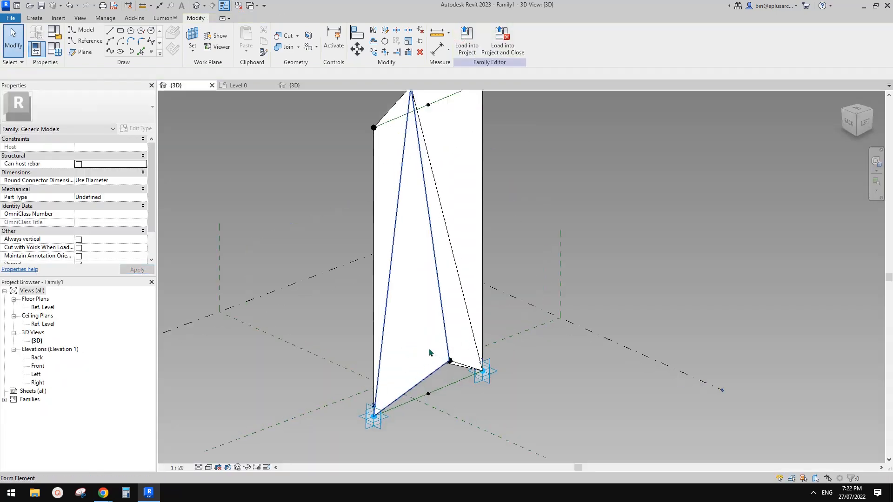
Step: Thicken the panel's outer triangular side surface into a solid with a negative offset of about 557.7
{"action": "middle_click_drag", "start_coordinate": [449, 356], "coordinate": [307, 299], "text": "shift"}
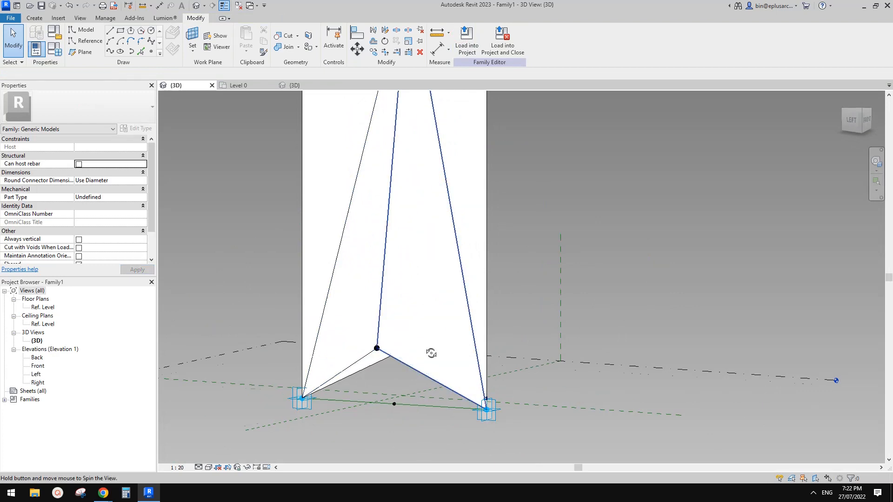
{"action": "middle_click_drag", "start_coordinate": [431, 354], "coordinate": [415, 344], "text": "shift"}
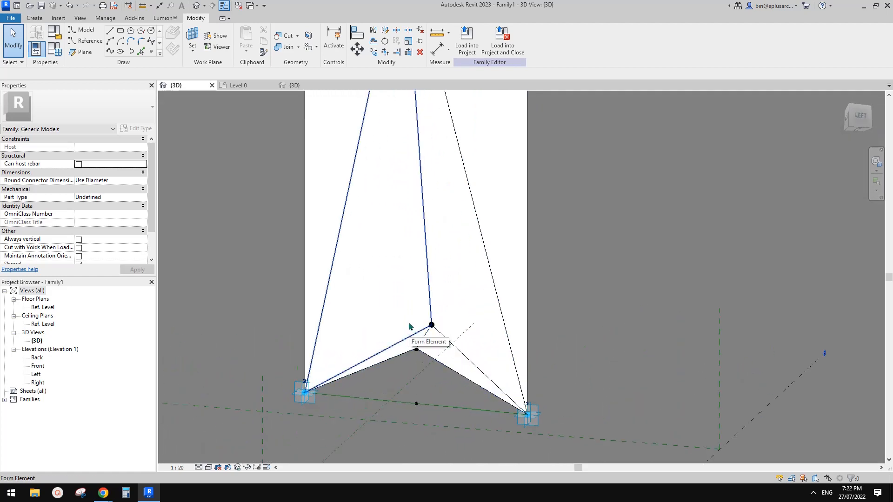
{"action": "left_click", "coordinate": [409, 326]}
{"action": "middle_click_drag", "start_coordinate": [418, 308], "coordinate": [390, 215], "text": "shift"}
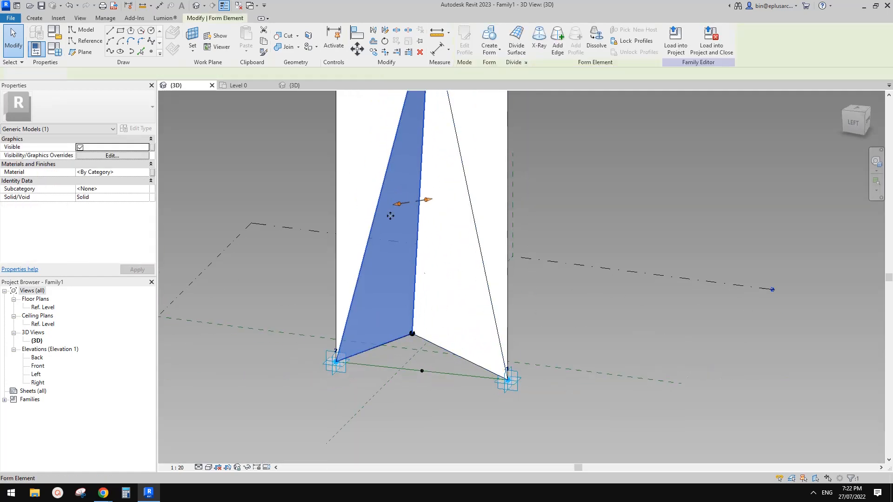
{"action": "left_click", "coordinate": [366, 158]}
{"action": "middle_click_drag", "start_coordinate": [385, 247], "coordinate": [456, 380]}
{"action": "middle_click_drag", "start_coordinate": [456, 380], "coordinate": [541, 306], "text": "shift"}
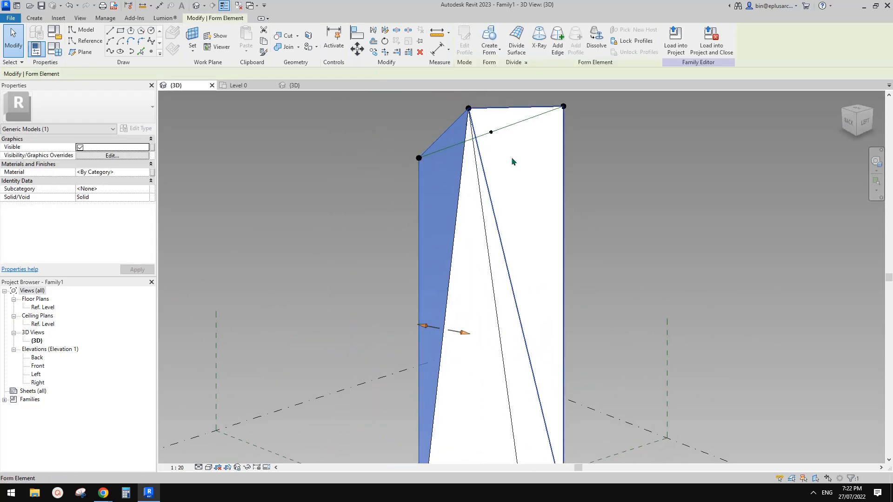
{"action": "middle_click_drag", "start_coordinate": [467, 322], "coordinate": [458, 239]}
{"action": "left_click_drag", "start_coordinate": [457, 231], "coordinate": [442, 243]}
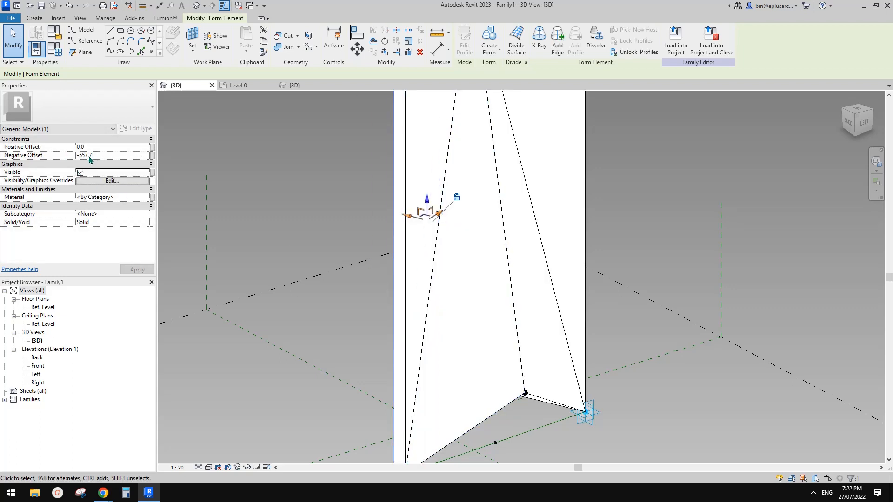
Step: Set the negative offset of the thickened side surface to -100 and inspect the panel's folded base
{"action": "left_click", "coordinate": [121, 158]}
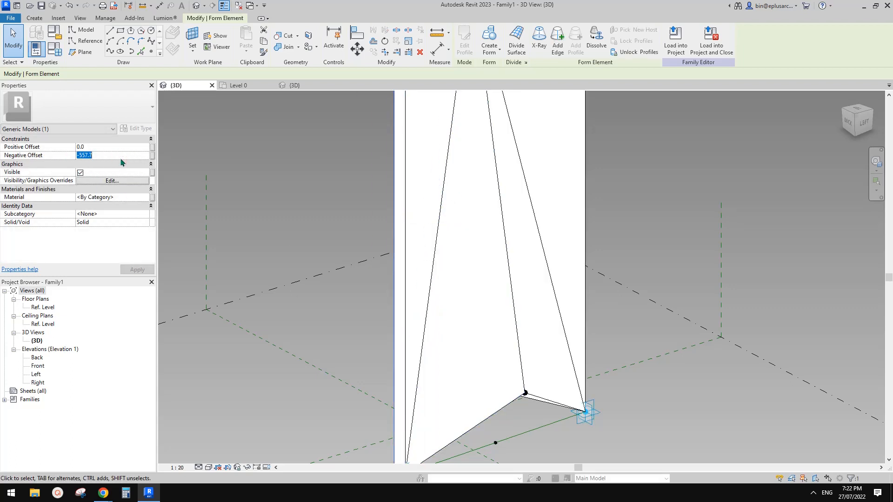
{"action": "type", "text": "-100"}
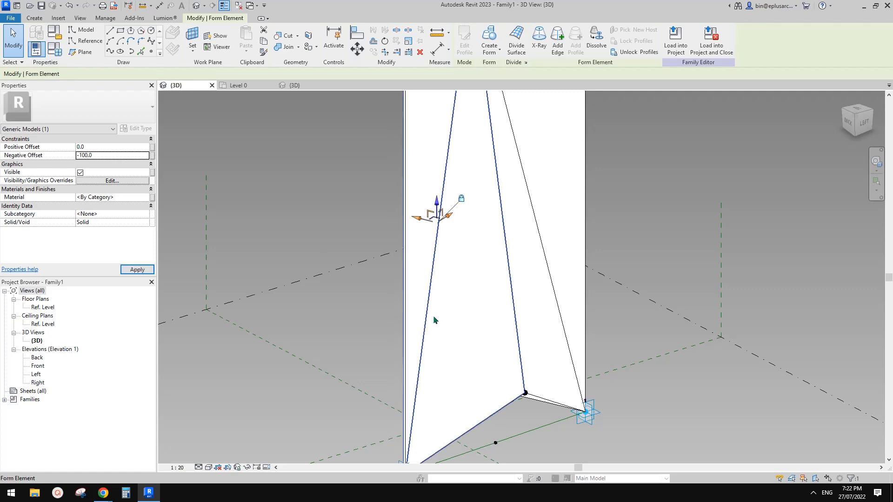
{"action": "middle_click_drag", "start_coordinate": [433, 307], "coordinate": [430, 269]}
{"action": "scroll", "coordinate": [429, 348], "scroll_direction": "up", "scroll_amount": 3}
{"action": "key", "text": "Escape"}
{"action": "left_click", "coordinate": [428, 341]}
{"action": "middle_click_drag", "start_coordinate": [420, 342], "coordinate": [441, 357], "text": "shift"}
{"action": "key", "text": "Escape"}
Step: Close the project's Level 0 floor plan and return to the project's 3D view
{"action": "left_click", "coordinate": [258, 86]}
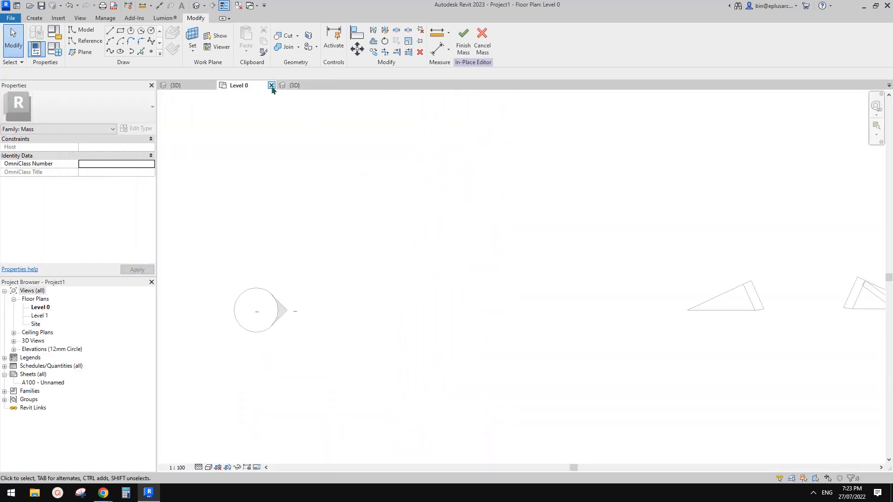
{"action": "left_click", "coordinate": [271, 85]}
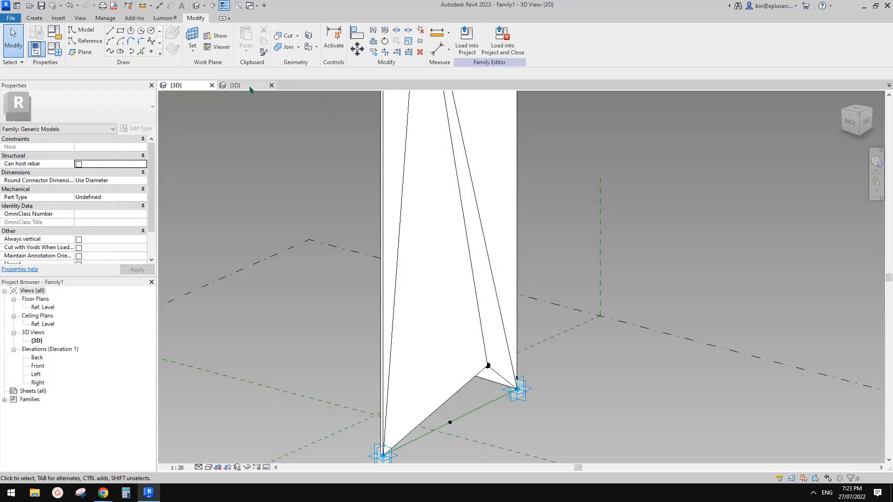
{"action": "left_click", "coordinate": [249, 86]}
Step: Select the facade's repeater and examine its folded panels beside the separate wall-covered section
{"action": "scroll", "coordinate": [507, 282], "scroll_direction": "down", "scroll_amount": 1}
{"action": "middle_click_drag", "start_coordinate": [506, 282], "coordinate": [644, 298]}
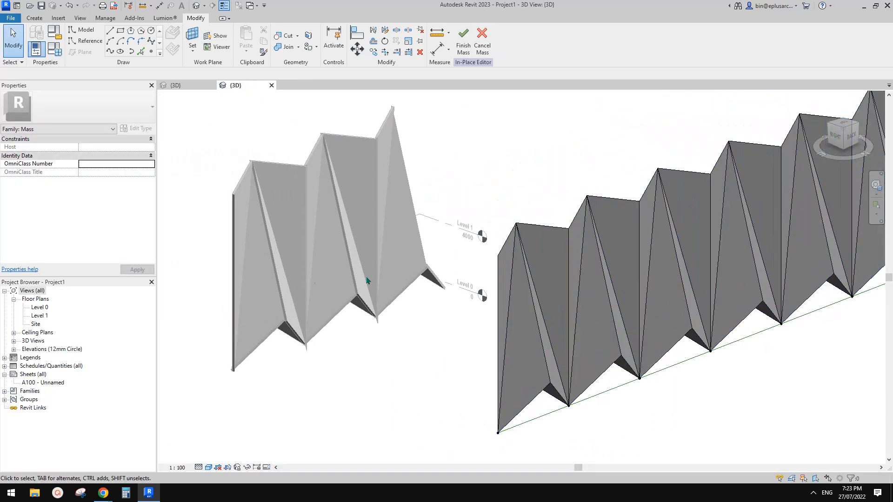
{"action": "scroll", "coordinate": [292, 278], "scroll_direction": "up", "scroll_amount": 1}
{"action": "middle_click_drag", "start_coordinate": [459, 317], "coordinate": [475, 305]}
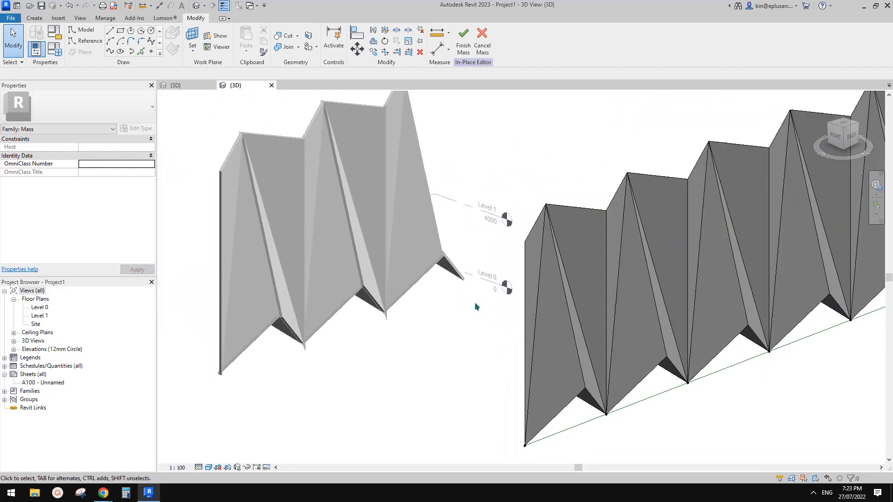
{"action": "middle_click_drag", "start_coordinate": [604, 316], "coordinate": [572, 316], "text": "shift"}
{"action": "scroll", "coordinate": [809, 343], "scroll_direction": "down", "scroll_amount": 1}
{"action": "middle_click_drag", "start_coordinate": [809, 343], "coordinate": [574, 321]}
{"action": "left_click", "coordinate": [501, 282]}
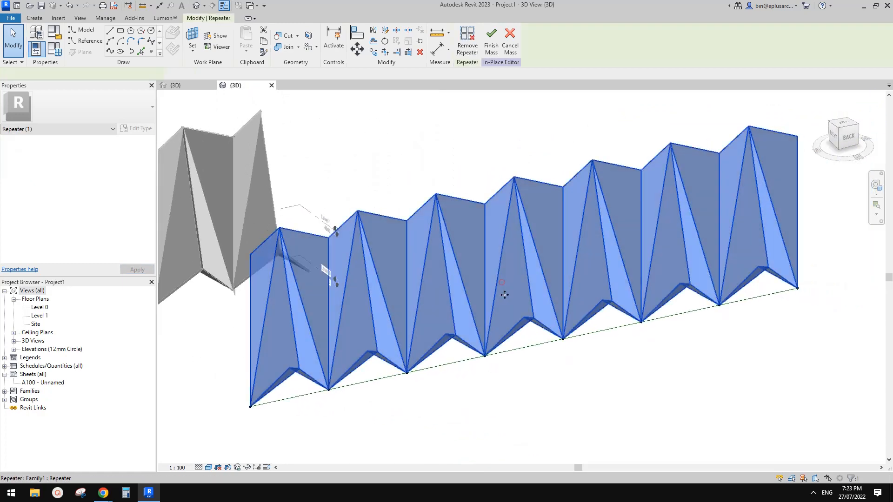
{"action": "scroll", "coordinate": [504, 293], "scroll_direction": "down", "scroll_amount": 1}
{"action": "middle_click_drag", "start_coordinate": [590, 234], "coordinate": [617, 222], "text": "shift"}
{"action": "middle_click_drag", "start_coordinate": [560, 283], "coordinate": [517, 263], "text": "shift"}
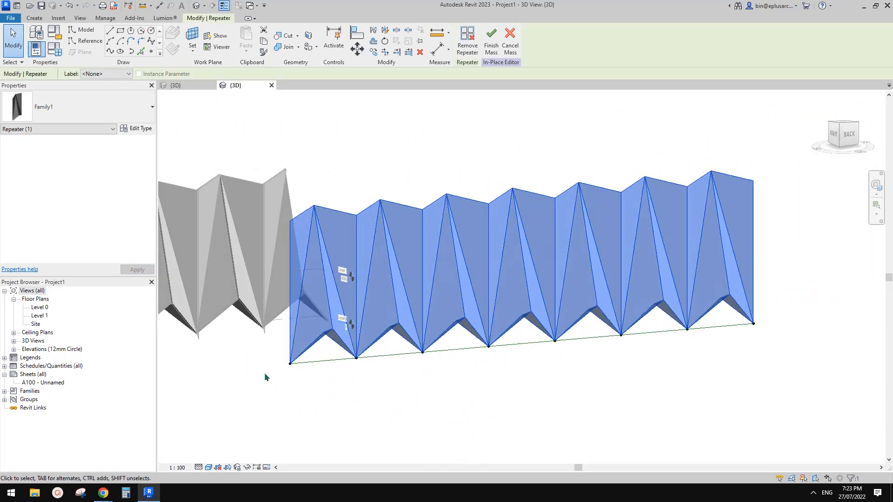
{"action": "scroll", "coordinate": [466, 334], "scroll_direction": "down", "scroll_amount": 1}
{"action": "middle_click_drag", "start_coordinate": [463, 344], "coordinate": [464, 353], "text": "shift"}
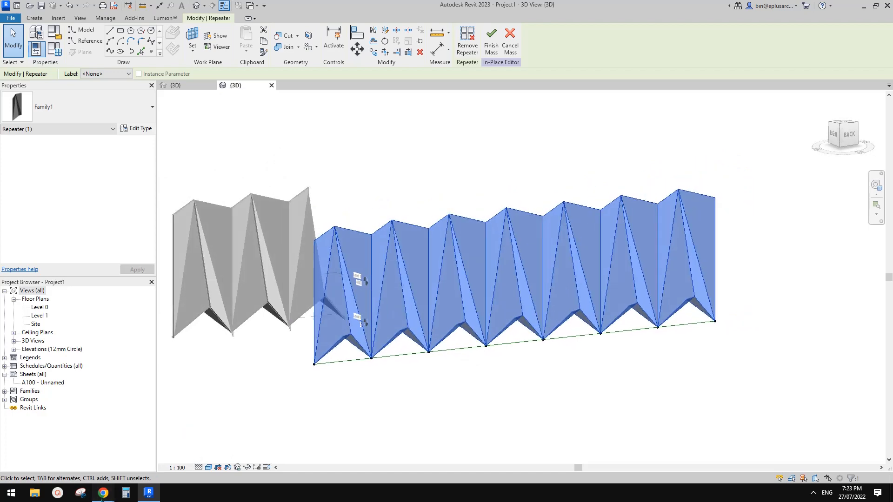
Step: Check the reference photo of the Proaza power station's facade in Chrome and return to Revit
{"action": "mouse_move", "coordinate": [102, 498]}
{"action": "left_click", "coordinate": [133, 468]}
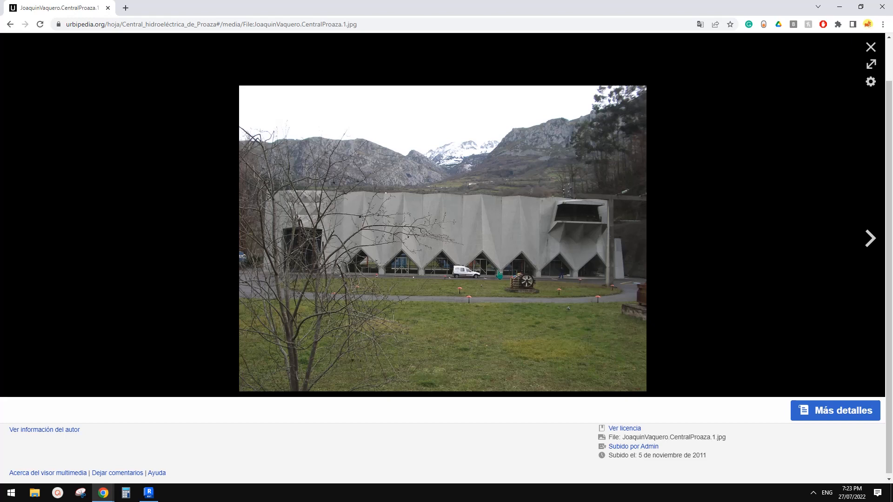
{"action": "left_click", "coordinate": [149, 492]}
Step: Deselect the repeater and finish the in-place edit of the facade mass
{"action": "left_click", "coordinate": [451, 398]}
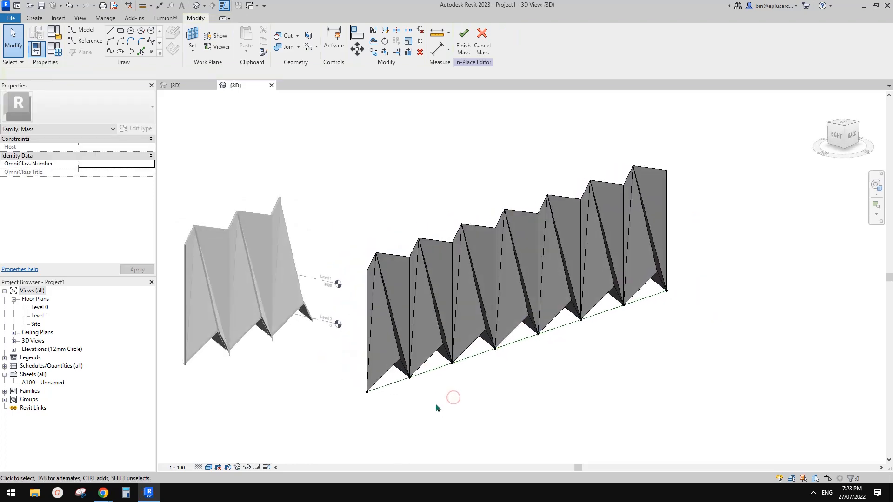
{"action": "middle_click_drag", "start_coordinate": [437, 408], "coordinate": [493, 373]}
{"action": "left_click", "coordinate": [465, 49]}
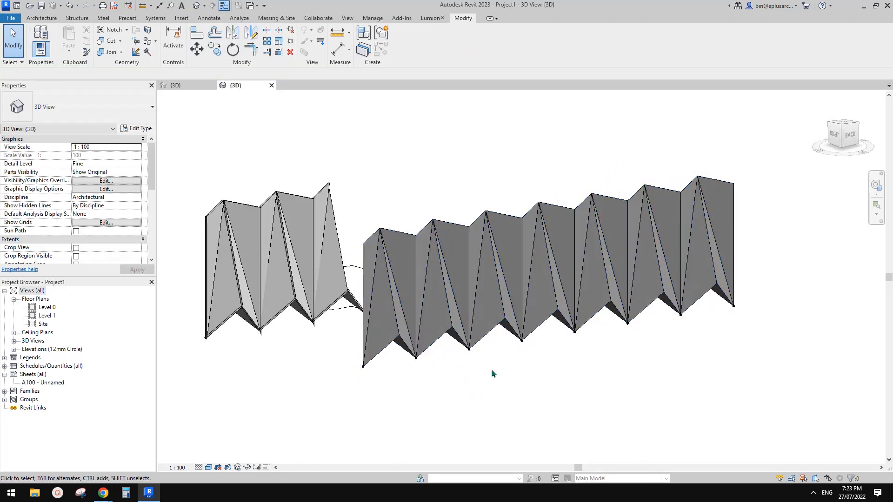